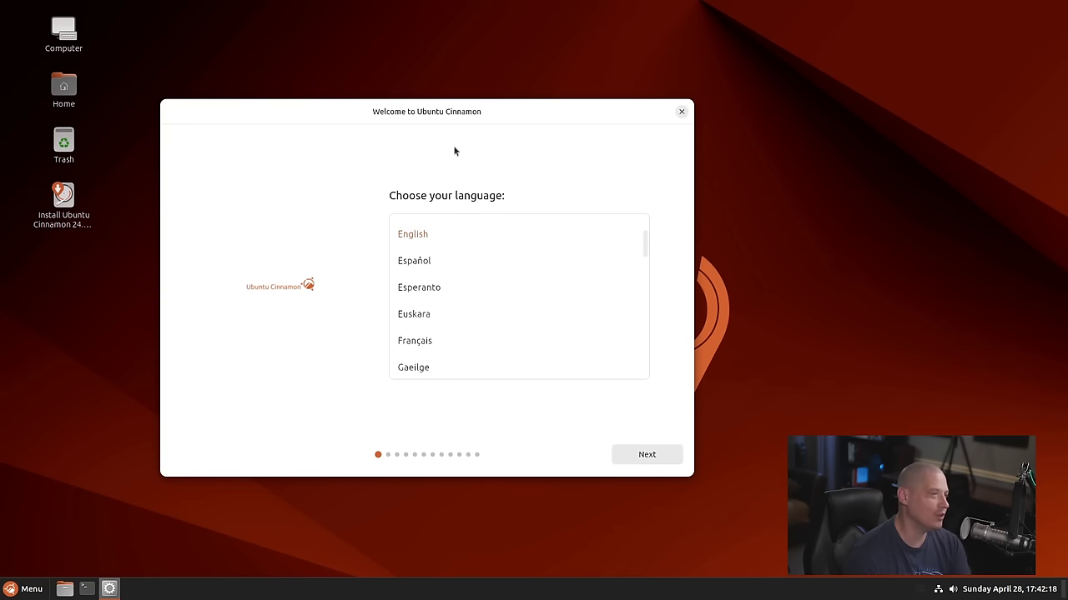
# Accept defaults: English, accessibility, English (US) keyboard, wired connection and interactive installation
pyautogui.moveTo(267, 117)
pyautogui.mouseDown()
pyautogui.moveTo(316, 115)
pyautogui.moveTo(275, 123)
pyautogui.mouseUp()
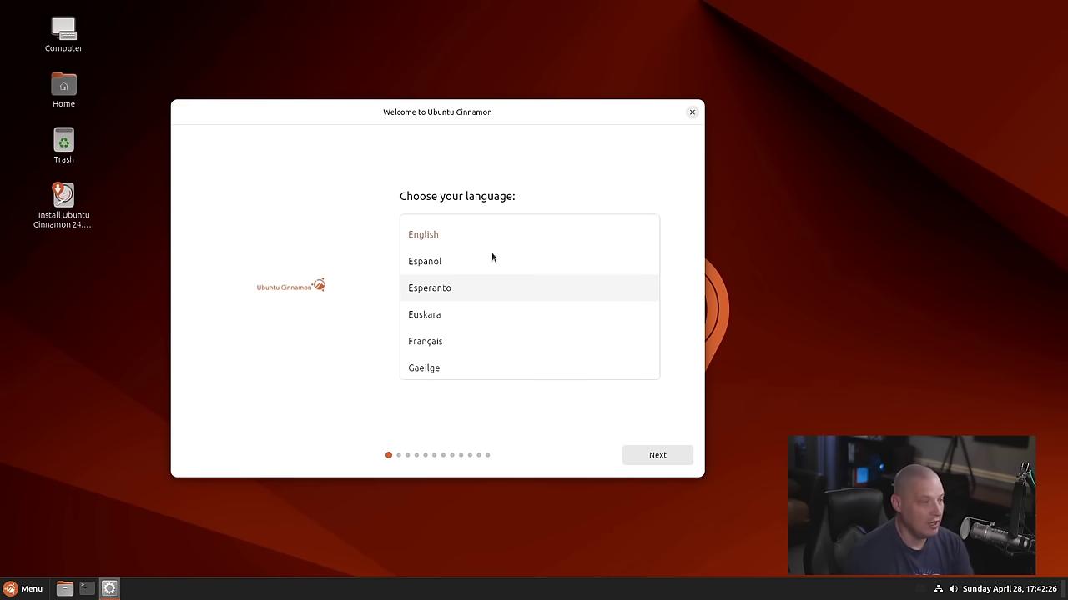
pyautogui.click(657, 456)
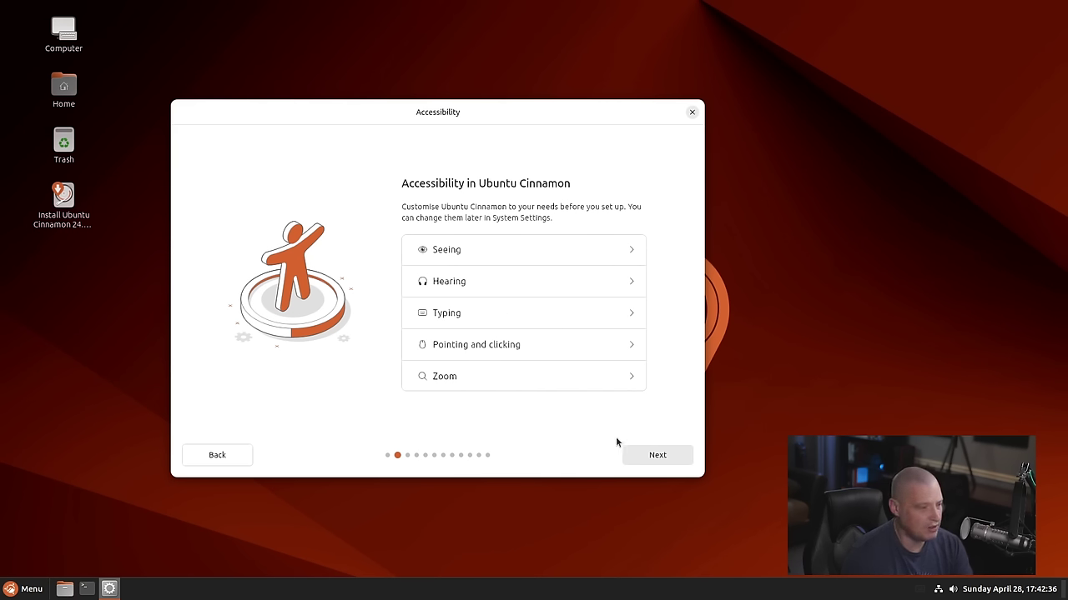
pyautogui.click(658, 455)
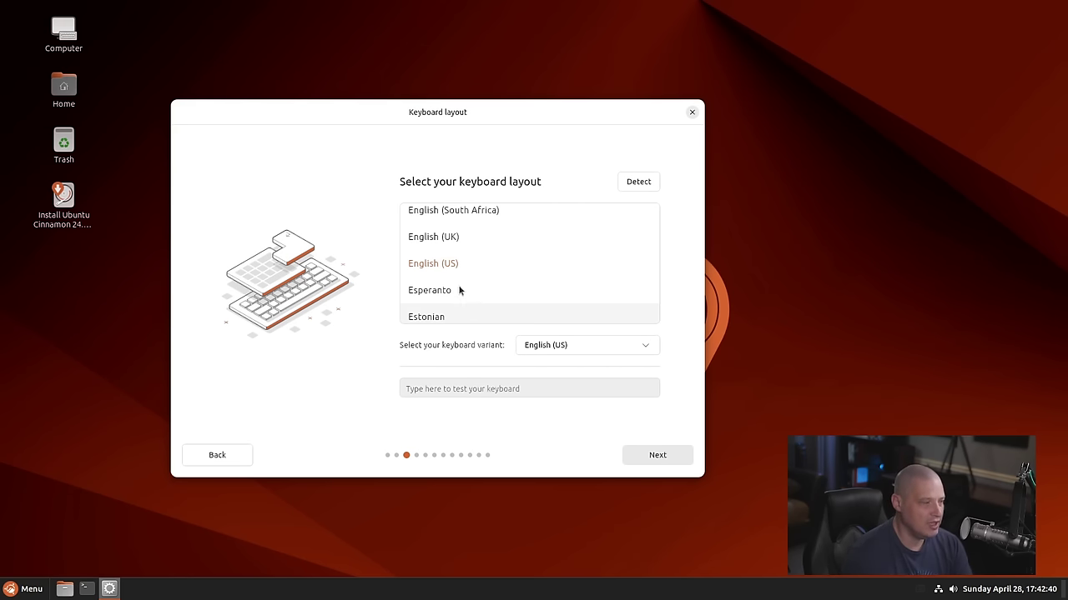
pyautogui.click(657, 455)
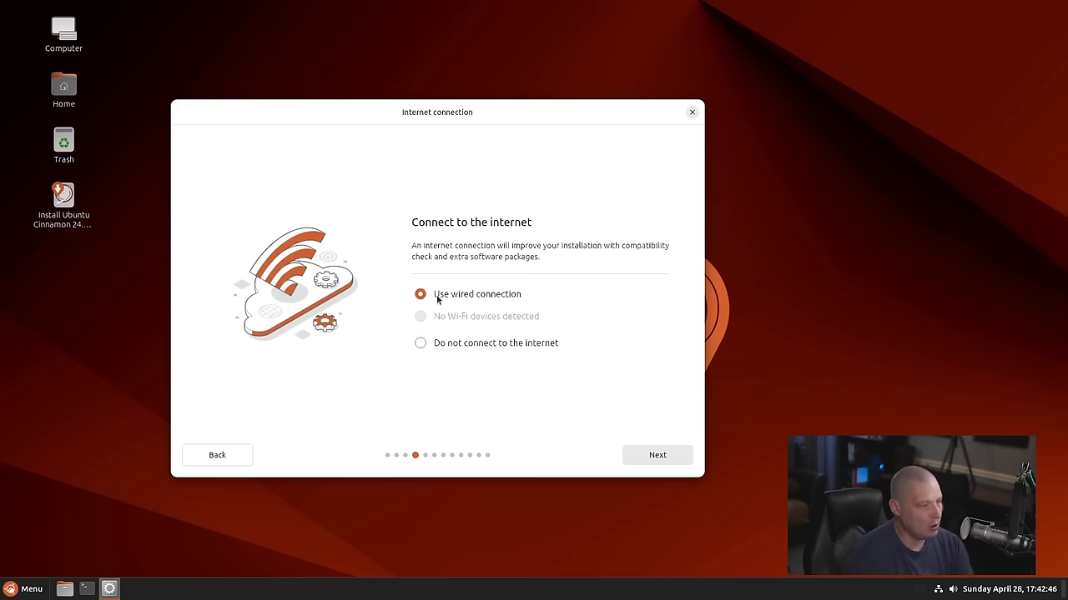
pyautogui.click(650, 459)
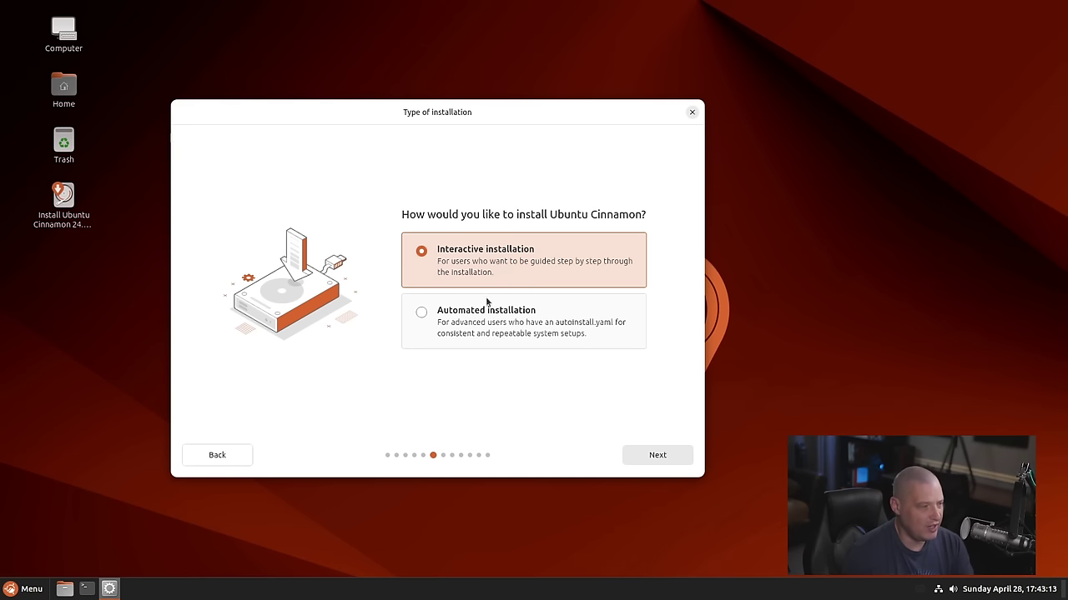
pyautogui.click(649, 462)
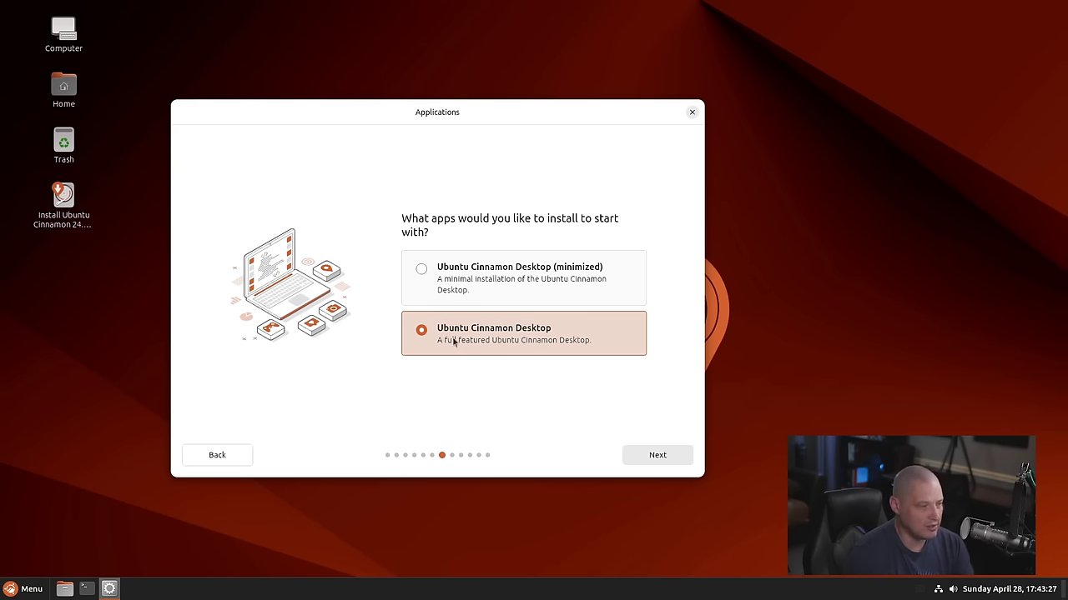
# Keep the full Ubuntu Cinnamon Desktop and enable third-party drivers and additional media formats
pyautogui.click(651, 457)
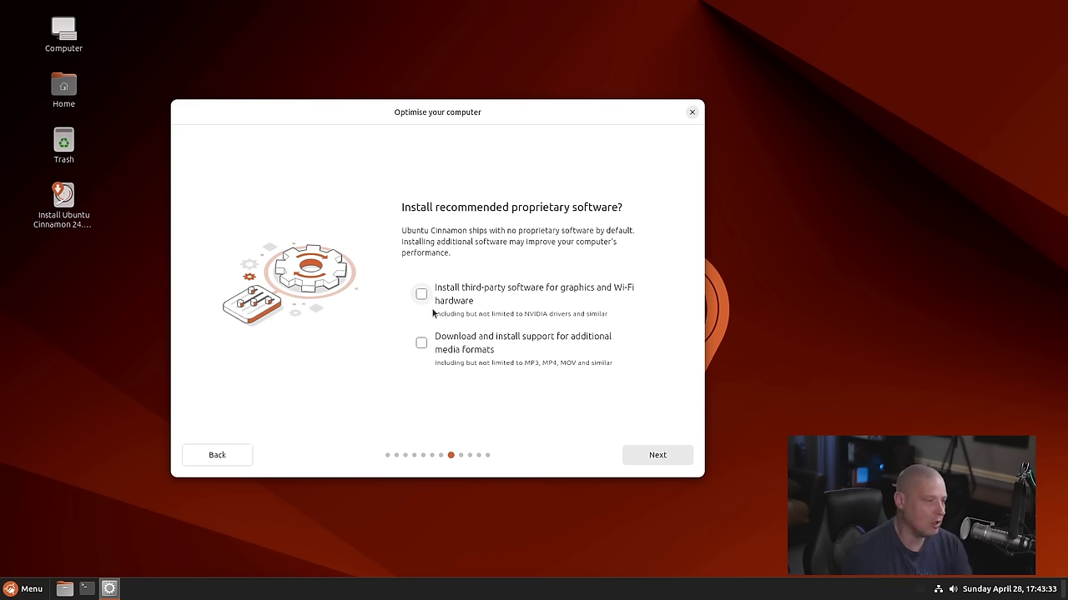
pyautogui.click(426, 298)
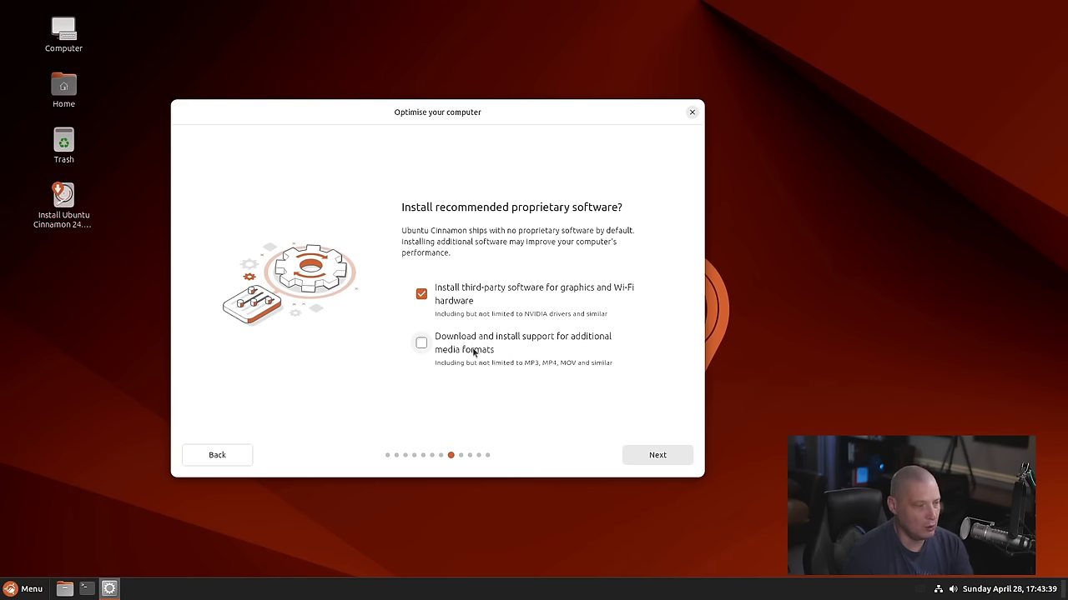
pyautogui.click(421, 345)
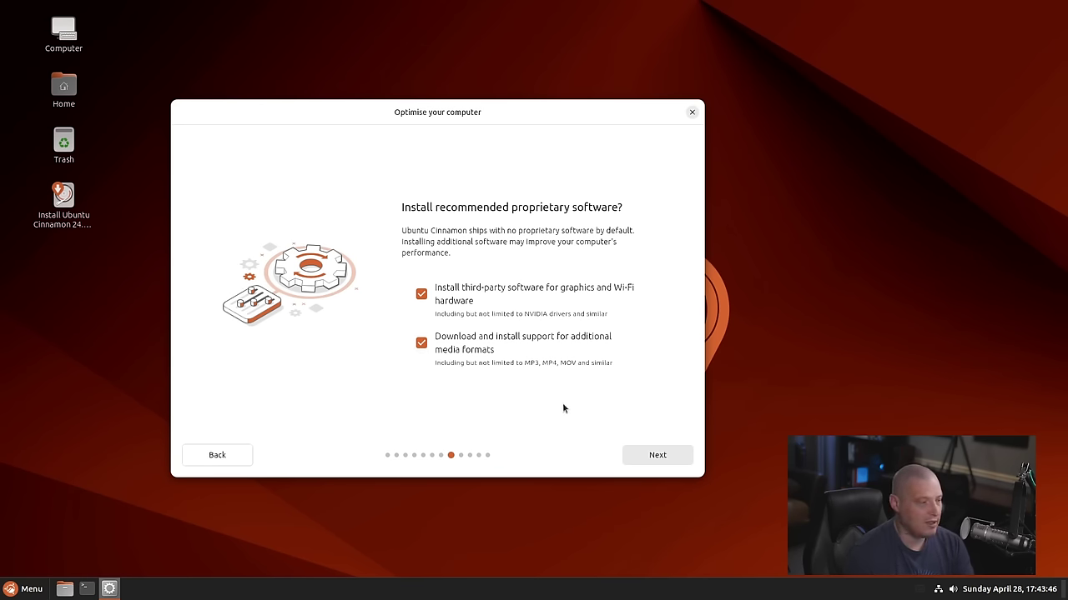
pyautogui.click(655, 456)
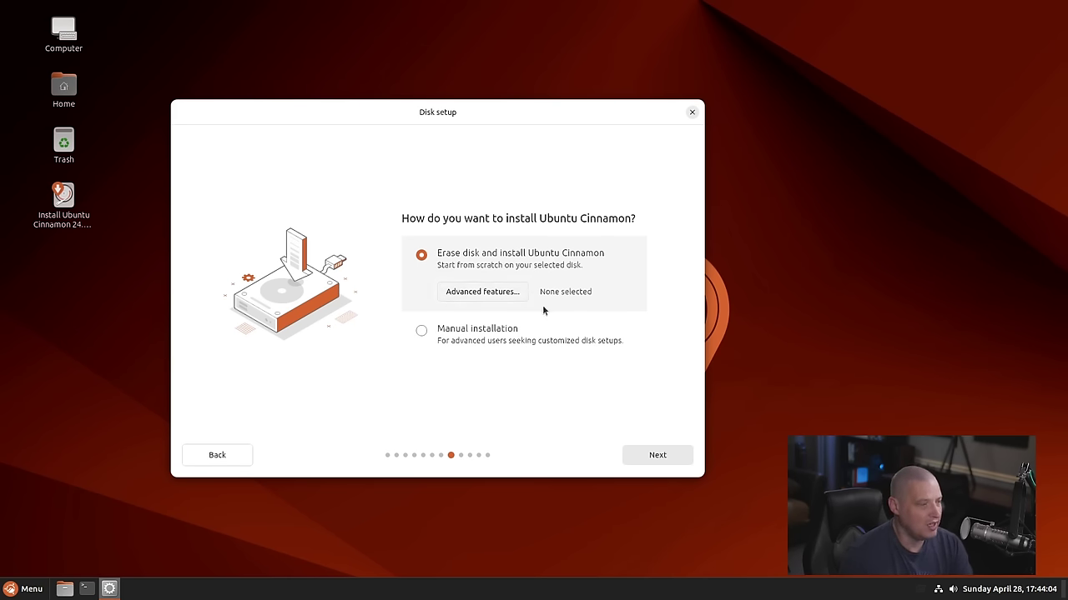
# Review the advanced disk features and leave them at None for the erase-disk install
pyautogui.click(491, 294)
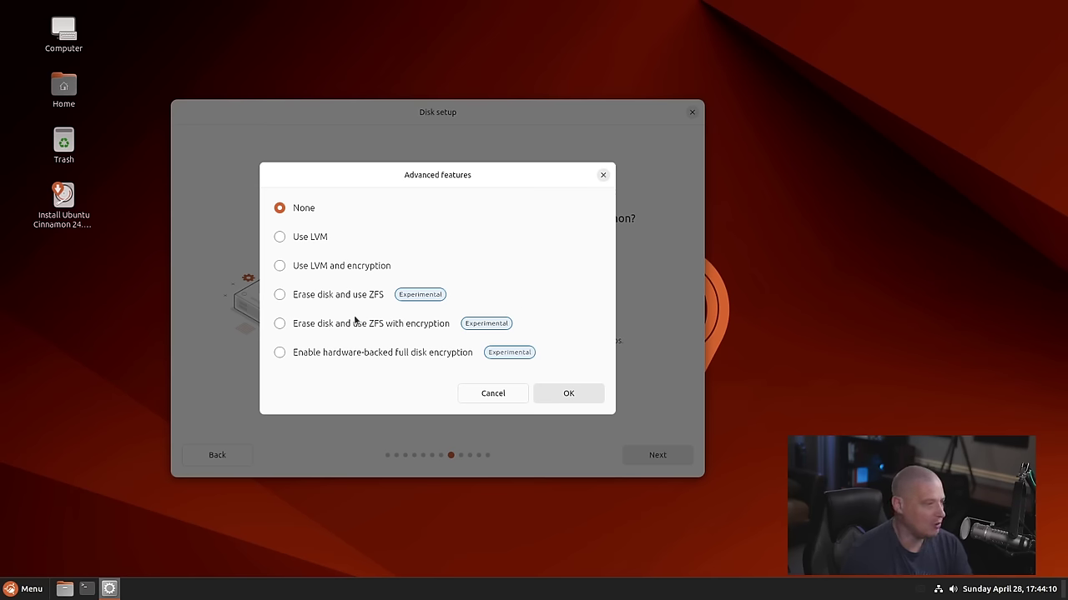
pyautogui.click(604, 176)
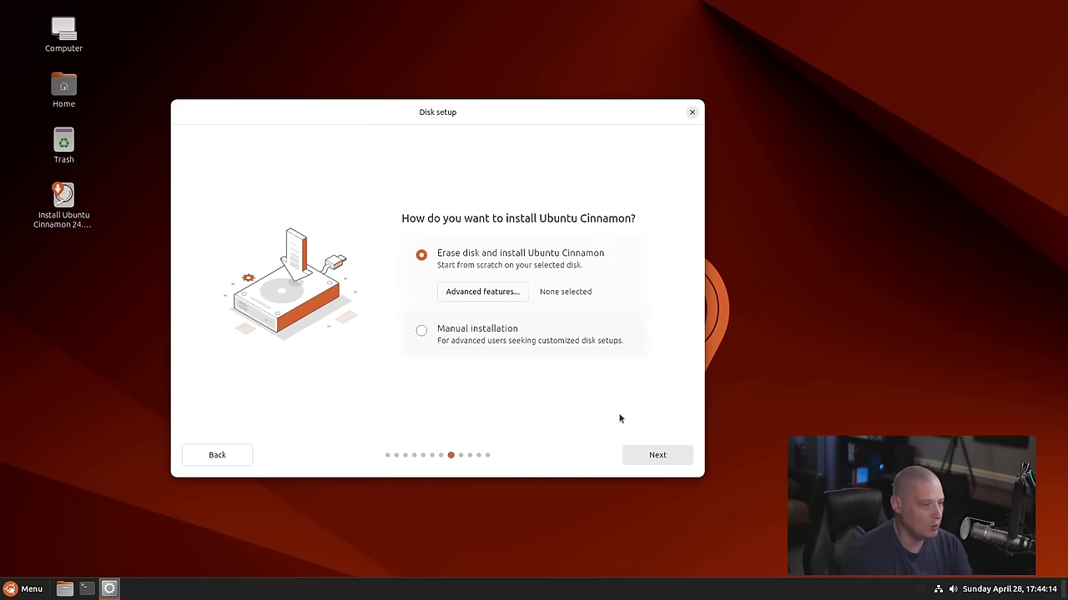
# Confirm erase-disk install, enter the account name and matching password, and accept America/Chicago timezone
pyautogui.click(657, 456)
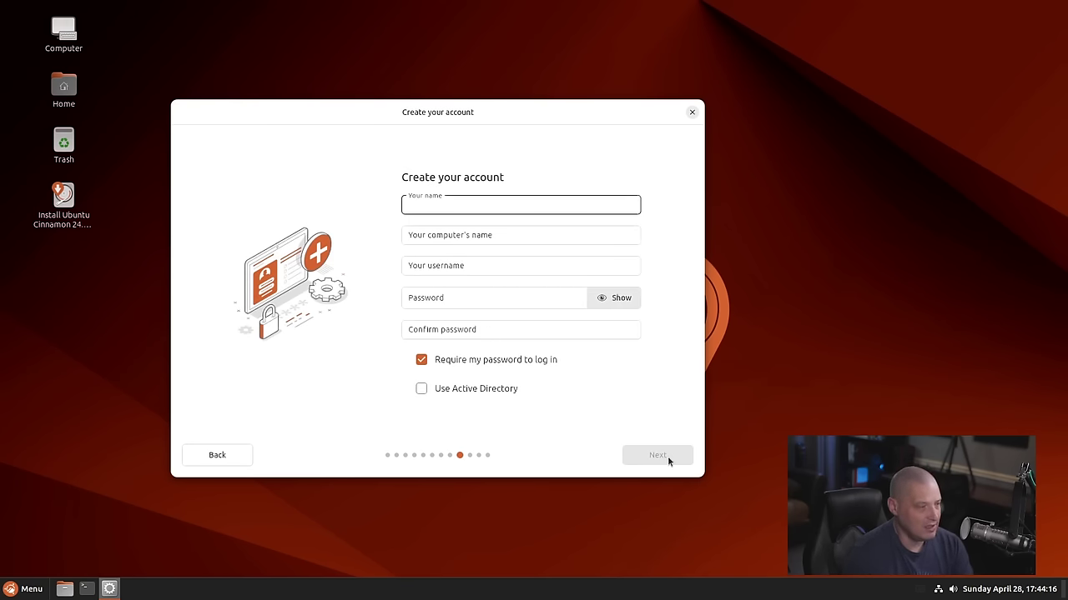
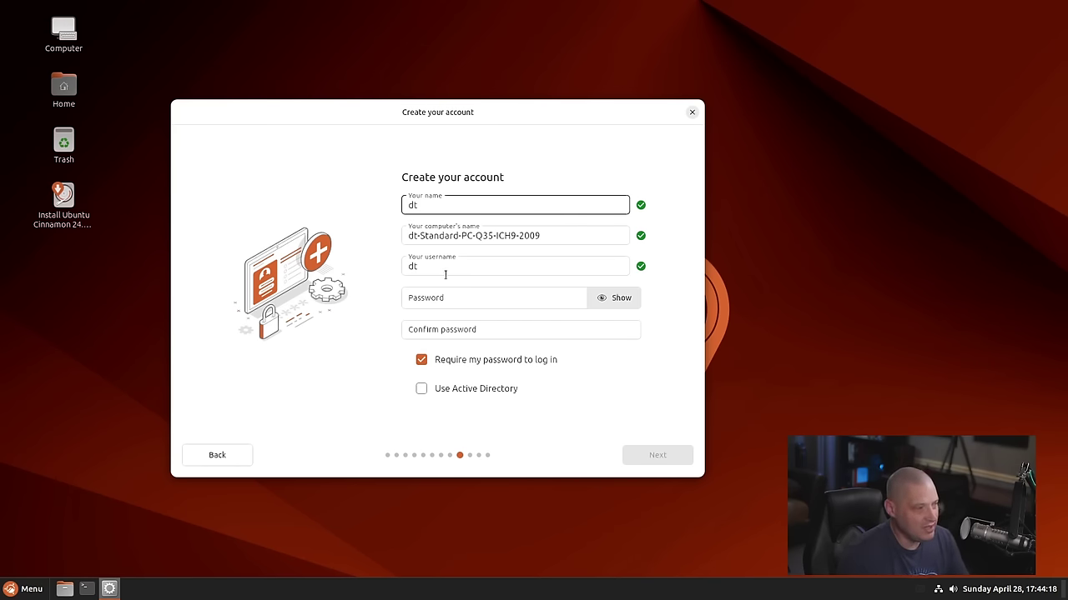
pyautogui.click(437, 299)
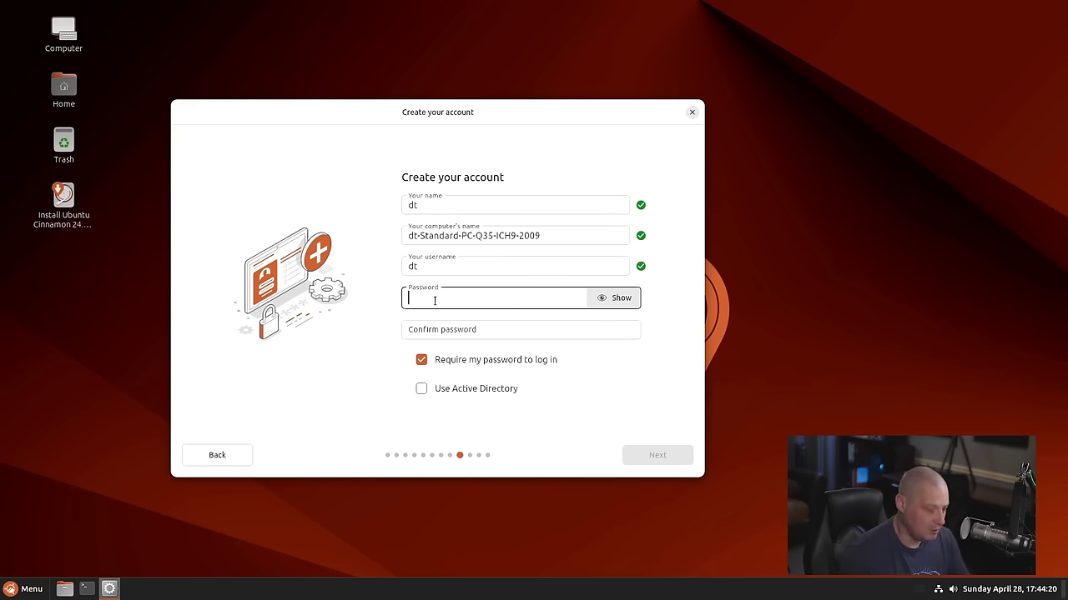
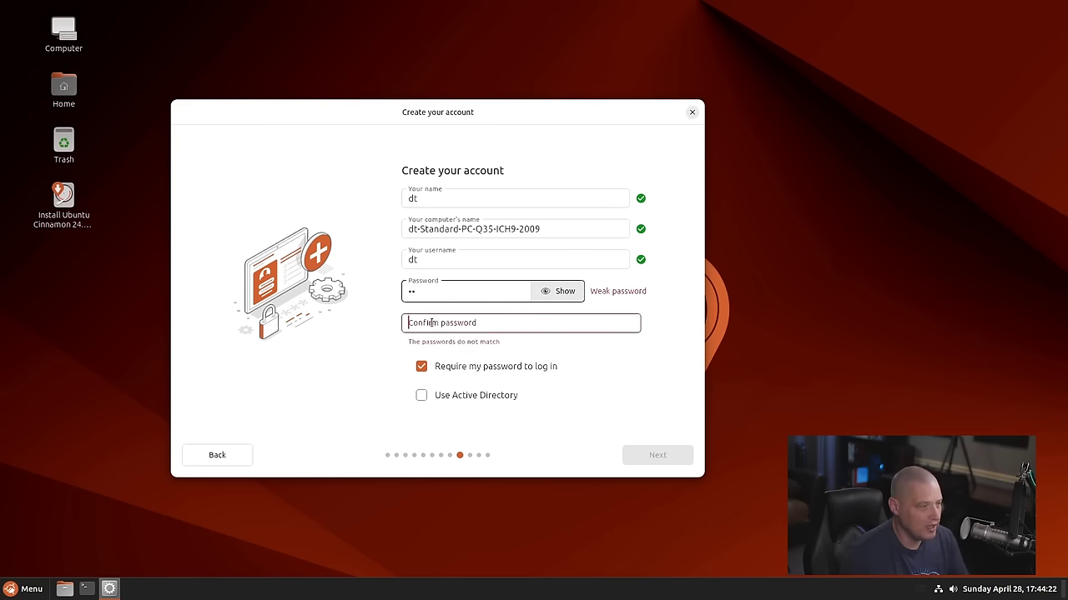
pyautogui.click(431, 323)
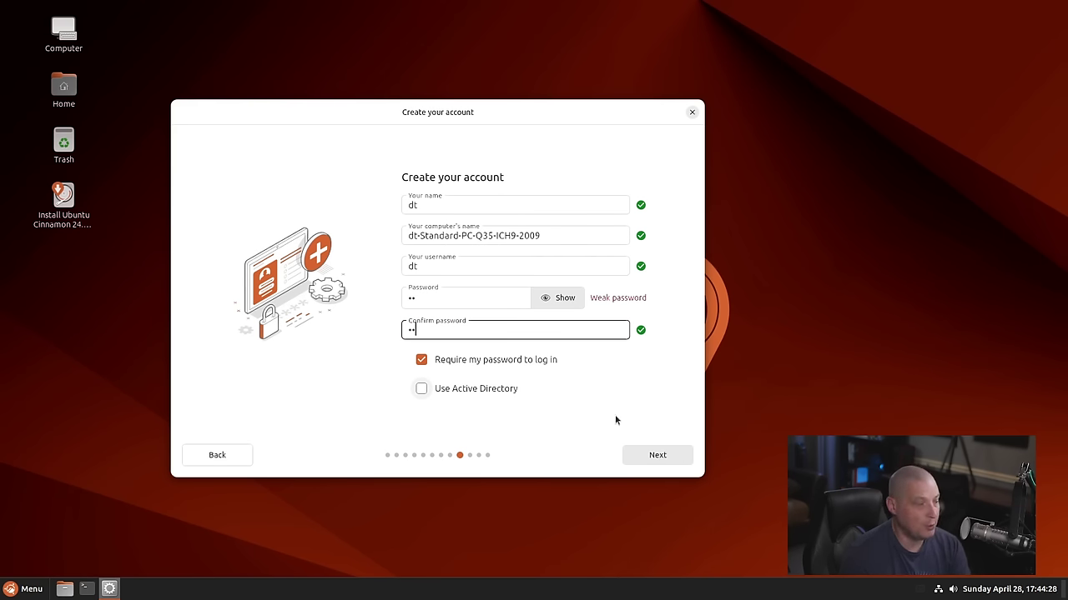
pyautogui.click(671, 456)
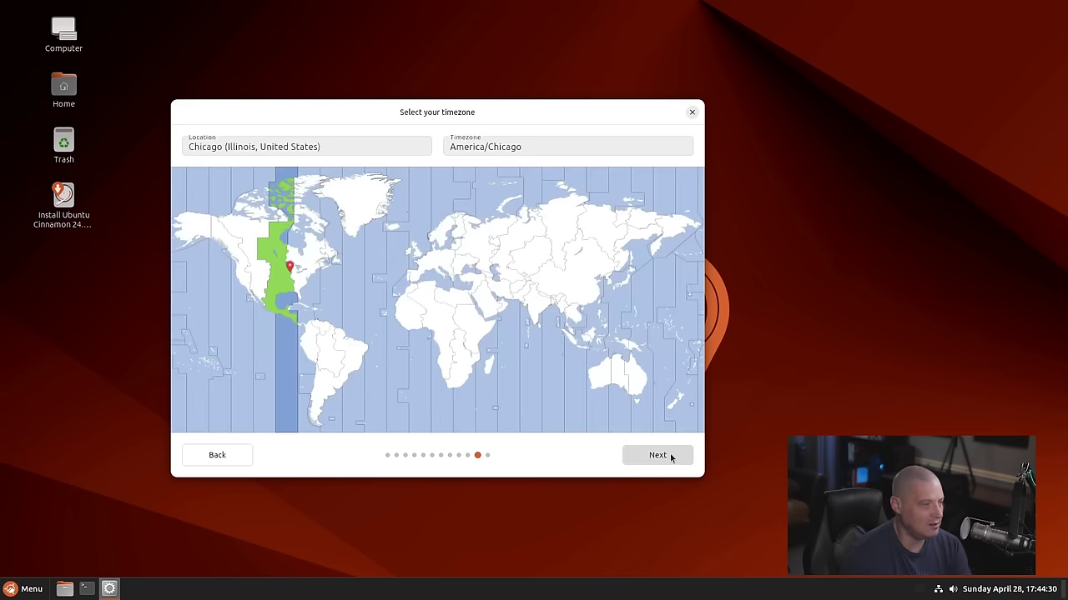
pyautogui.click(646, 458)
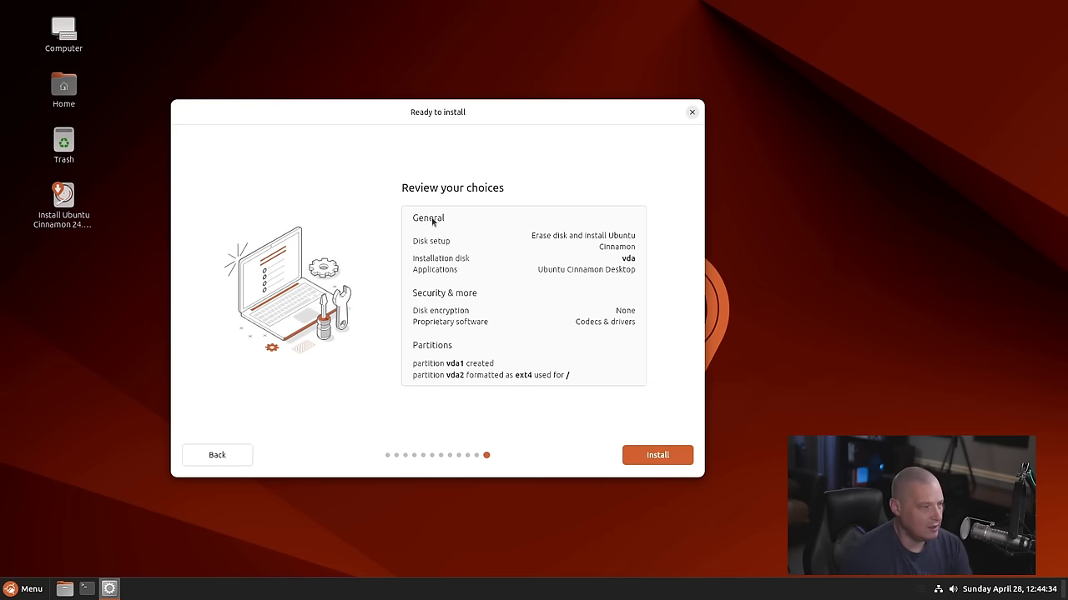
# Install Ubuntu Cinnamon 24.04 LTS and restart into the newly installed system
pyautogui.click(663, 457)
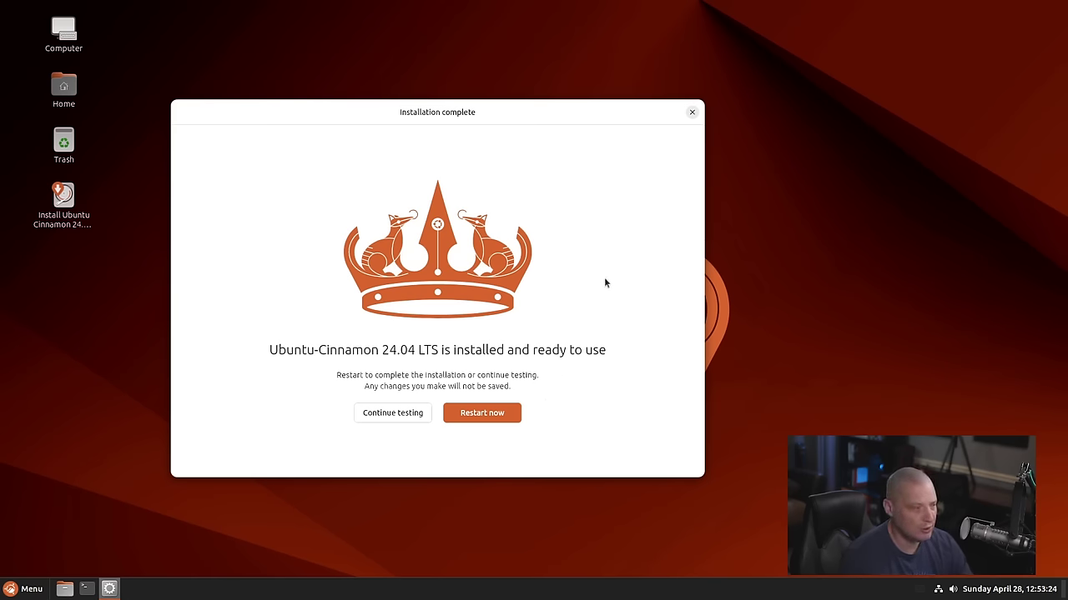
pyautogui.click(481, 413)
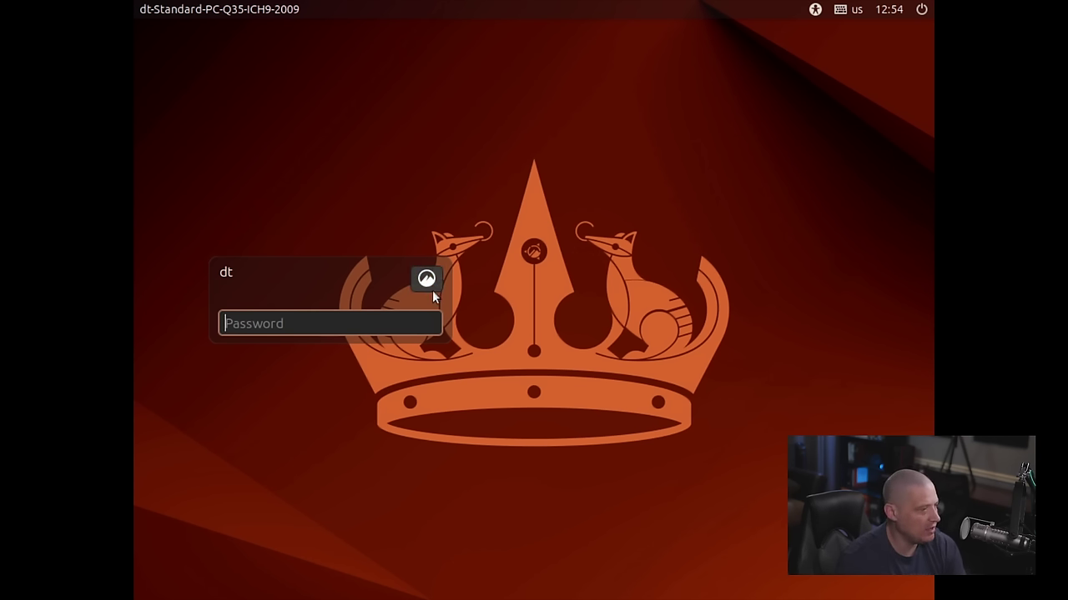
pyautogui.click(427, 280)
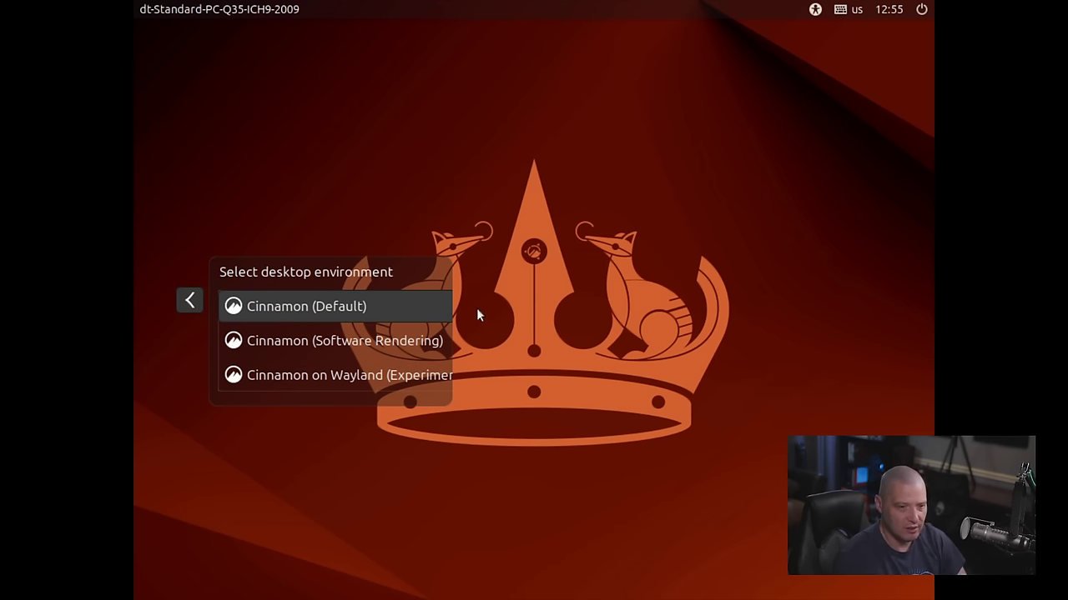
pyautogui.click(192, 298)
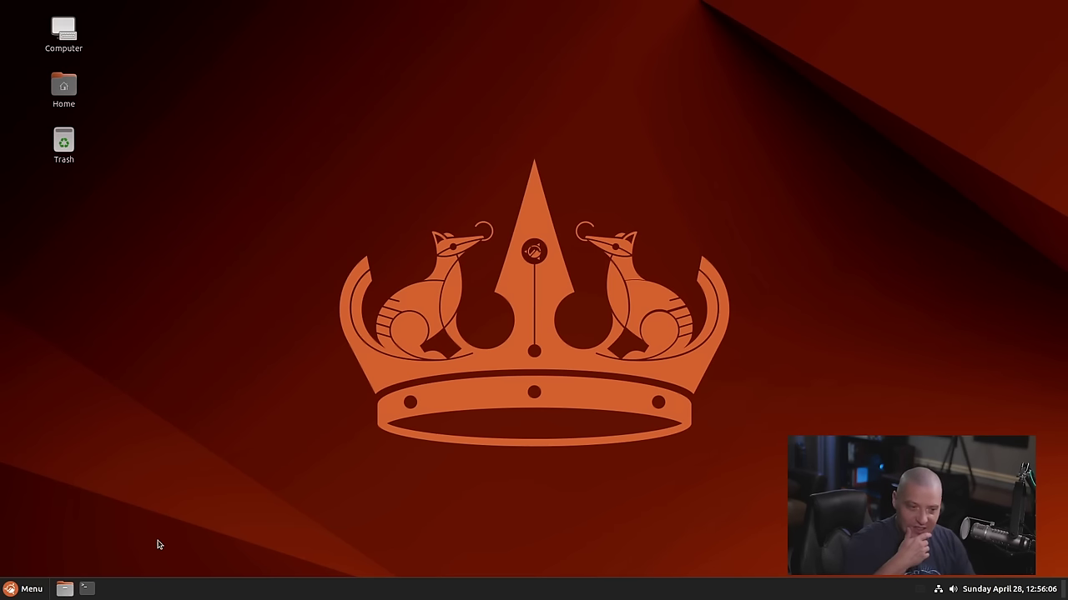
# Browse the Cinnamon application menu, then close it
pyautogui.click(20, 592)
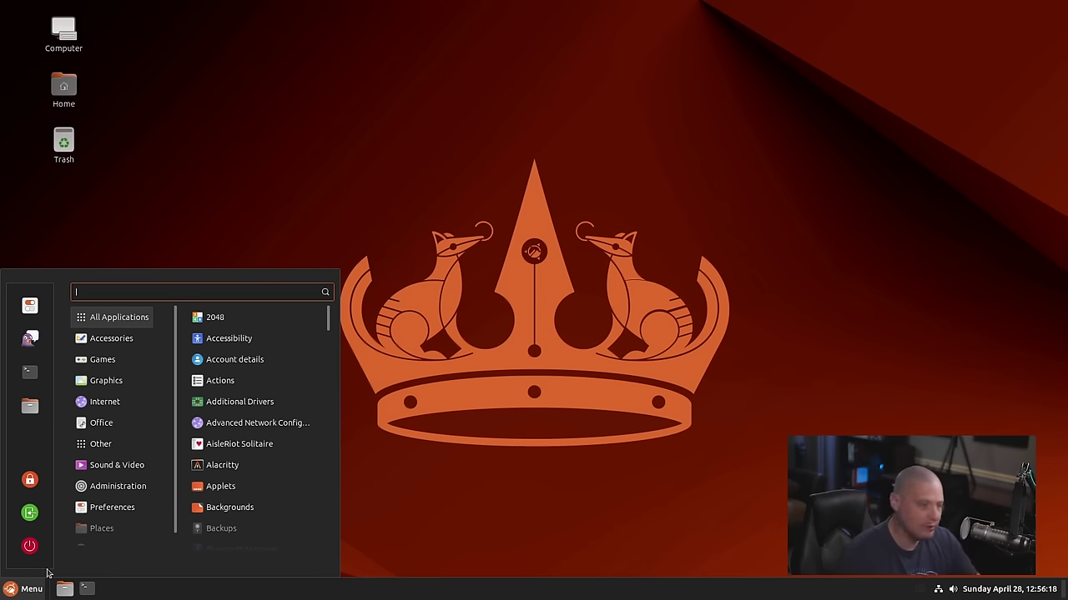
pyautogui.moveTo(93, 371)
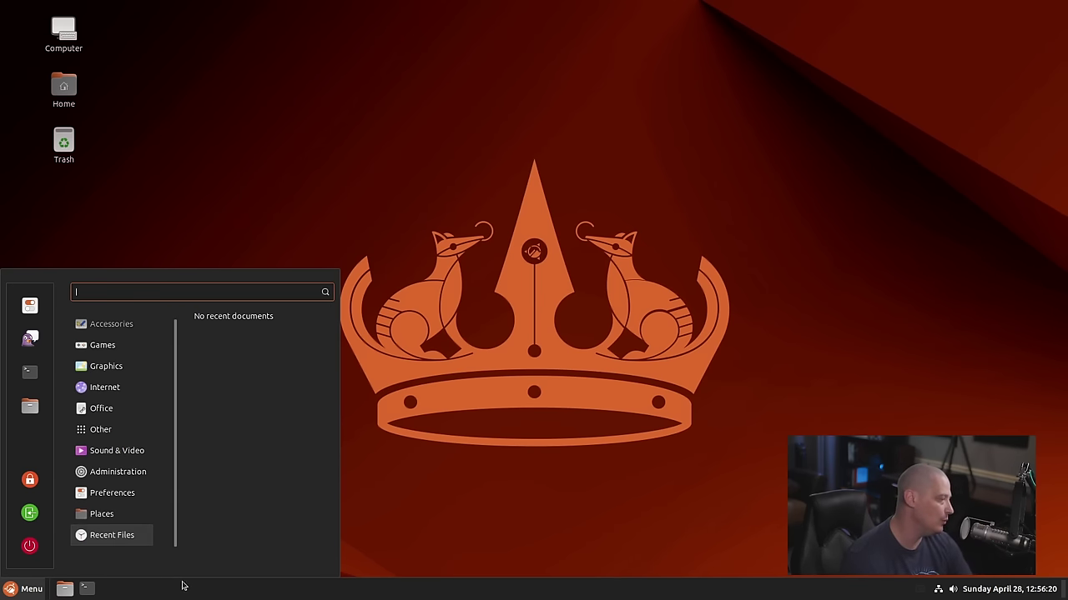
pyautogui.click(552, 513)
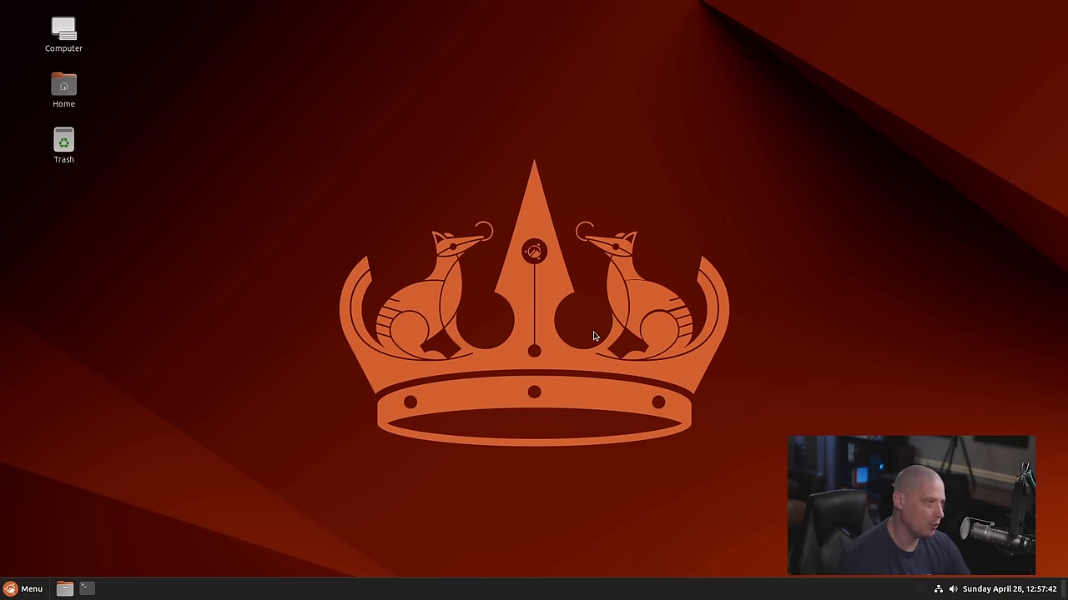
# Open the Home folder in Nemo, move the window right, and view the About Nemo information
pyautogui.doubleClick(63, 87)
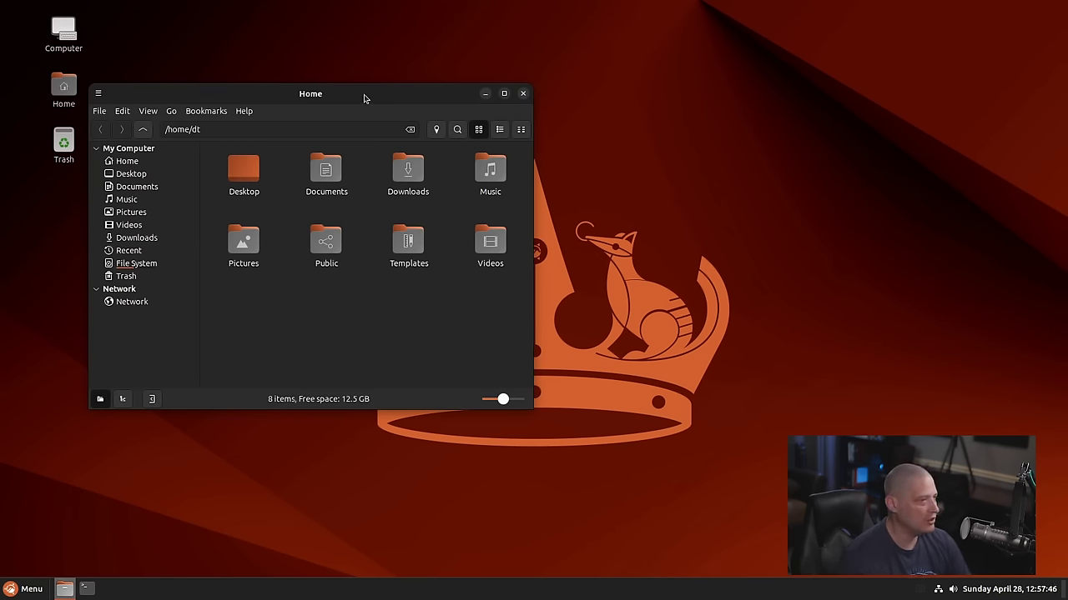
pyautogui.moveTo(364, 98); pyautogui.dragTo(559, 96)
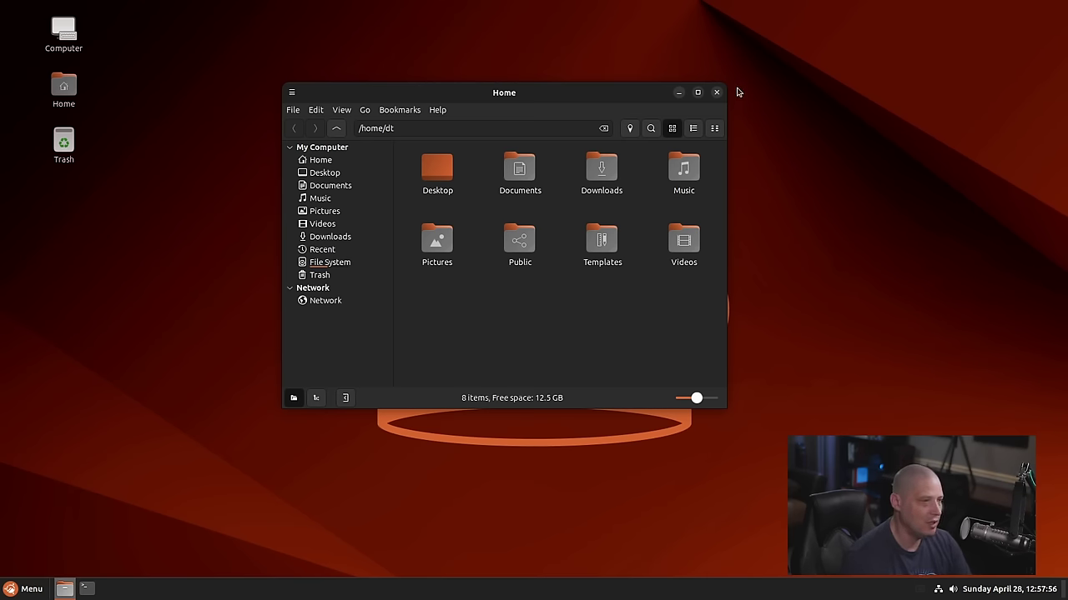
pyautogui.click(435, 110)
pyautogui.click(471, 153)
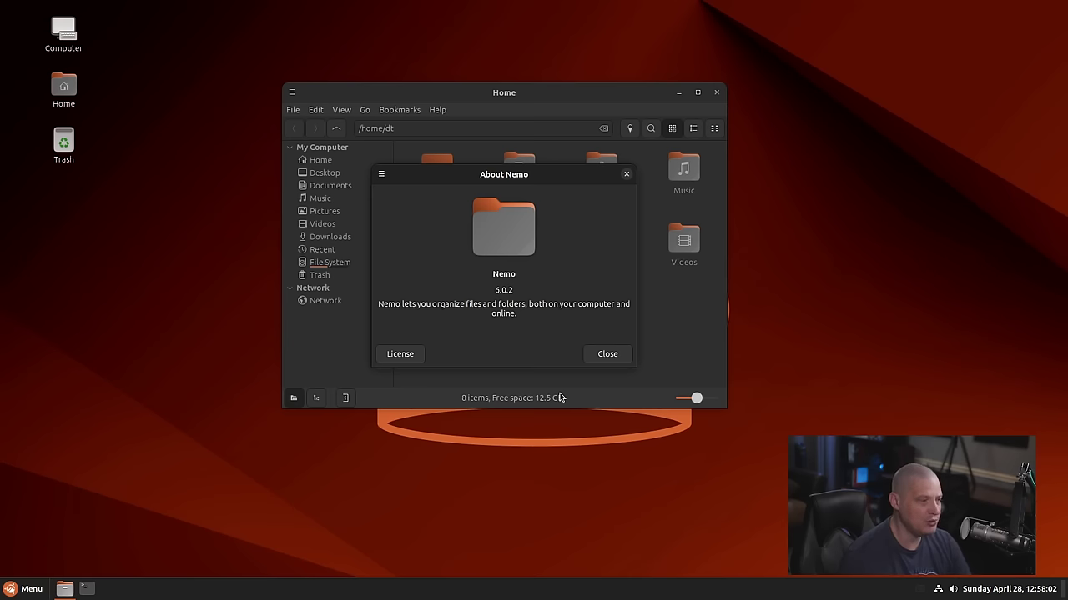
pyautogui.click(608, 354)
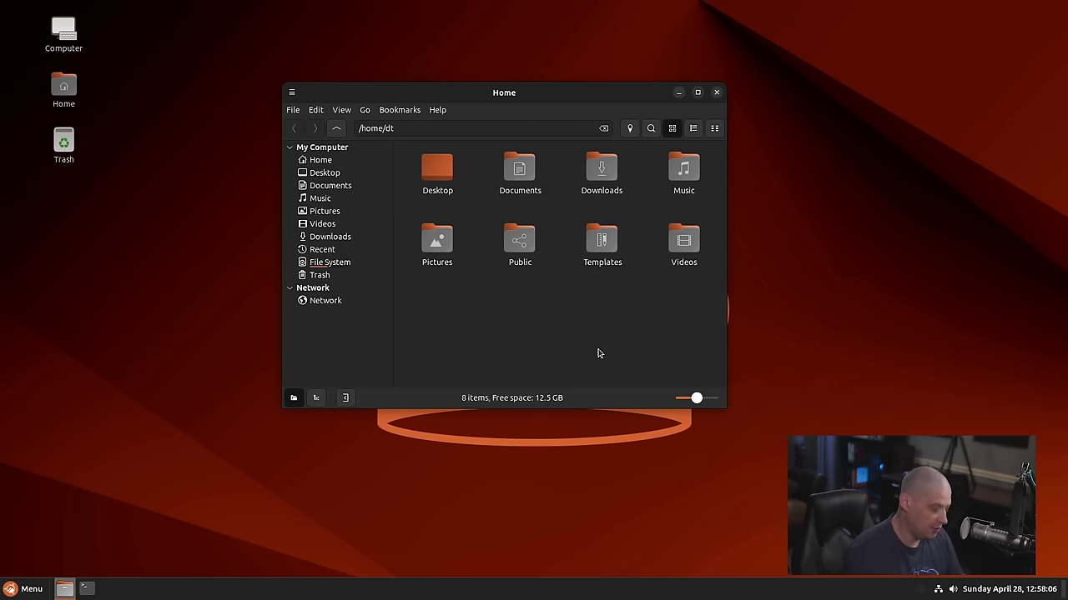
# Show hidden files with Ctrl+H, enlarge the Home window, then close it
pyautogui.hotkey('ctrl', 'h')
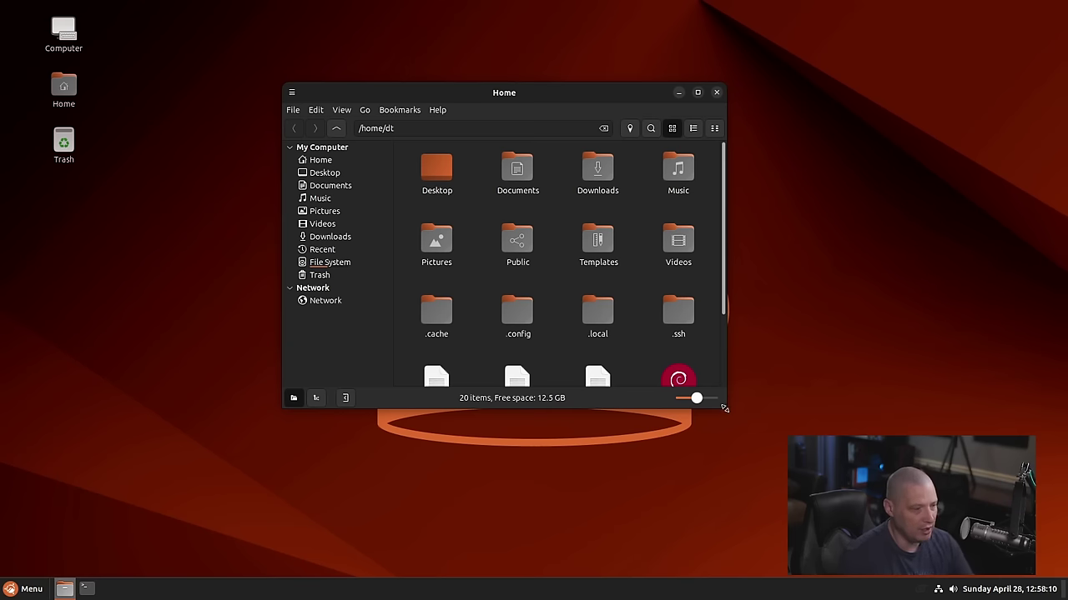
pyautogui.moveTo(725, 410); pyautogui.dragTo(882, 498)
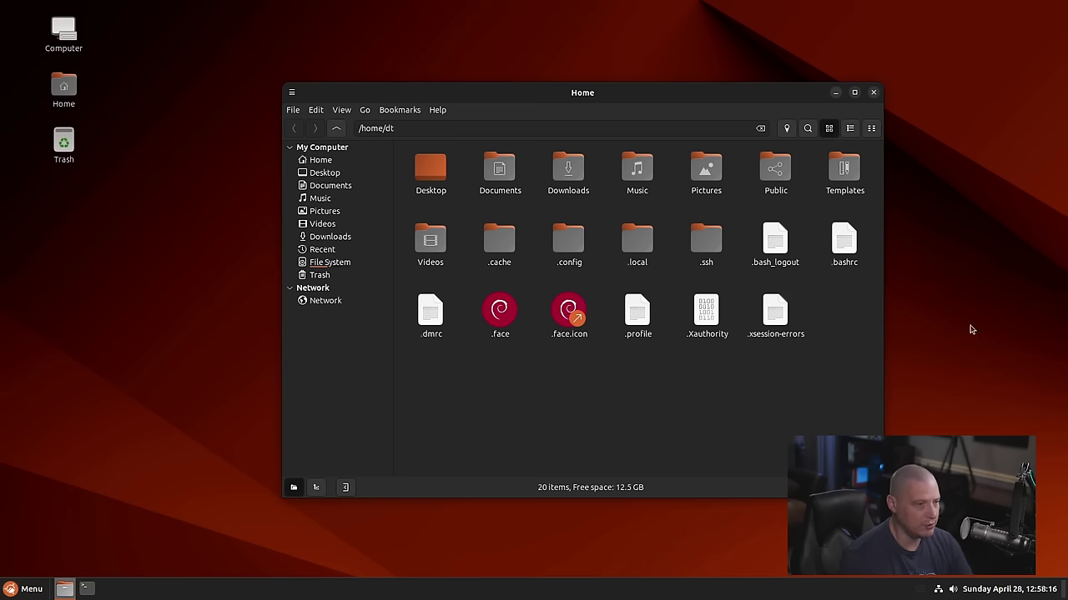
pyautogui.click(872, 94)
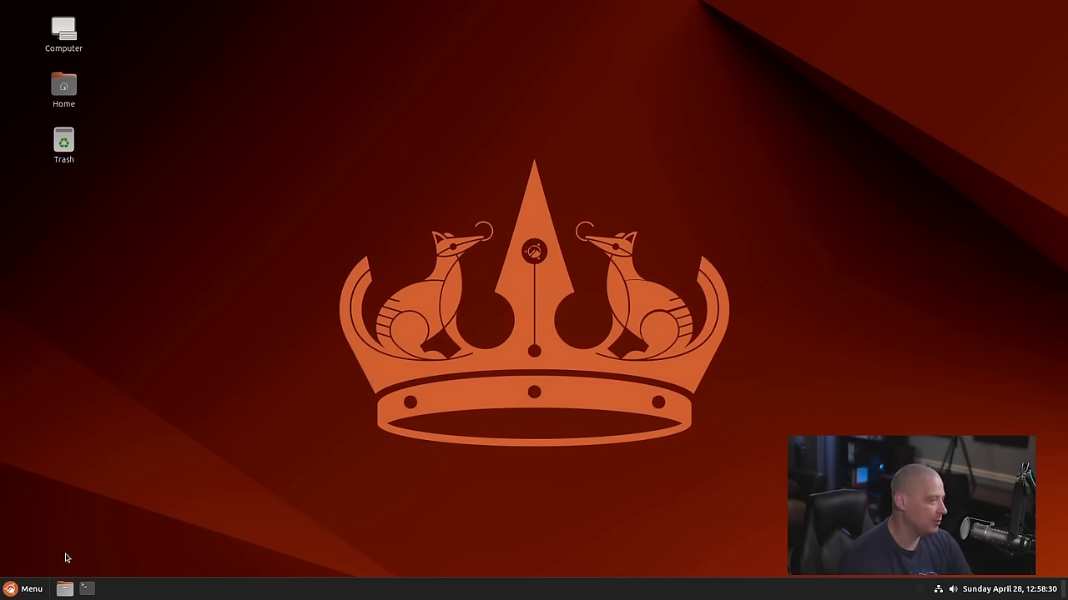
pyautogui.click(34, 593)
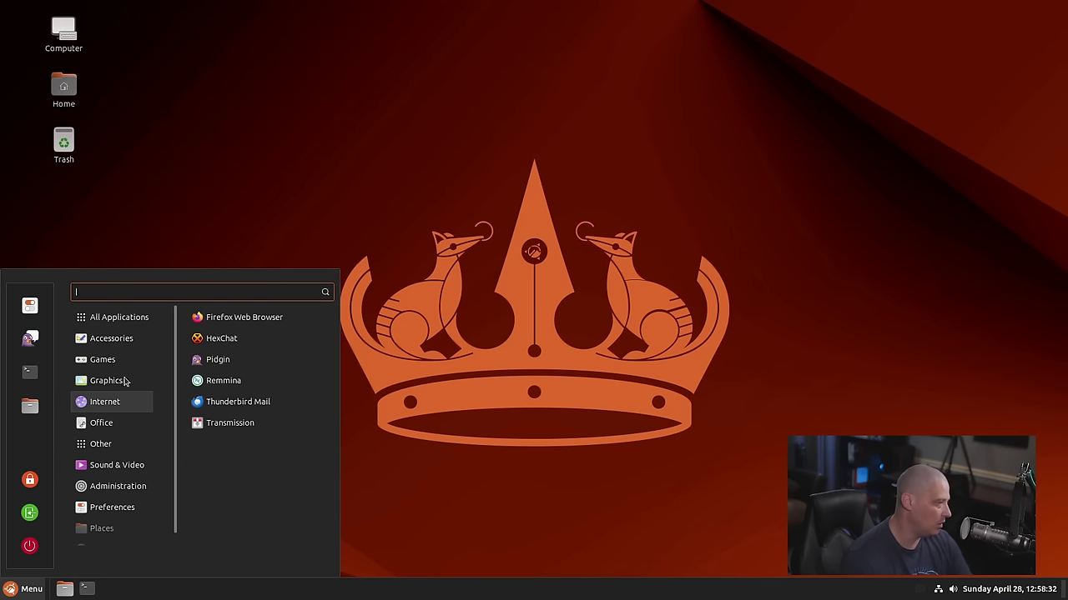
pyautogui.moveTo(125, 349)
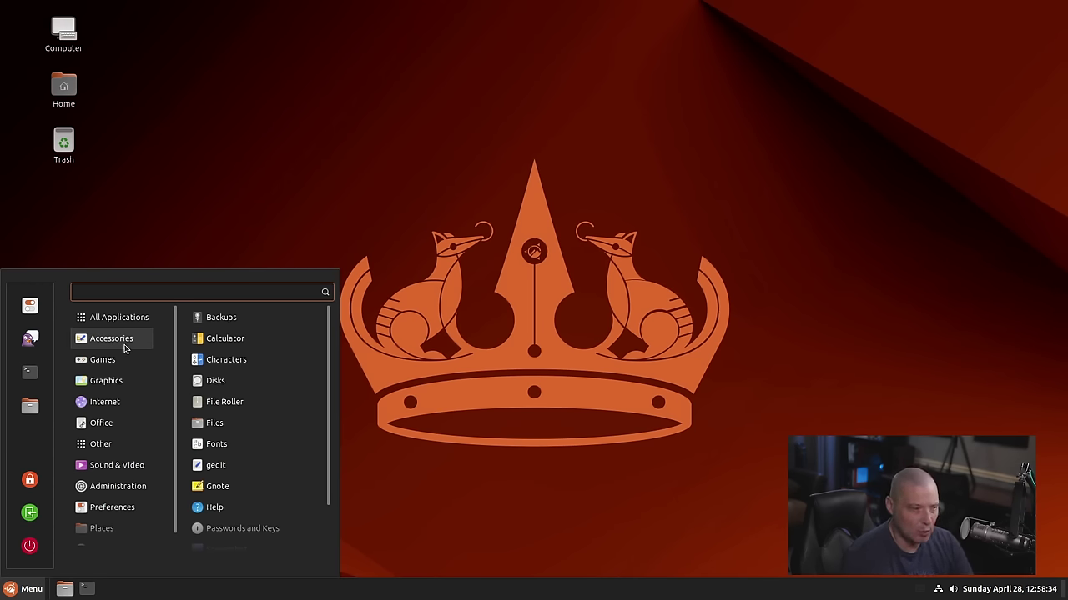
pyautogui.click(292, 326)
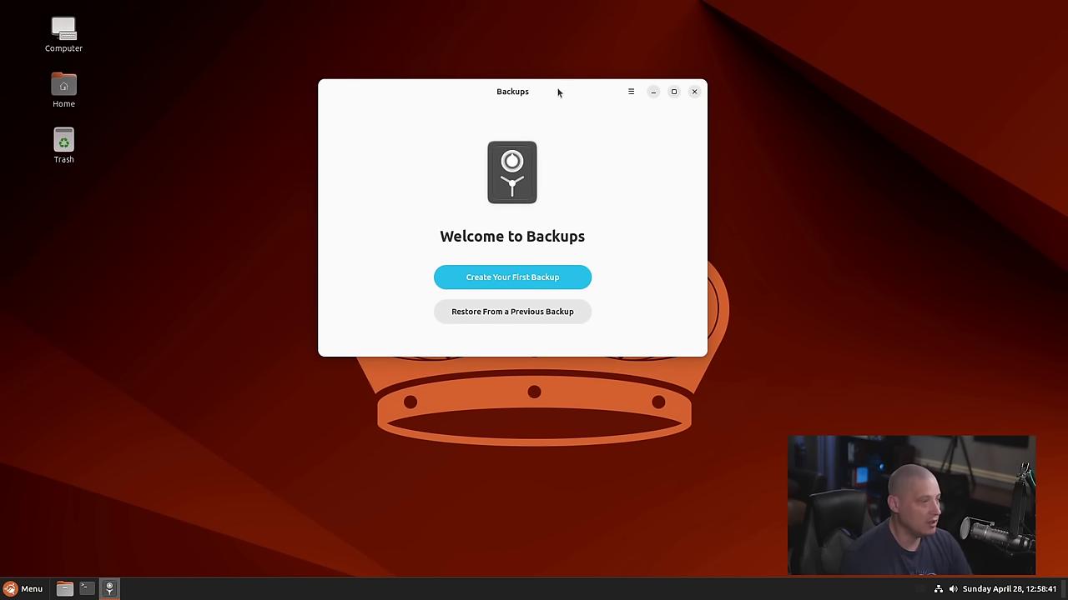
pyautogui.click(631, 91)
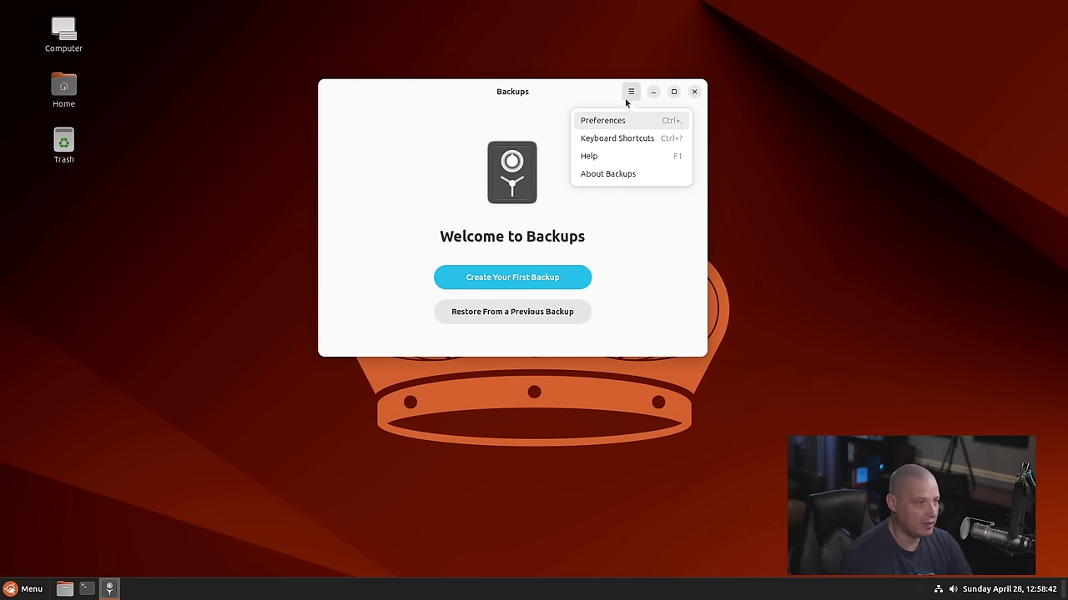
pyautogui.click(622, 176)
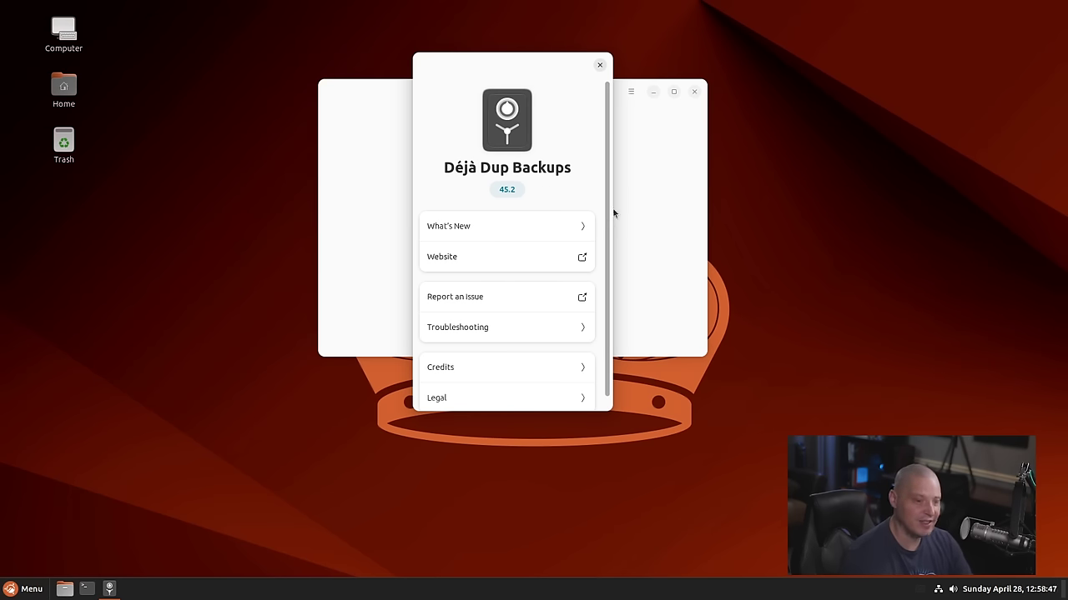
pyautogui.moveTo(513, 68); pyautogui.dragTo(743, 128)
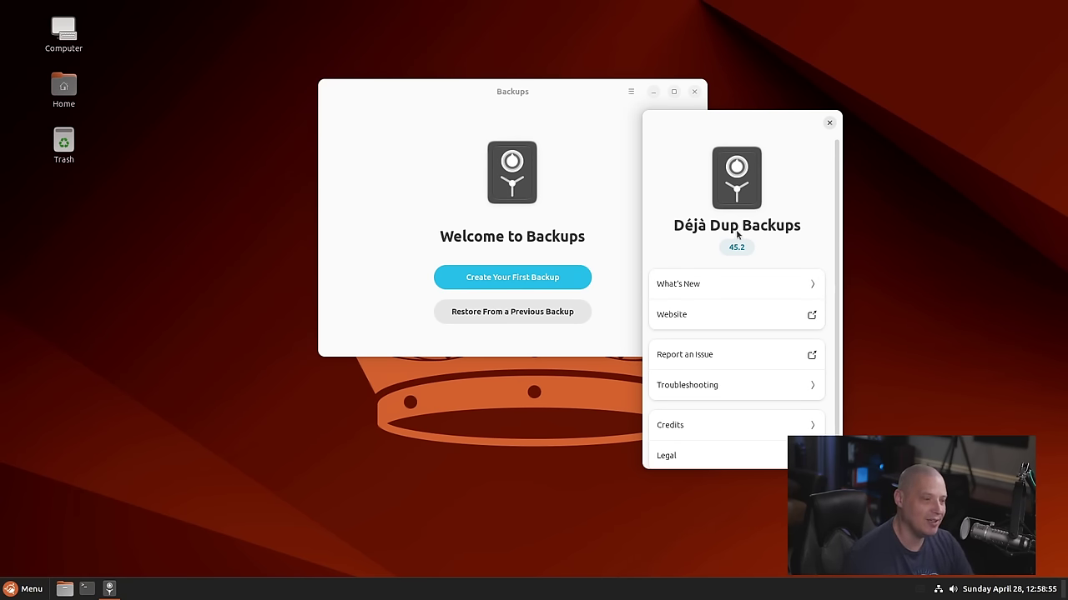
pyautogui.click(829, 123)
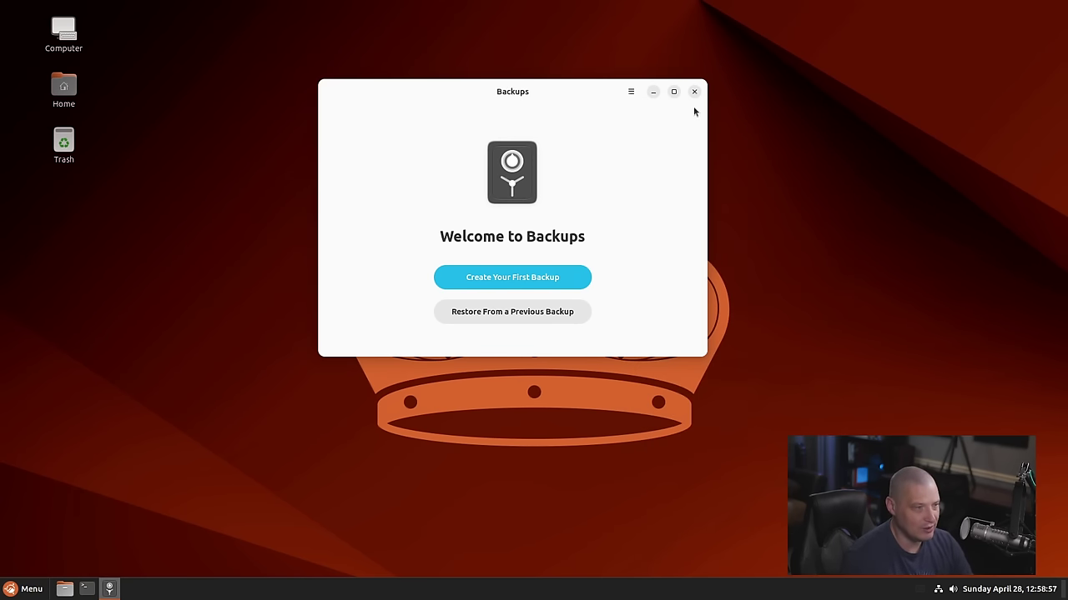
pyautogui.click(694, 92)
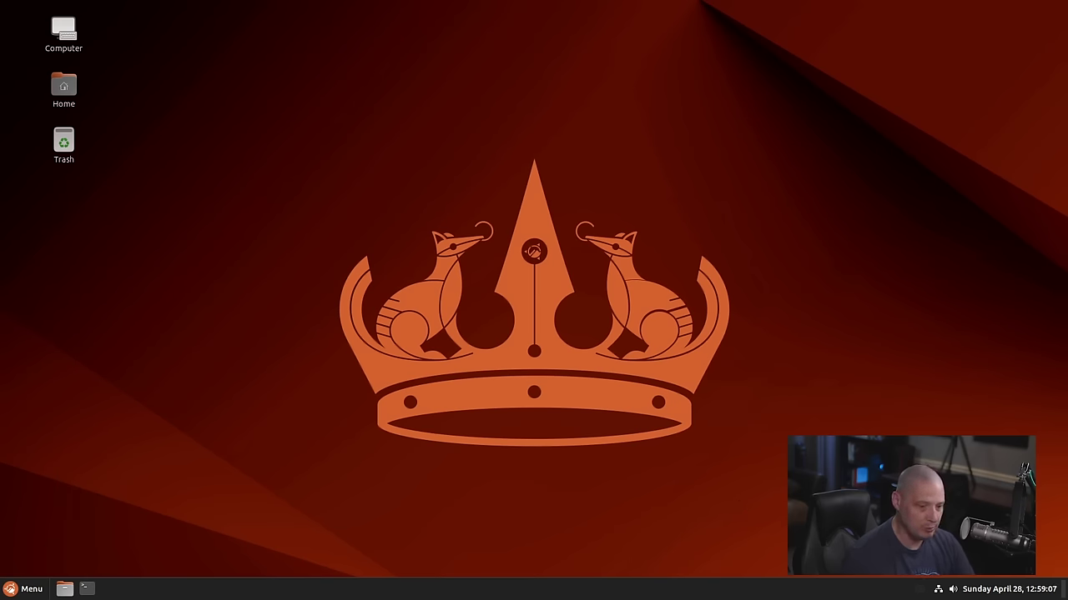
# Launch Calculator, centre its window, and show About Calculator with version 46.0
pyautogui.press('super')
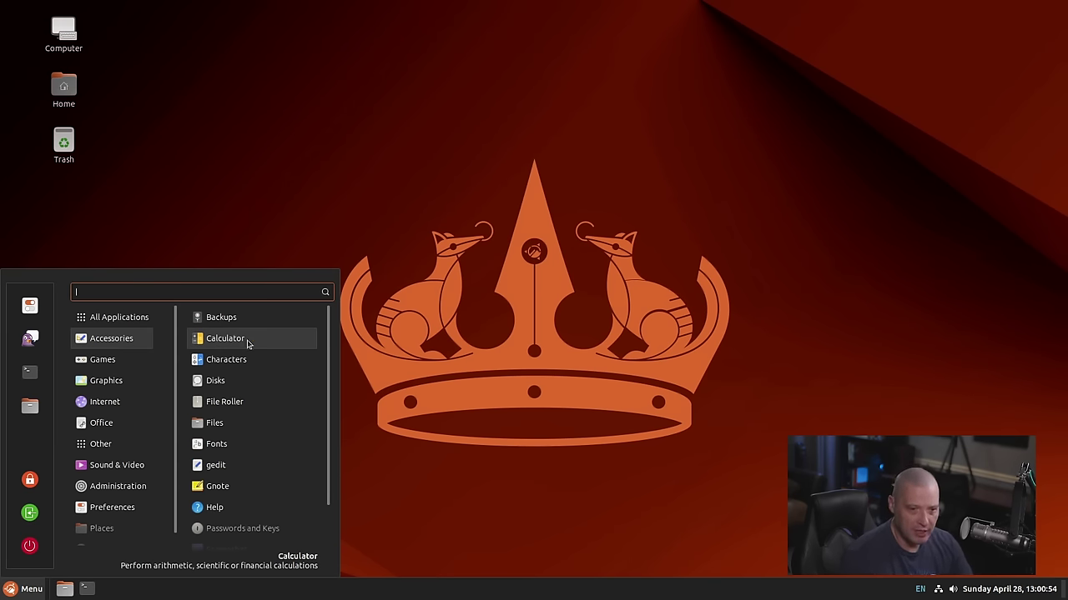
pyautogui.click(291, 346)
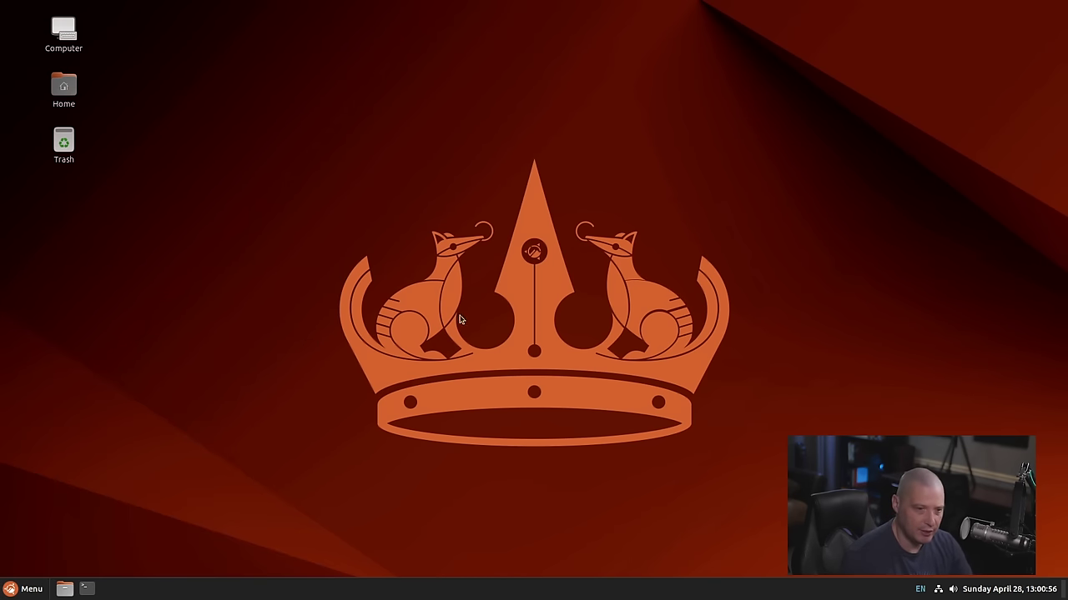
pyautogui.moveTo(131, 25); pyautogui.dragTo(448, 60)
pyautogui.click(458, 60)
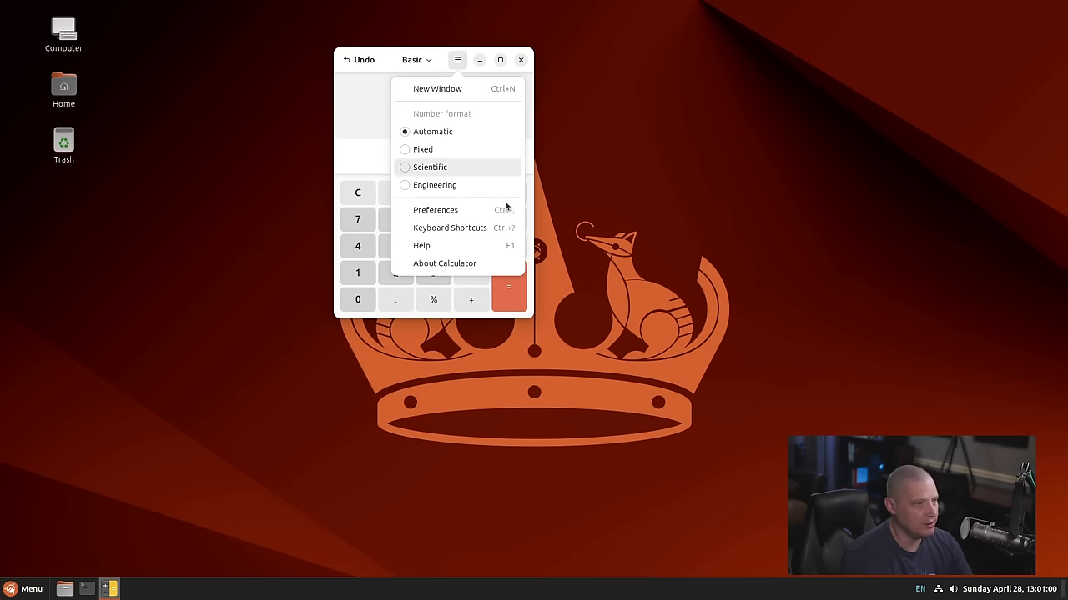
pyautogui.click(481, 257)
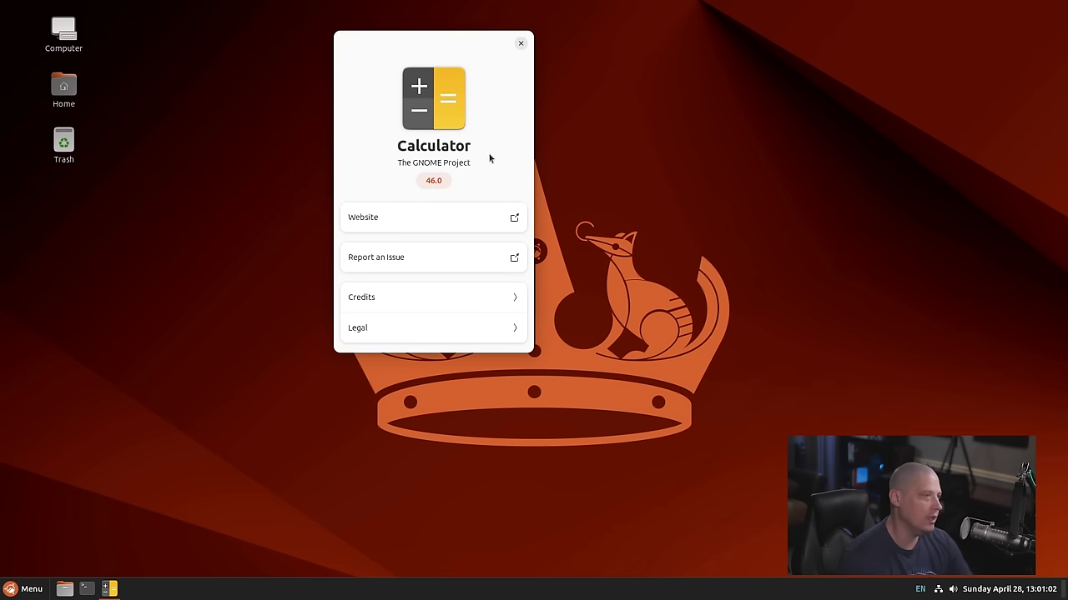
# Close the Calculator's About dialog and window, then browse the menu's Accessories apps
pyautogui.click(521, 43)
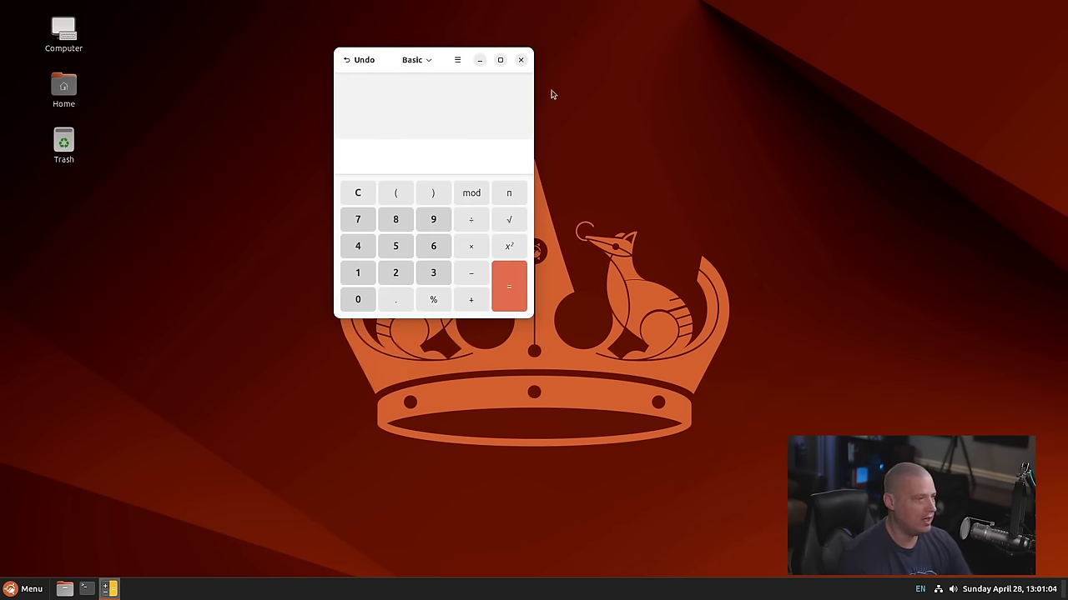
pyautogui.click(521, 59)
pyautogui.click(31, 590)
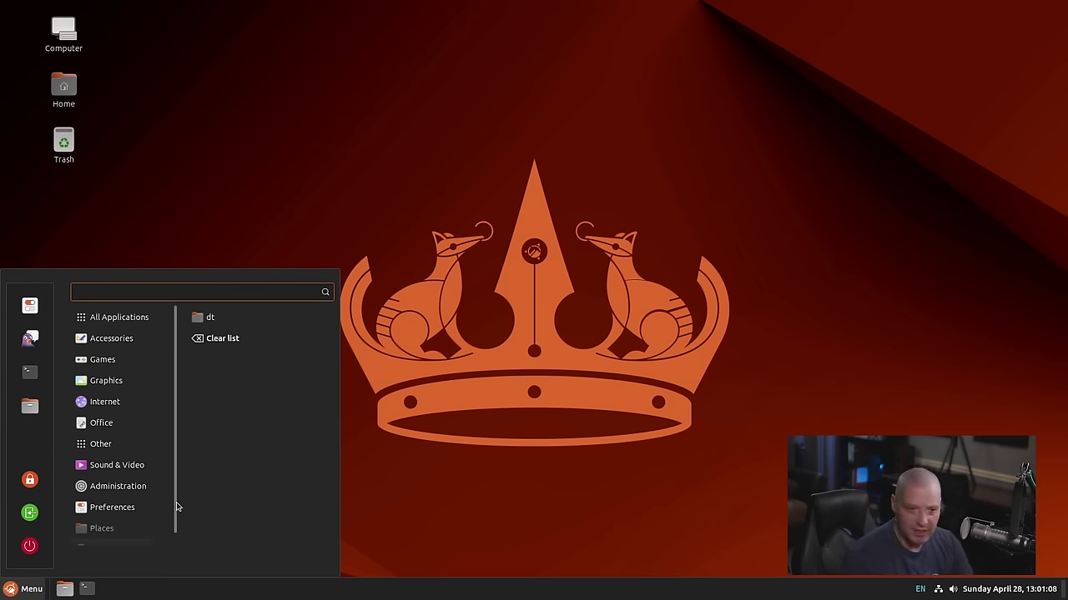
pyautogui.moveTo(142, 345)
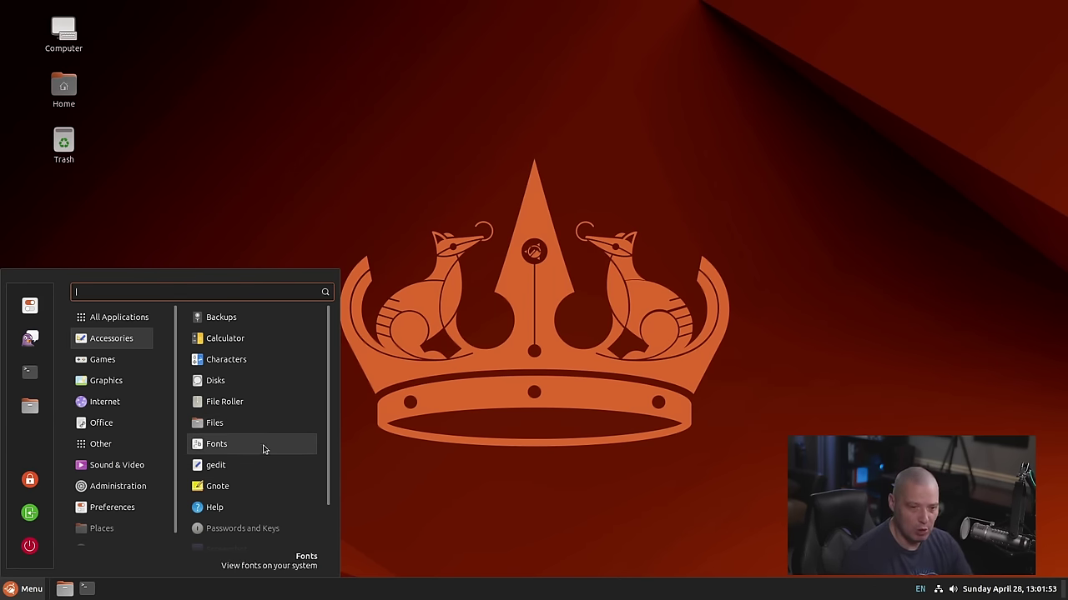
# Launch gedit, centre its window, and view then close the About gedit 46.2 dialog
pyautogui.click(265, 475)
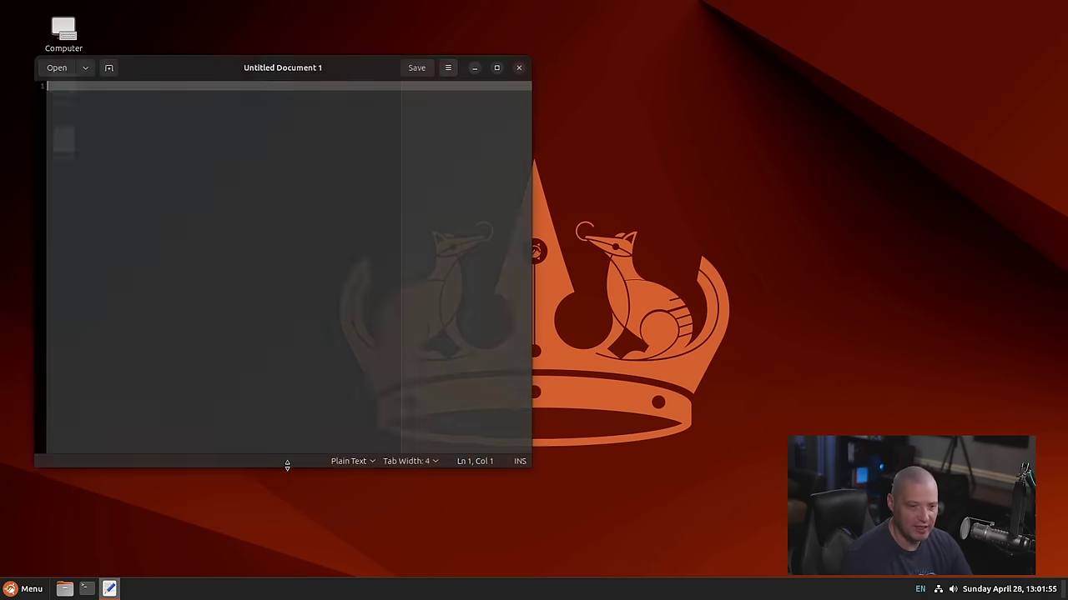
pyautogui.moveTo(383, 84); pyautogui.dragTo(537, 124)
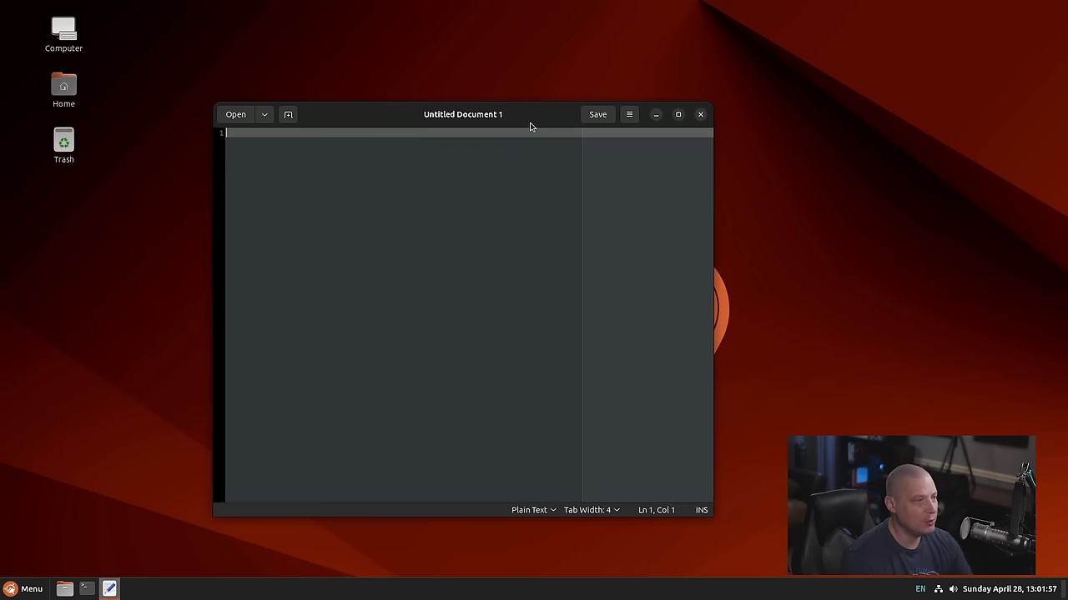
pyautogui.click(629, 115)
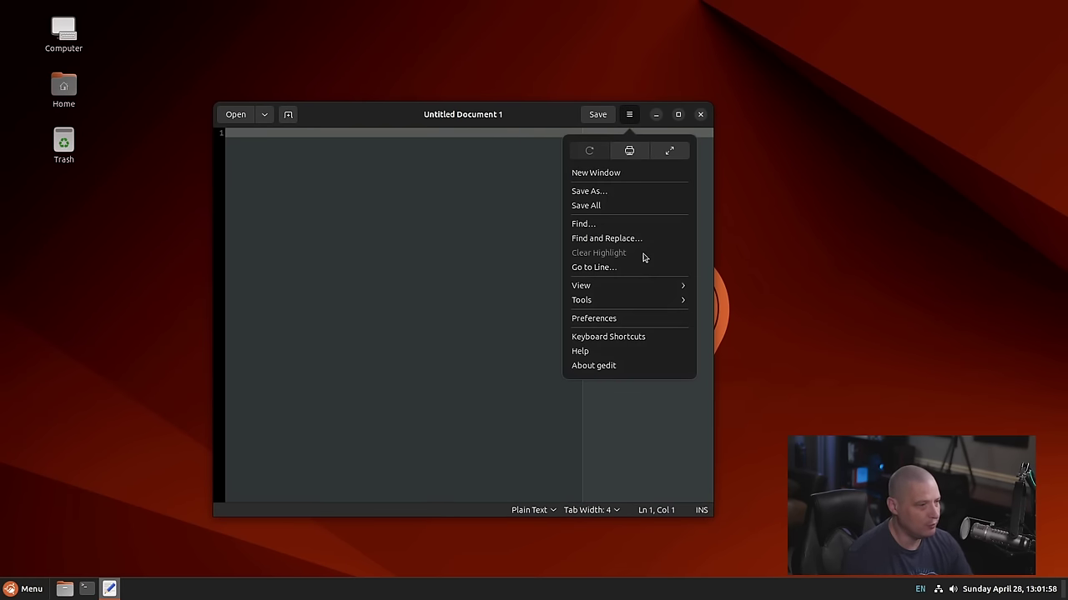
pyautogui.click(652, 362)
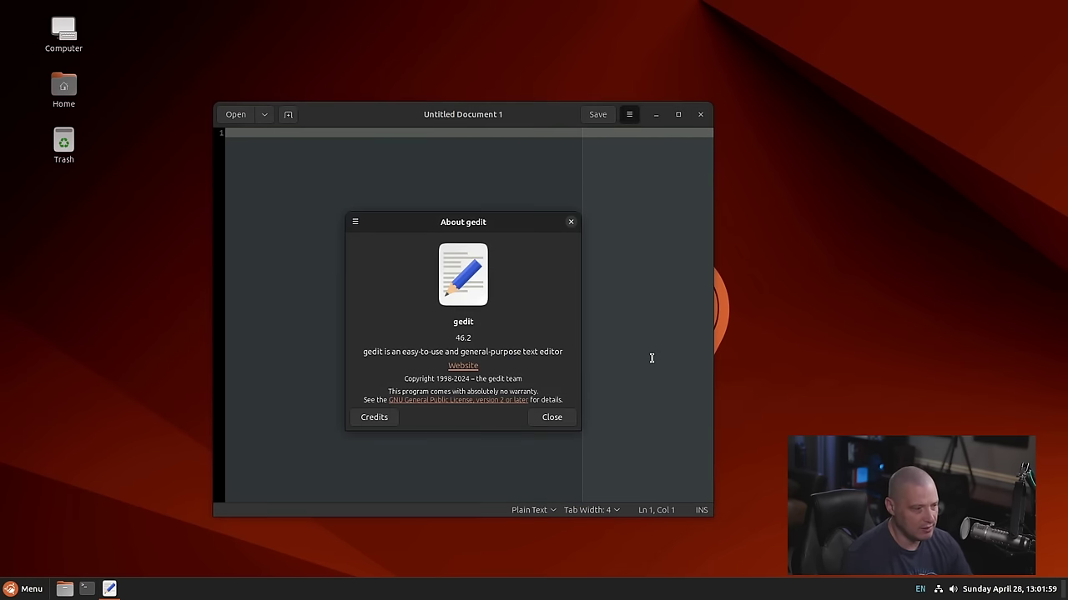
pyautogui.click(571, 222)
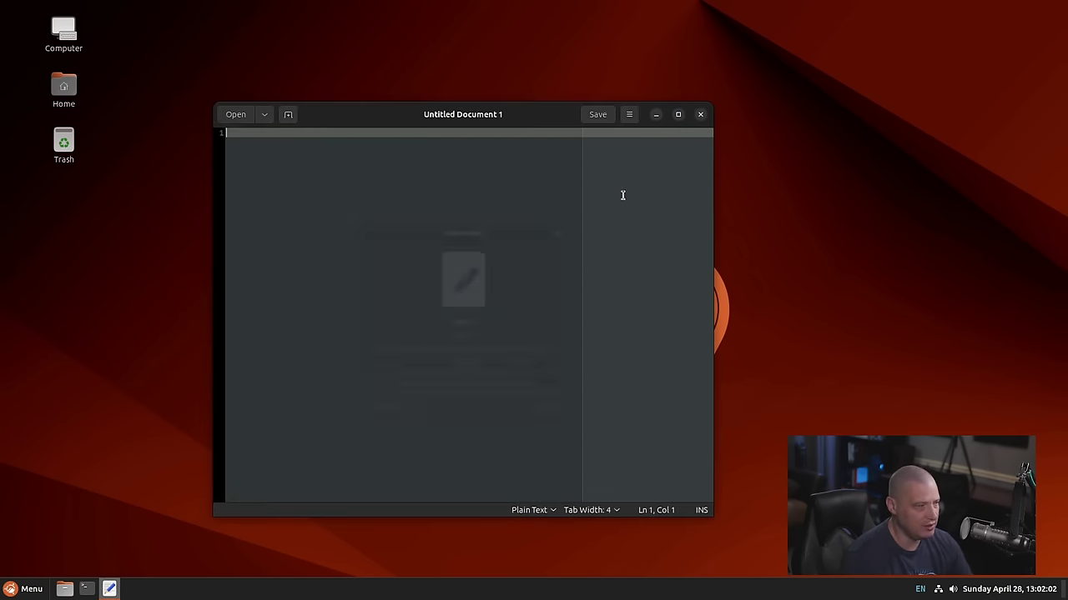
# Close gedit and show the Graphics category in the application menu
pyautogui.click(700, 114)
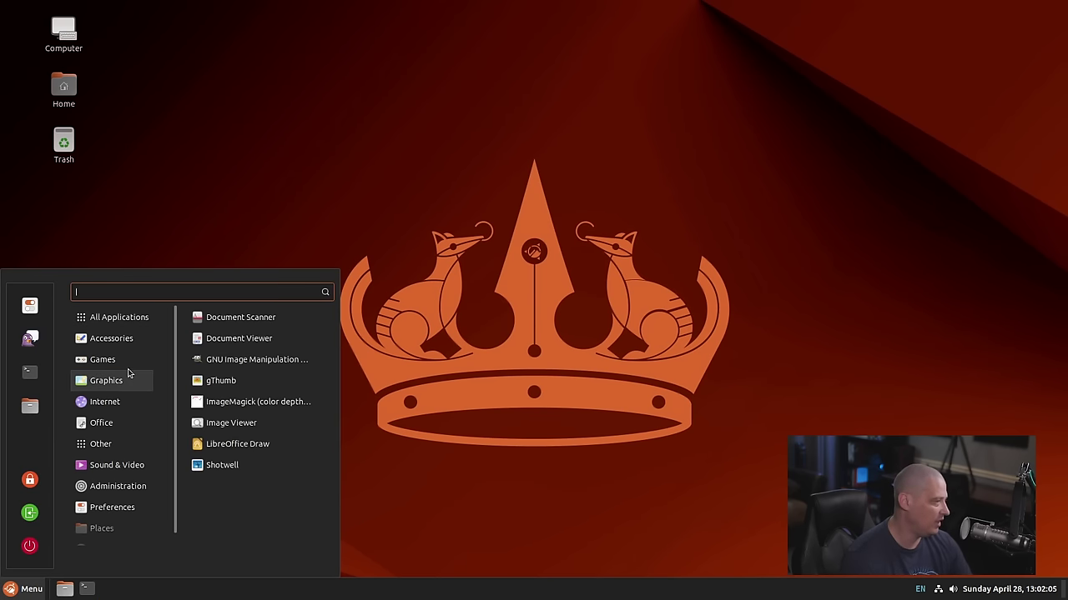
pyautogui.click(27, 589)
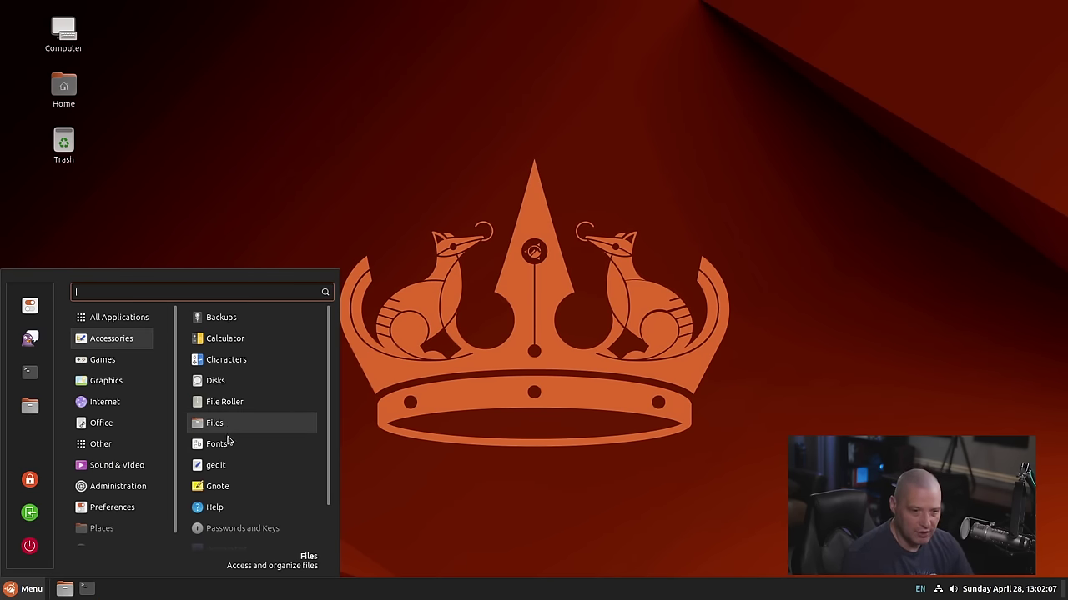
pyautogui.scroll(-2, 257, 481)
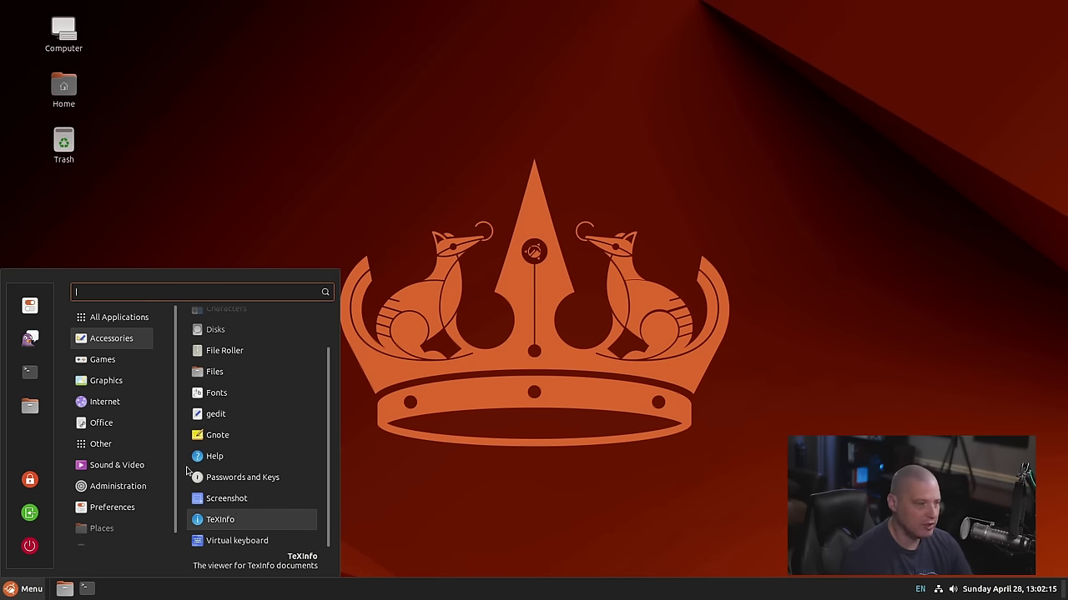
pyautogui.moveTo(125, 367)
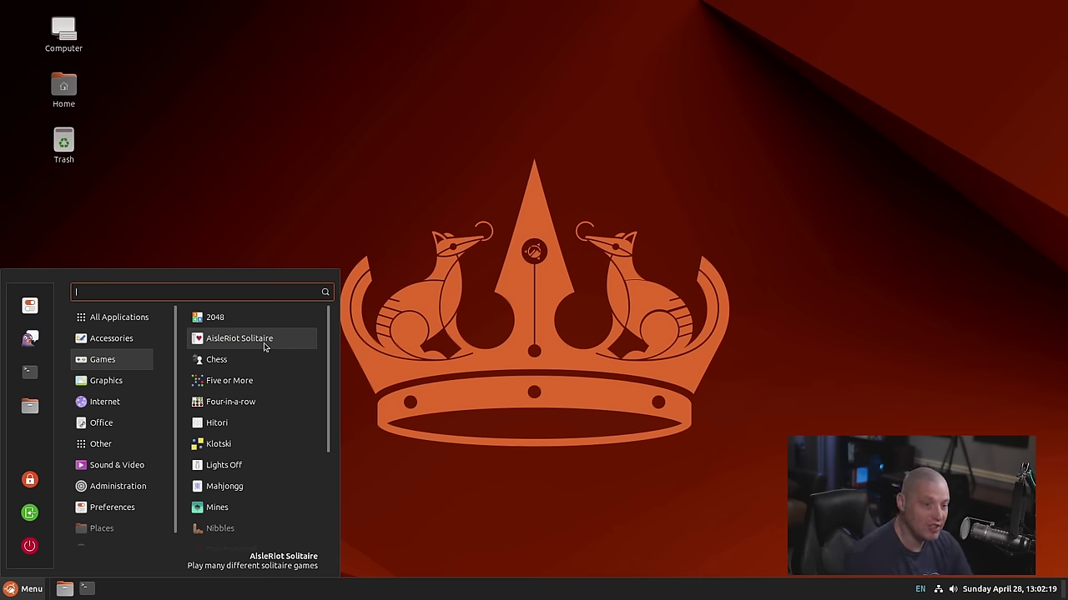
pyautogui.scroll(-1, 264, 347)
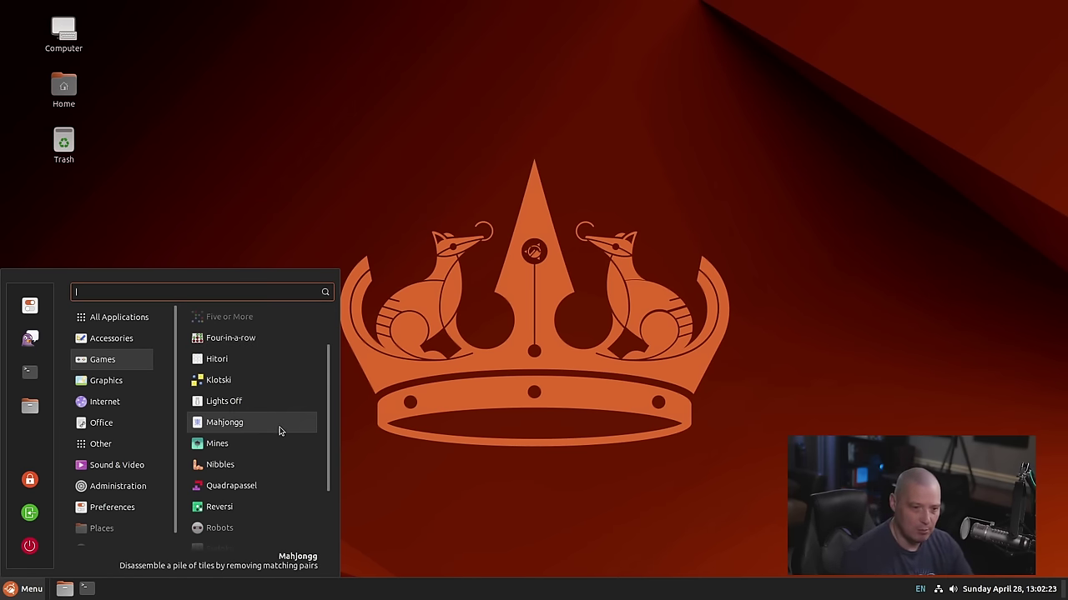
pyautogui.scroll(-2, 275, 446)
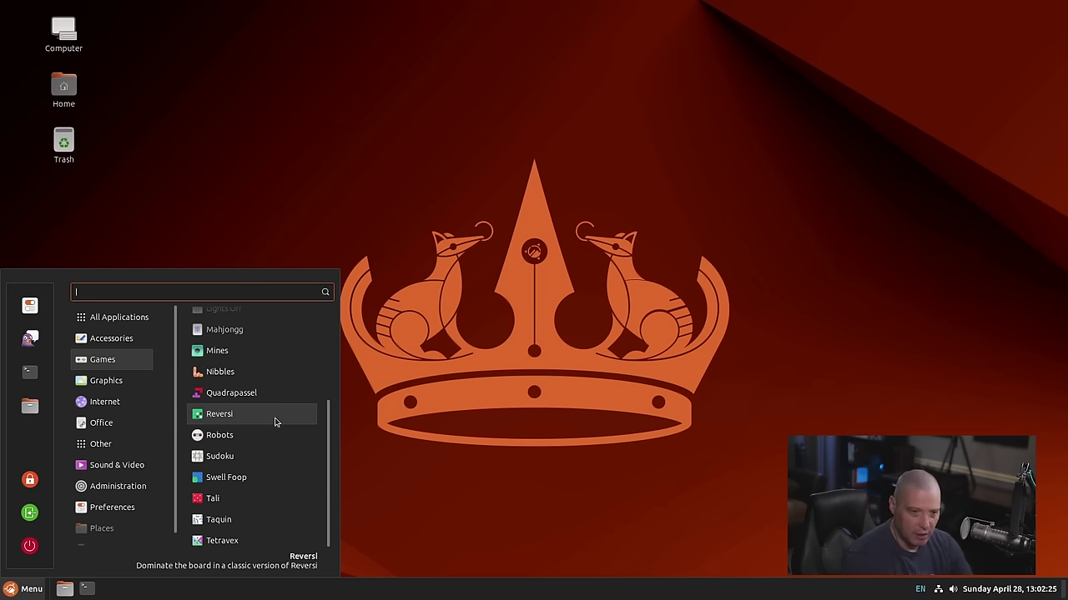
pyautogui.click(117, 385)
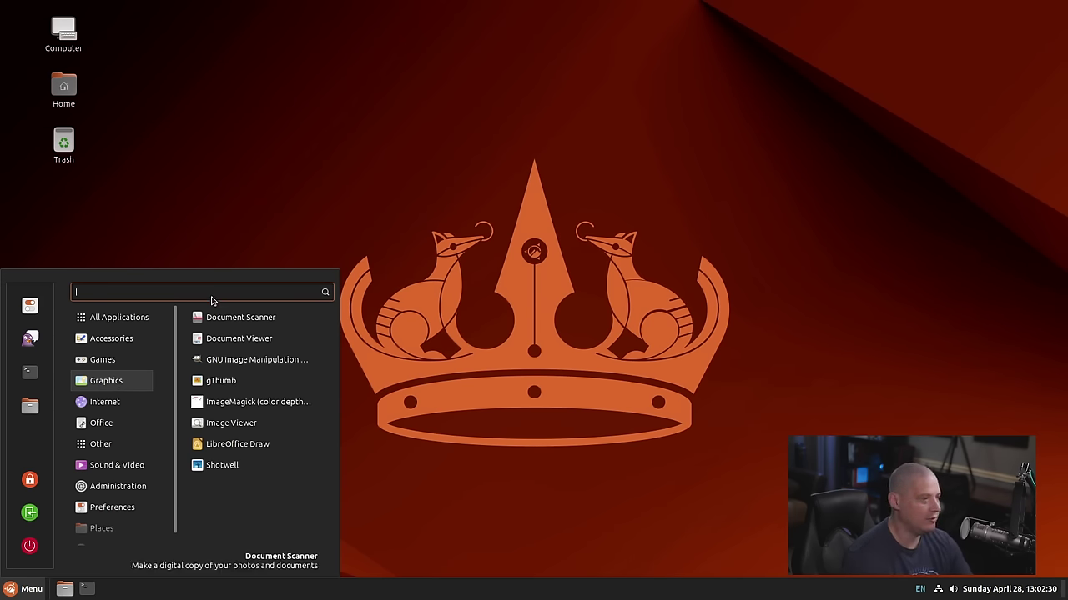
# Launch Document Viewer and move its window toward the screen centre
pyautogui.click(291, 340)
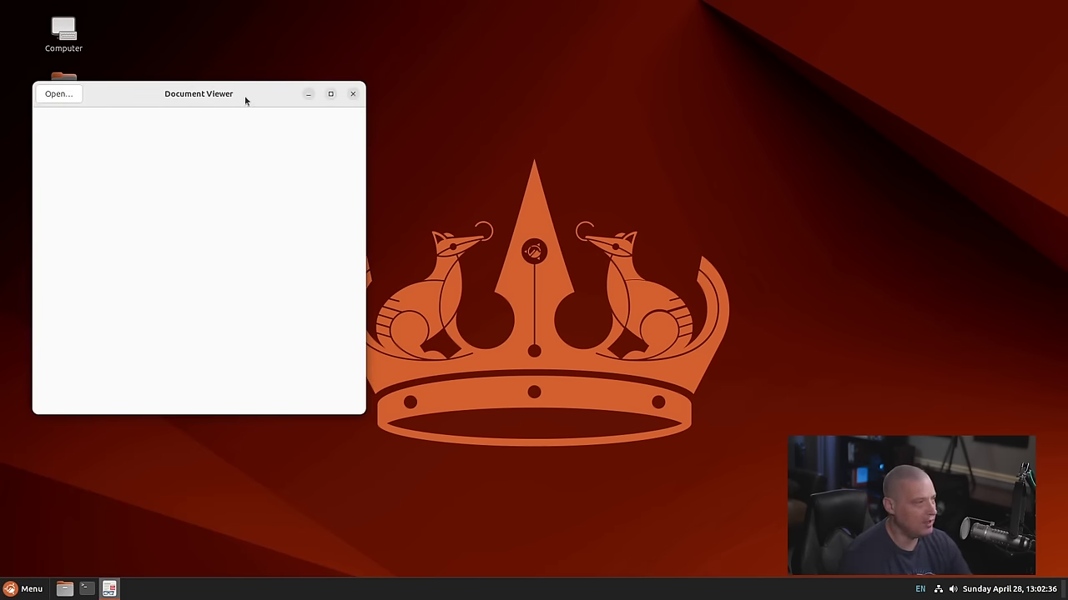
pyautogui.moveTo(245, 99); pyautogui.dragTo(553, 90)
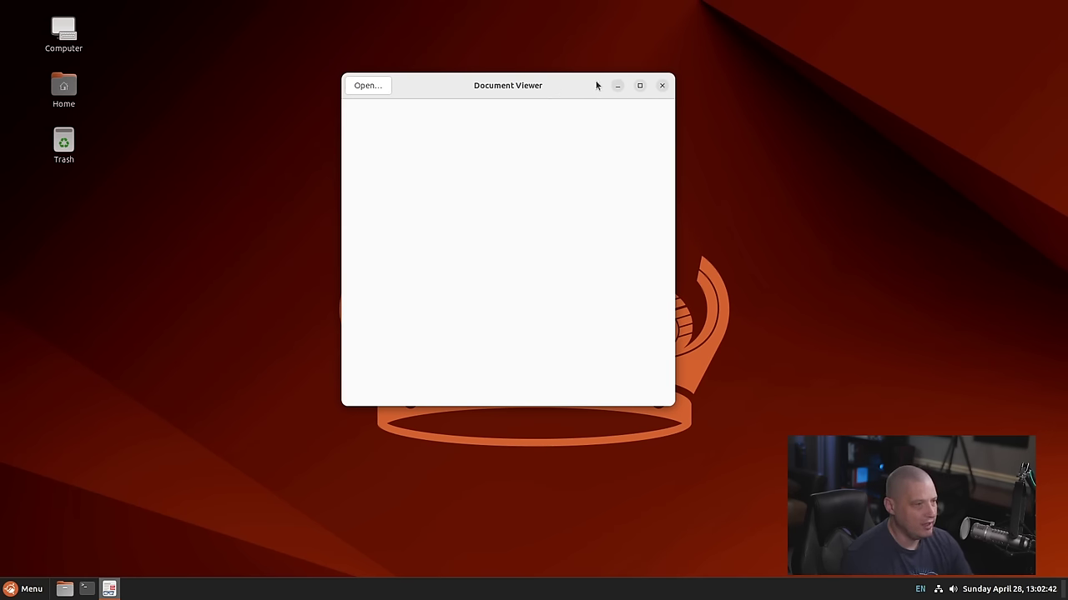
pyautogui.rightClick(560, 87)
pyautogui.click(457, 92)
# Cancel opening a document, close Document Viewer, and reopen the application menu
pyautogui.click(380, 89)
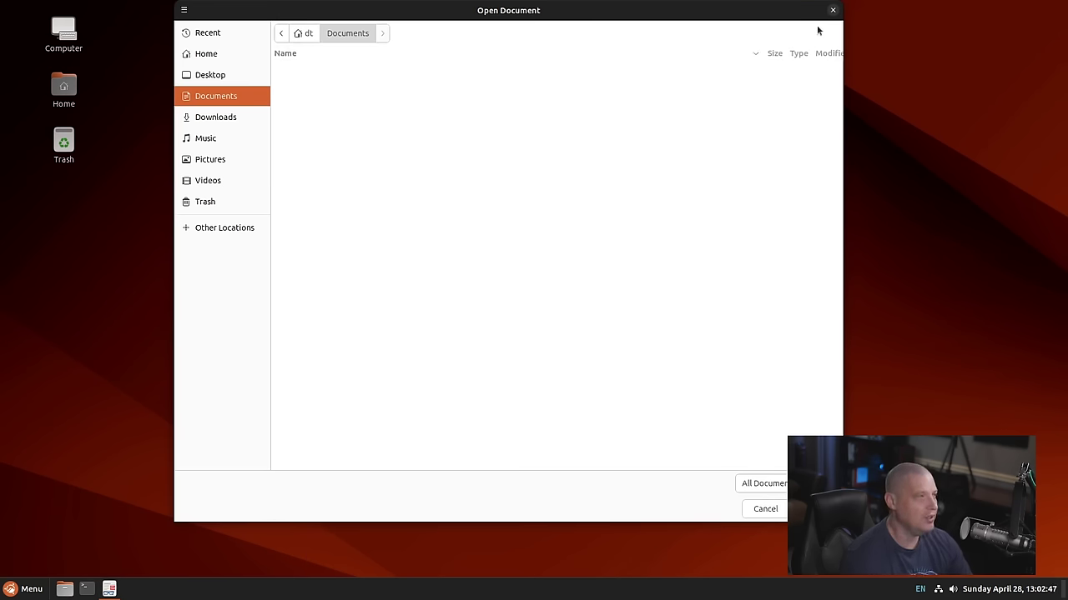
pyautogui.click(832, 10)
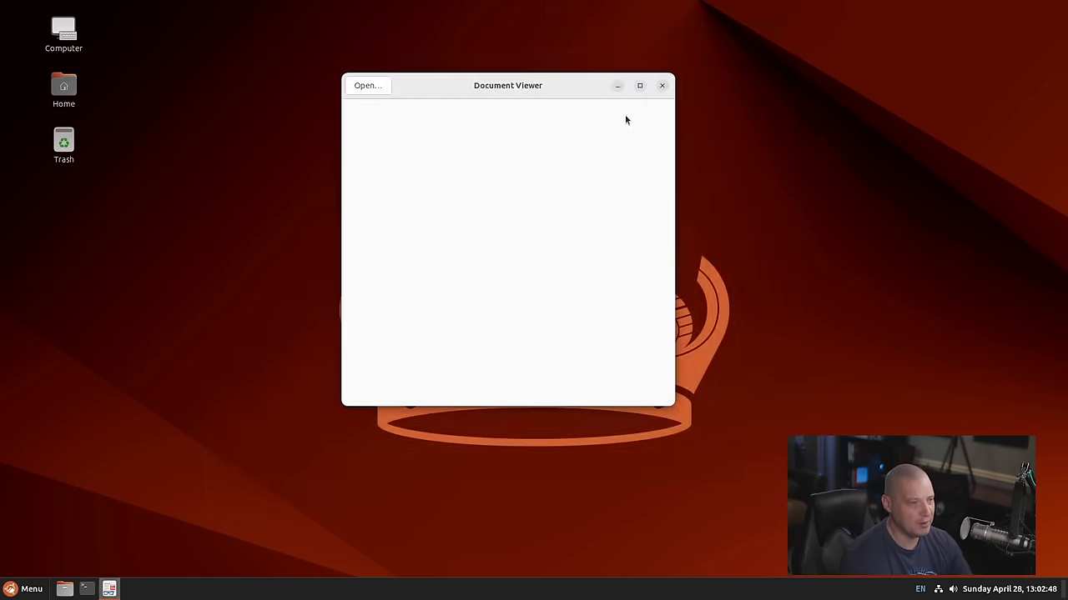
pyautogui.click(660, 86)
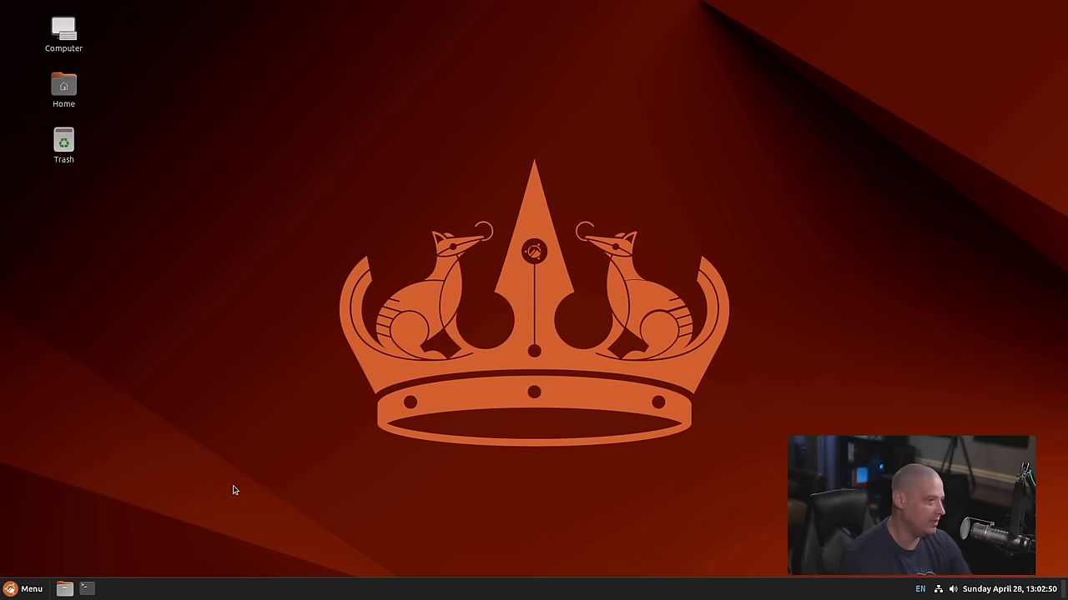
pyautogui.click(25, 589)
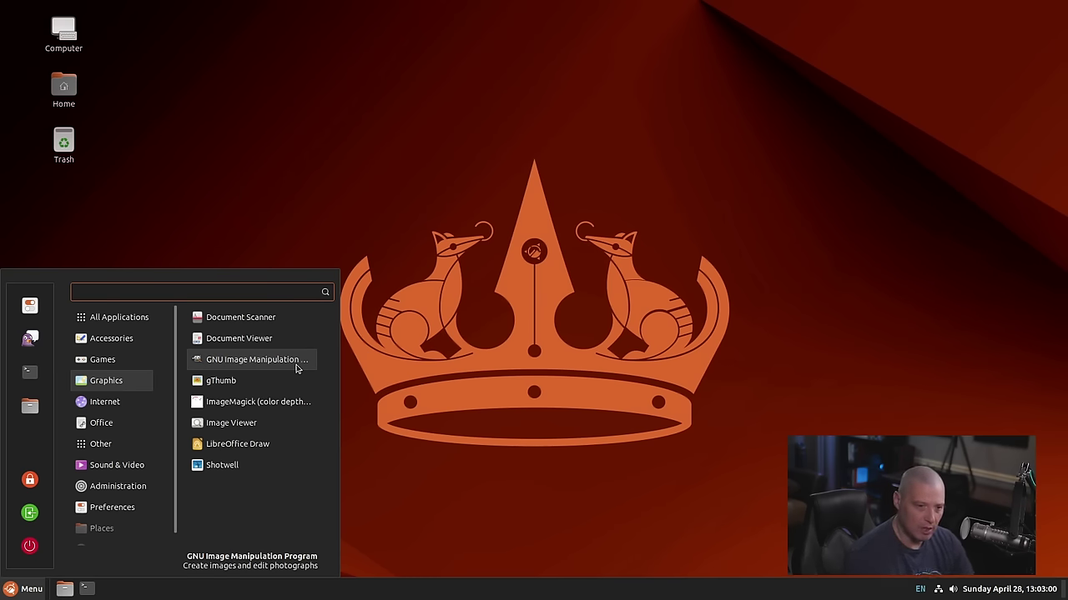
# Launch GIMP, confirm version 2.10.36 in Help > About, then close GIMP
pyautogui.click(296, 368)
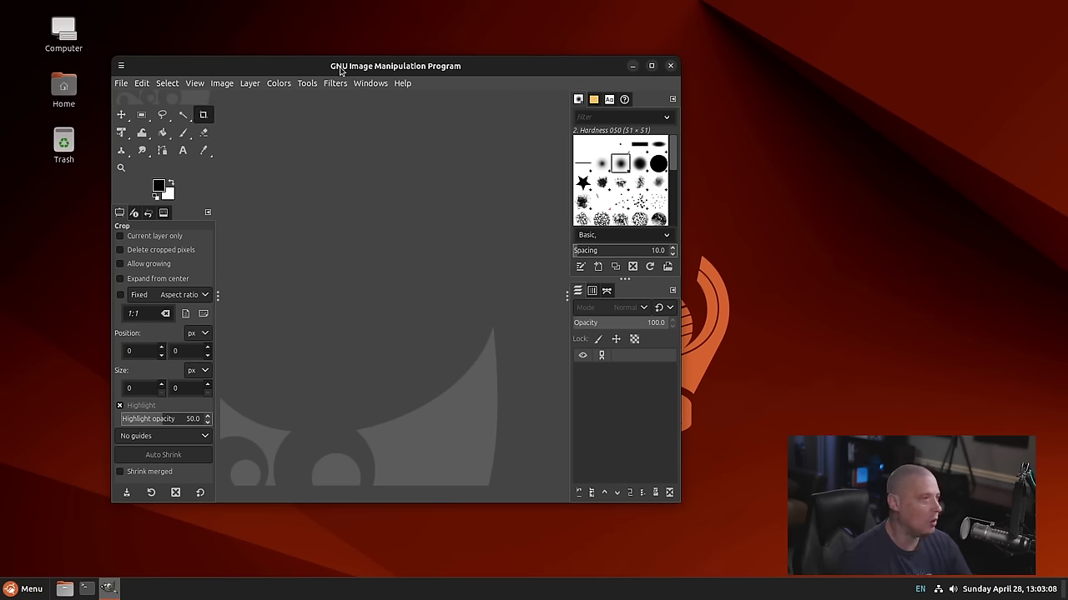
pyautogui.moveTo(339, 68); pyautogui.dragTo(419, 70)
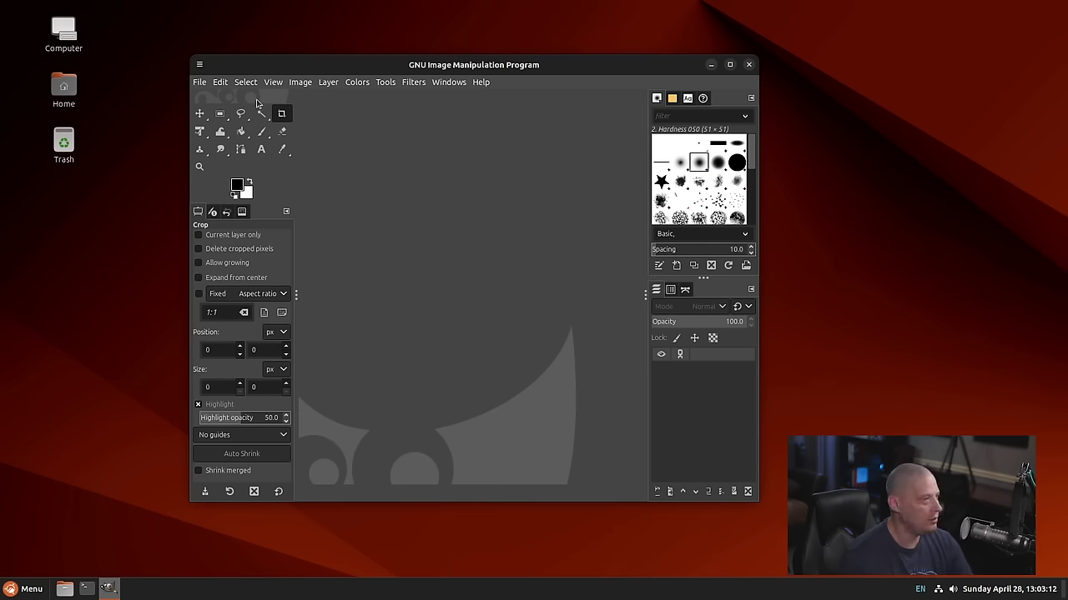
pyautogui.click(478, 85)
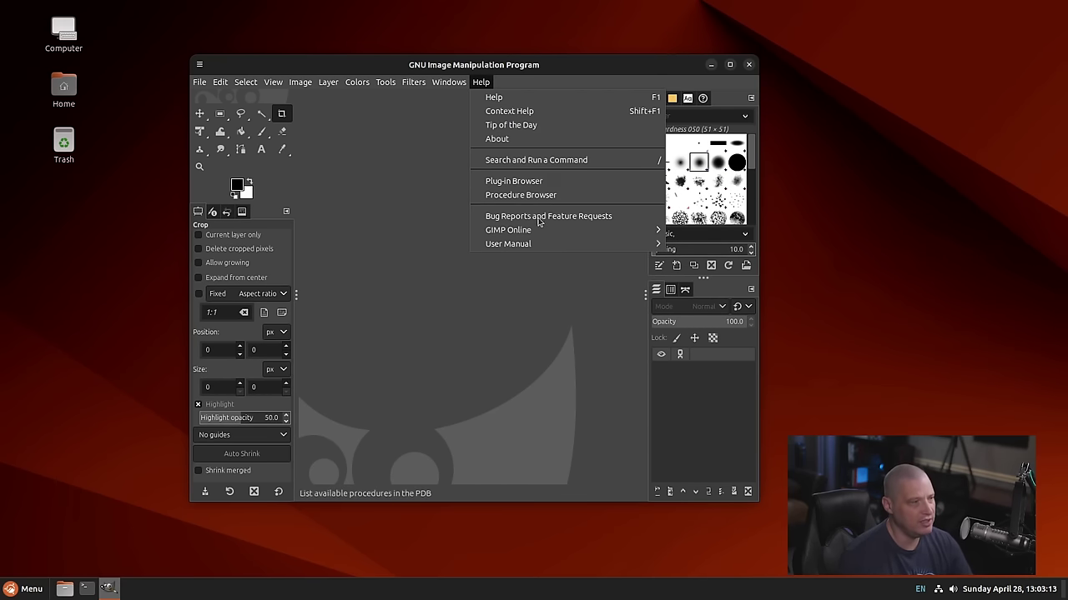
pyautogui.click(524, 142)
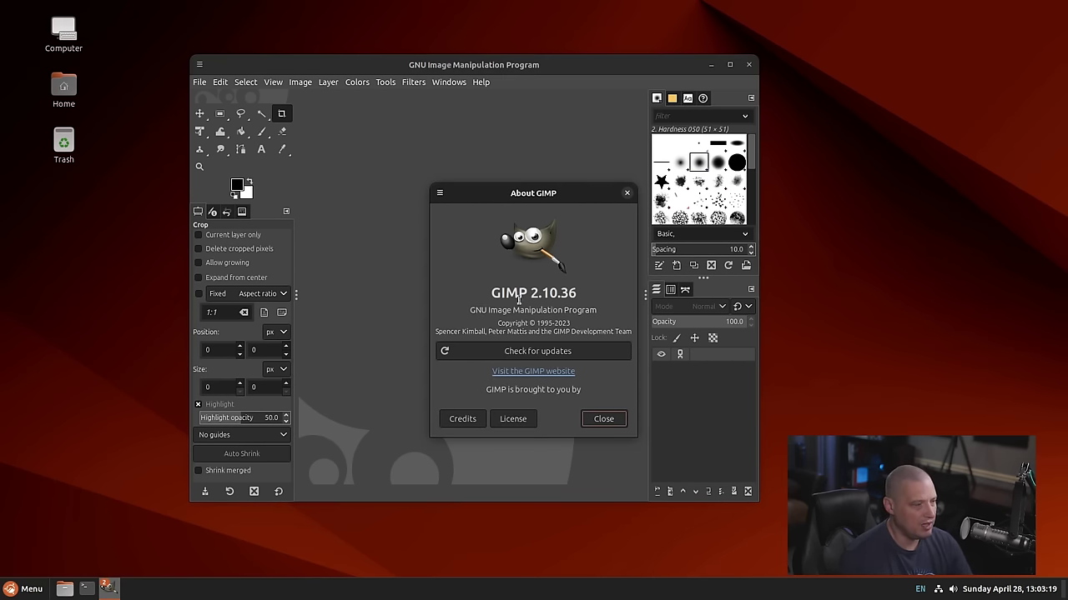
pyautogui.click(627, 192)
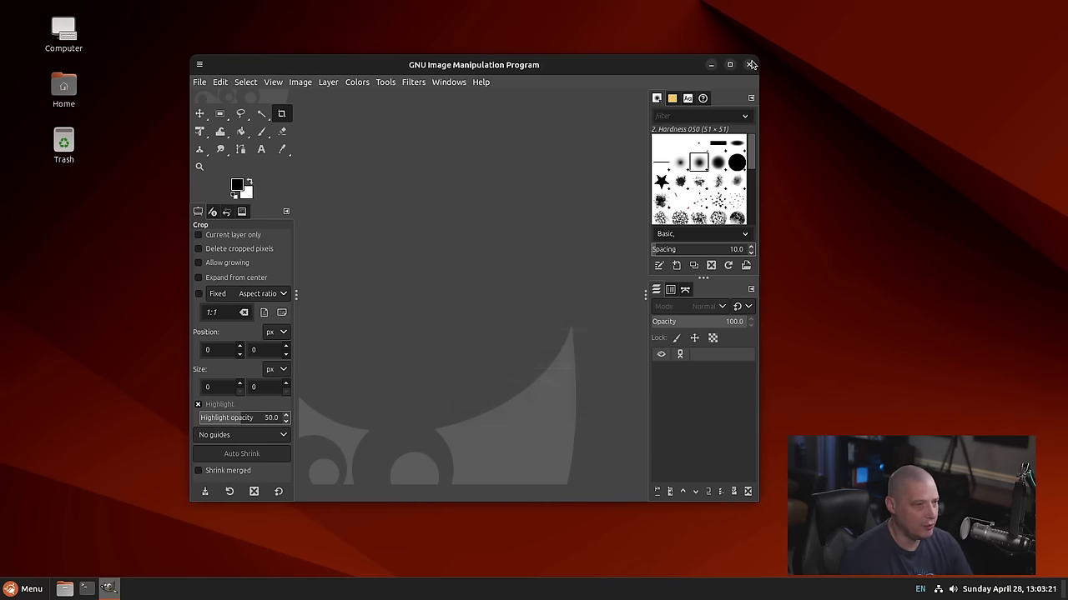
pyautogui.click(751, 64)
# Launch Image Viewer and check its About dialog showing version 45.3
pyautogui.click(25, 589)
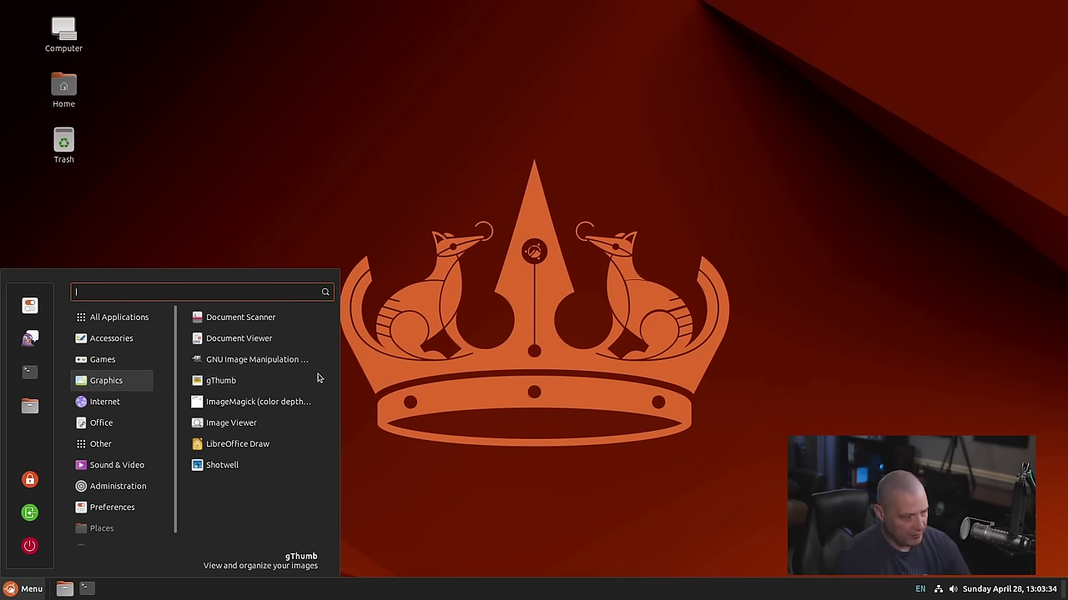
pyautogui.click(316, 428)
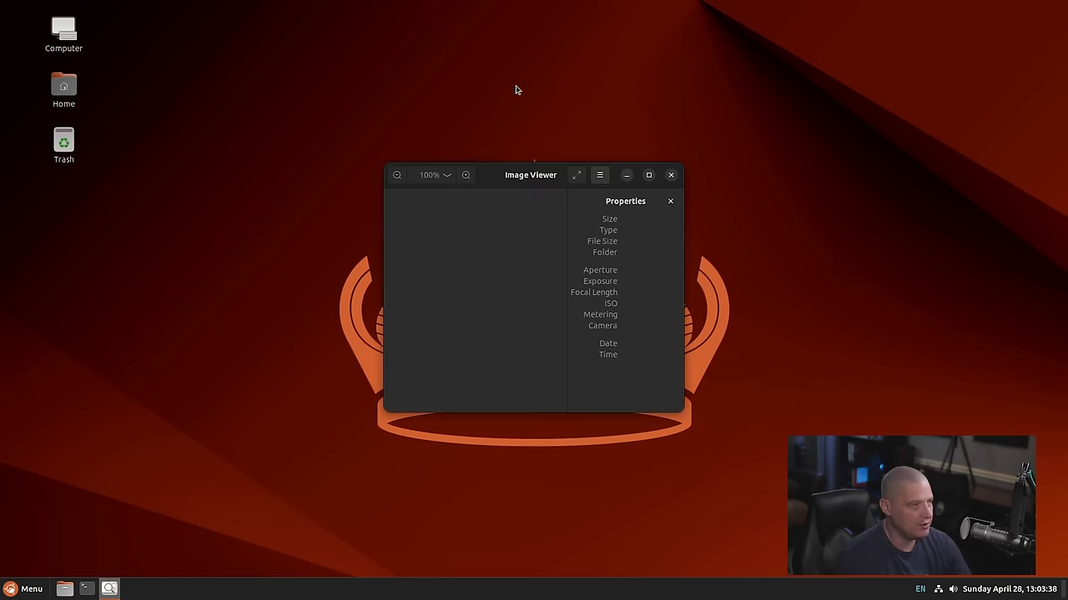
pyautogui.click(600, 175)
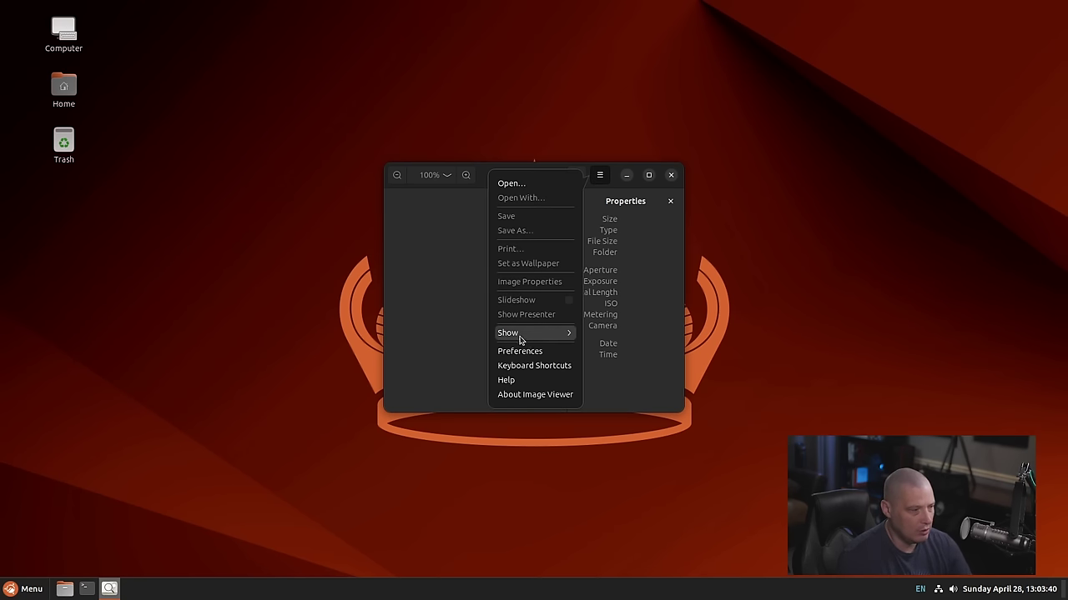
pyautogui.click(544, 394)
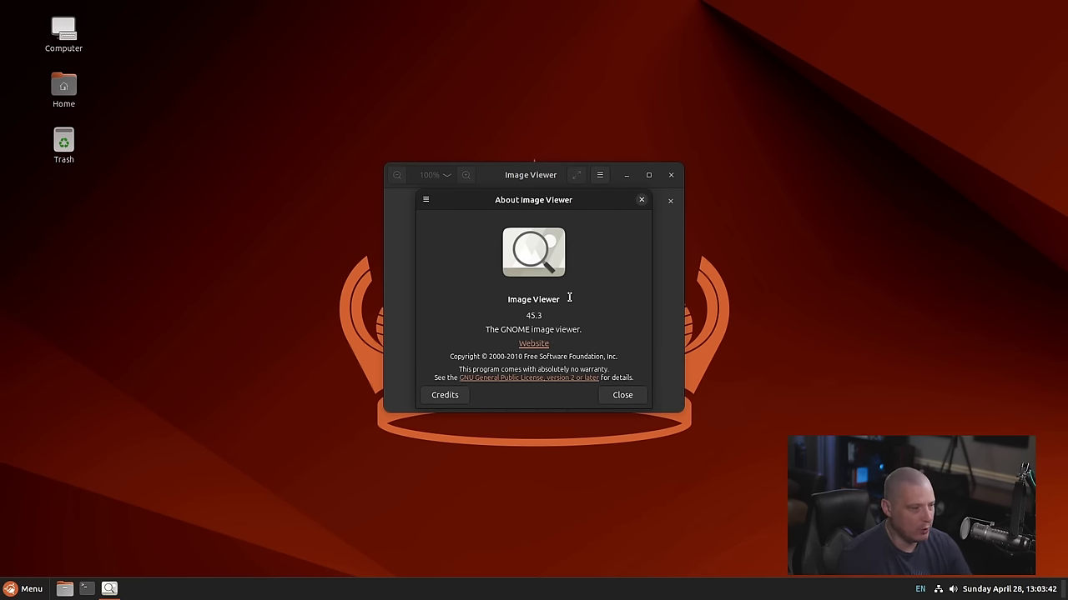
pyautogui.click(641, 200)
# Close Image Viewer and launch Firefox from the Internet category
pyautogui.click(672, 176)
pyautogui.click(25, 589)
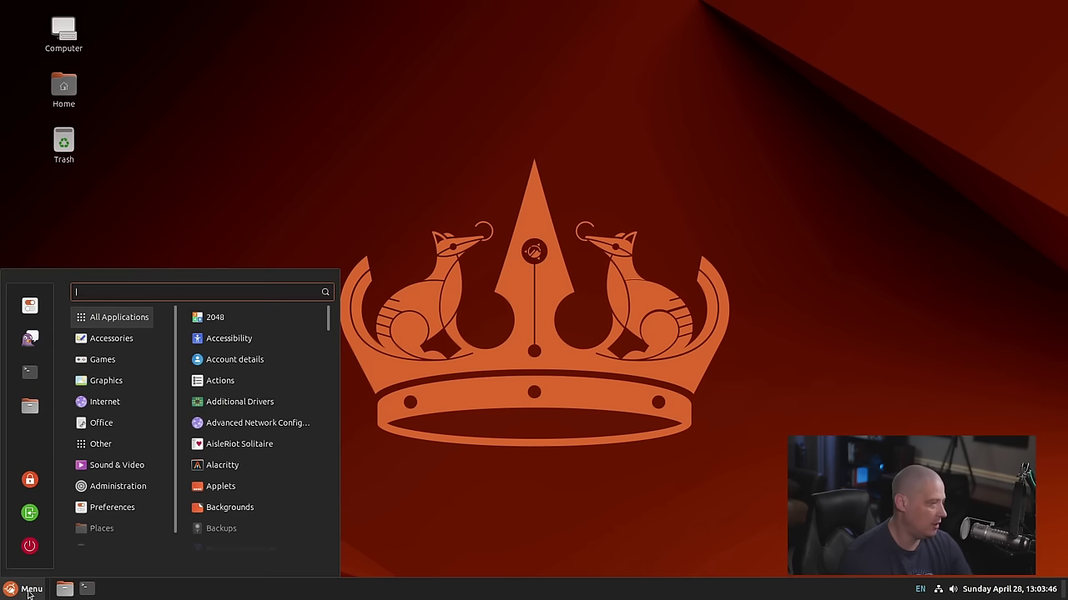
pyautogui.click(105, 401)
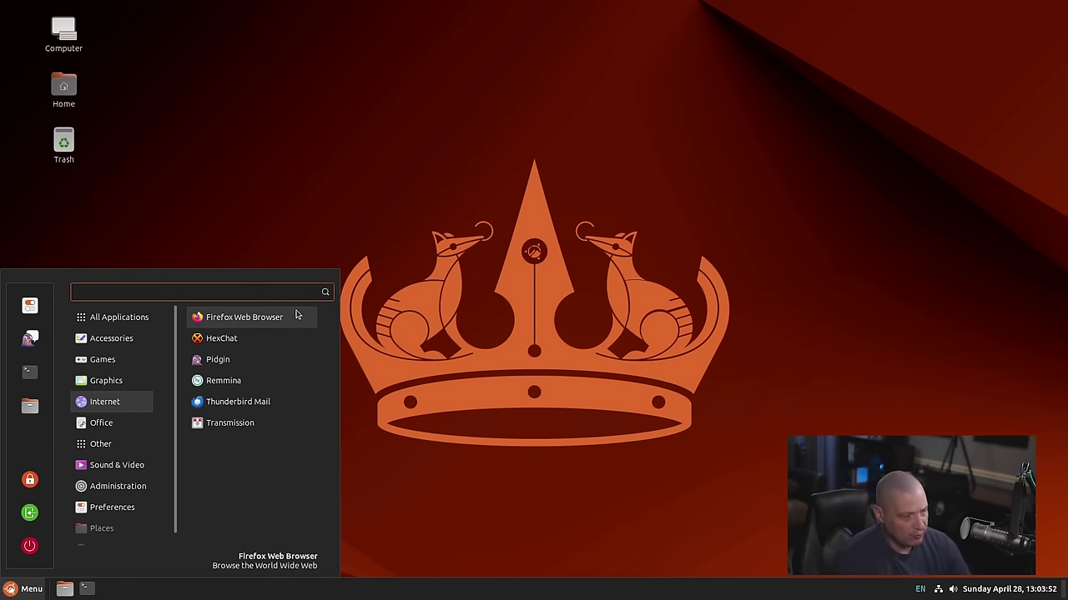
pyautogui.click(297, 319)
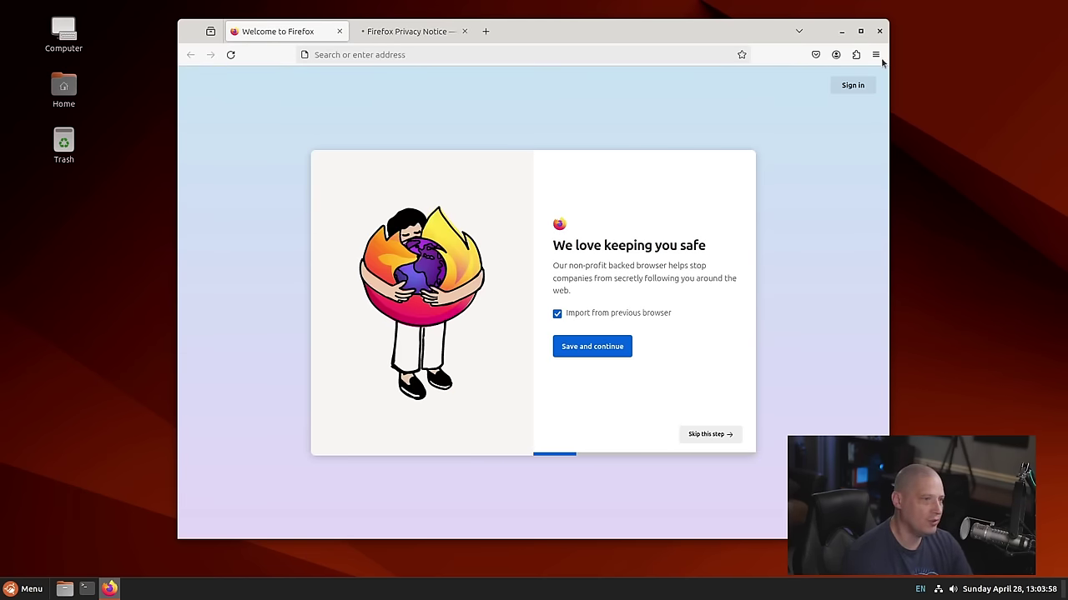
# Check Firefox version 125.0.2 (64-bit) in Help > About, close Firefox, and reopen the menu
pyautogui.click(875, 54)
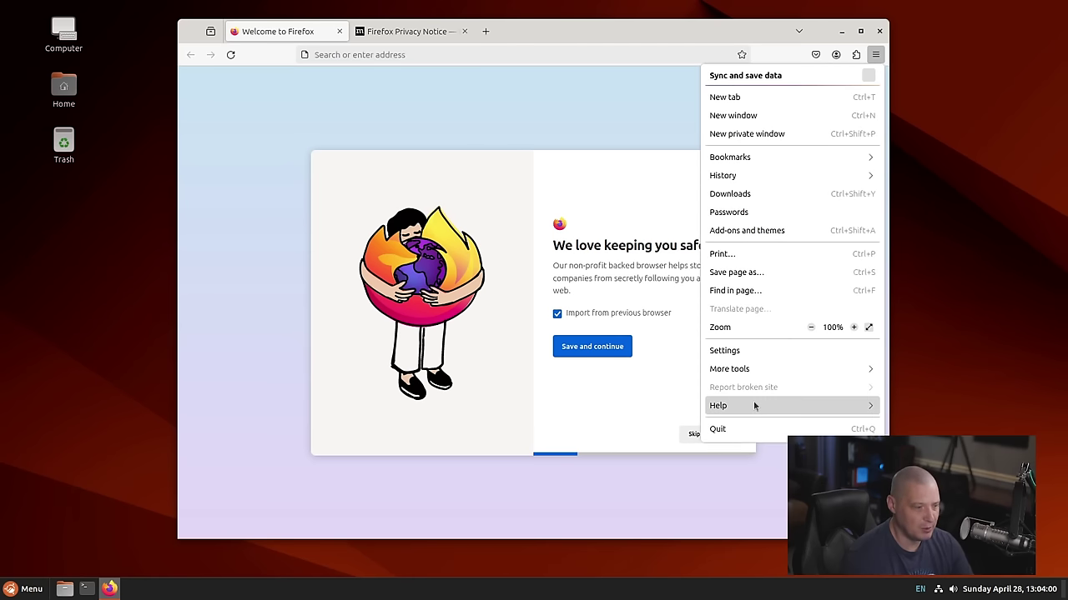
pyautogui.click(753, 401)
pyautogui.click(789, 210)
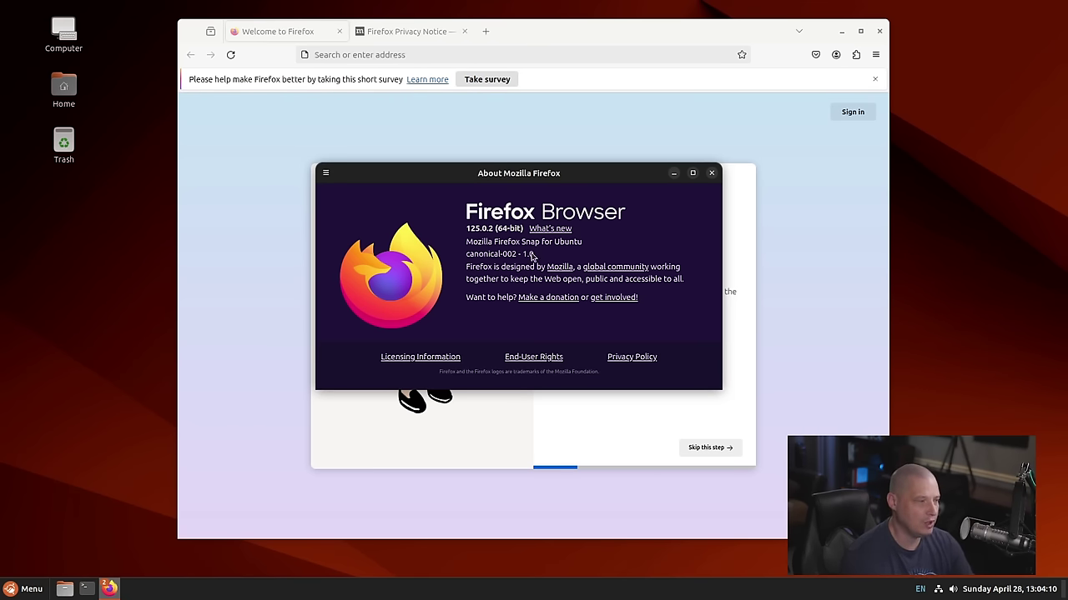
pyautogui.click(712, 173)
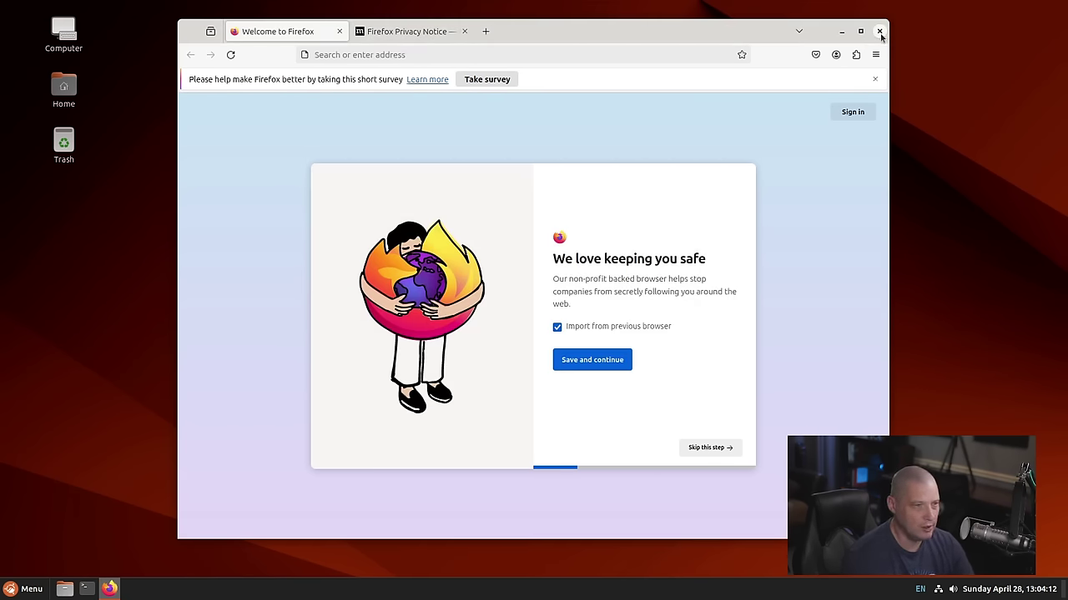
pyautogui.click(878, 30)
pyautogui.click(24, 589)
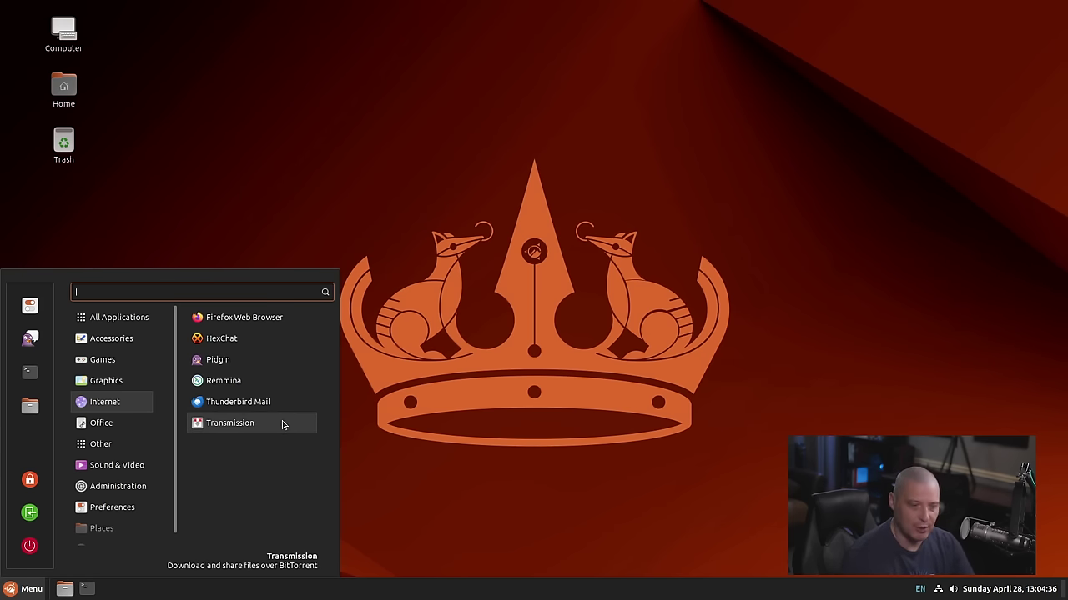
# Launch Transmission, accept its file-sharing disclaimer, centre the window, then close it
pyautogui.click(282, 424)
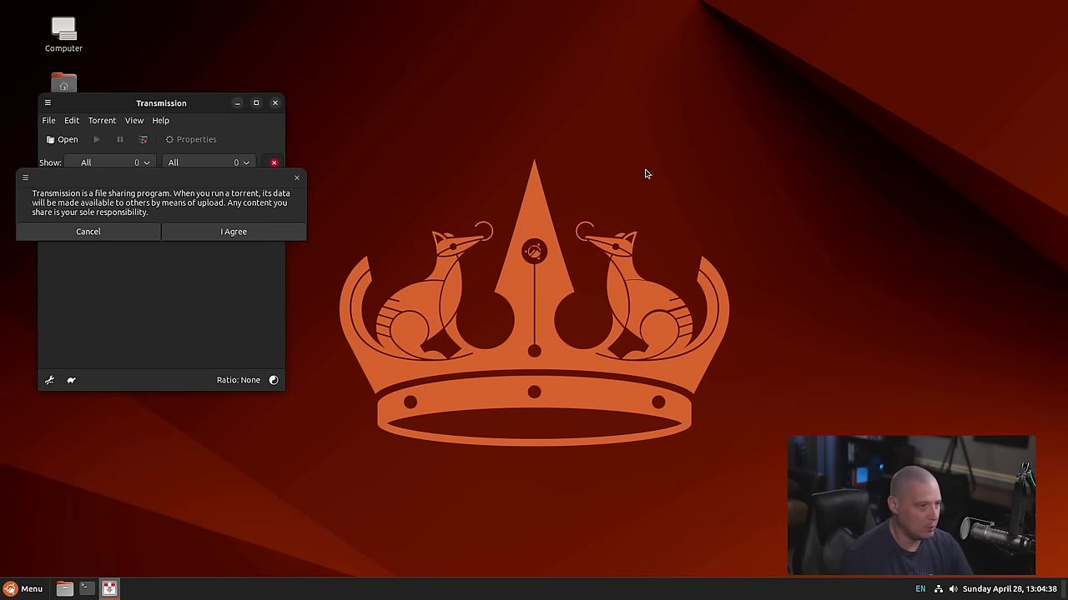
pyautogui.click(228, 234)
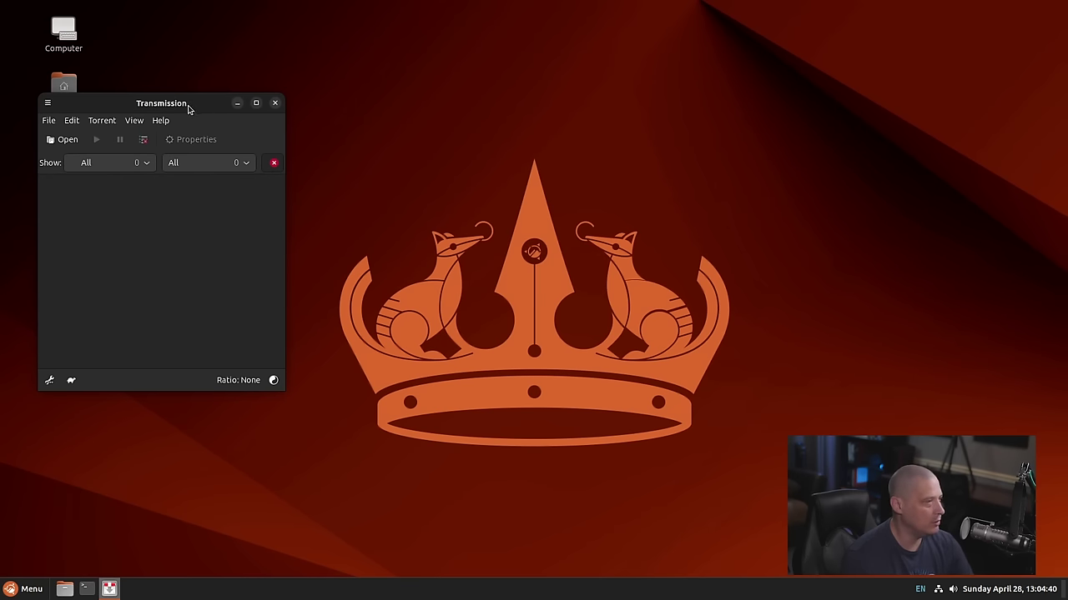
pyautogui.moveTo(190, 105); pyautogui.dragTo(593, 105)
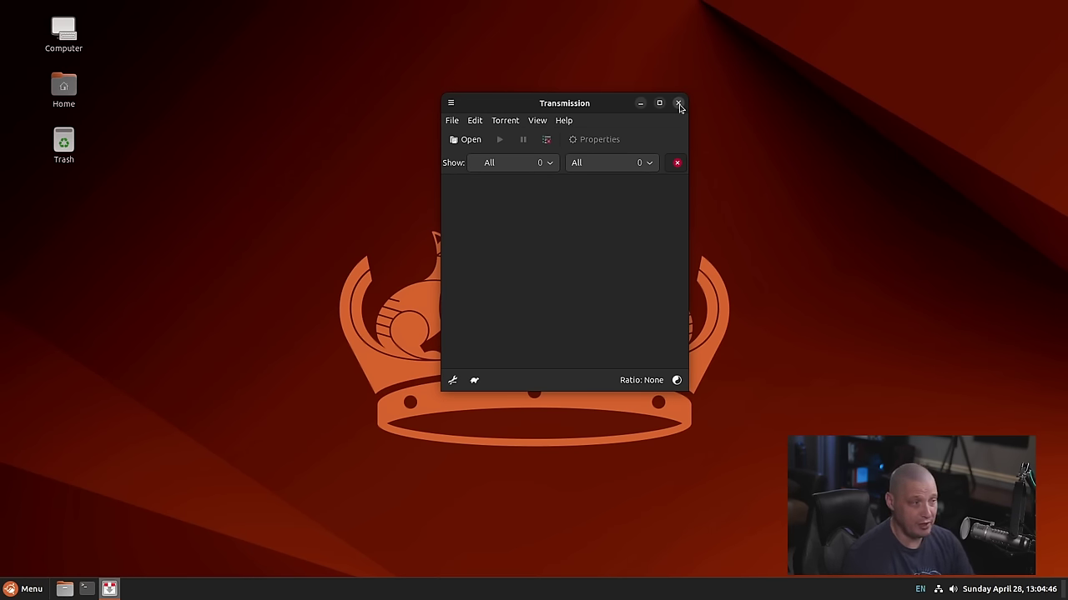
pyautogui.click(679, 104)
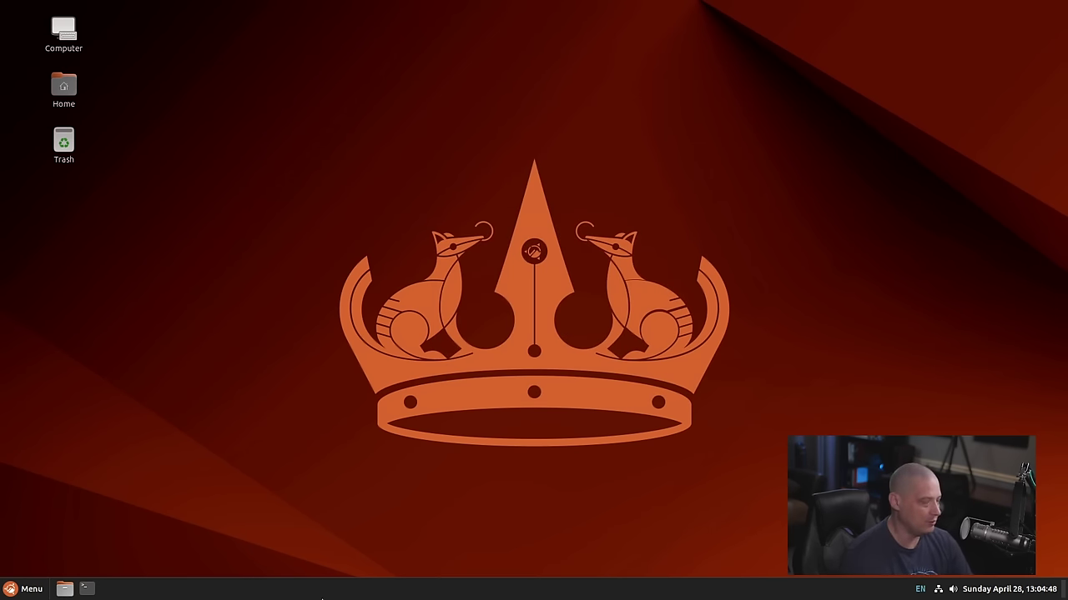
# Launch Rhythmbox from Sound & Video twice, ending at the cloud-init text console
pyautogui.press('super')
pyautogui.moveTo(126, 425)
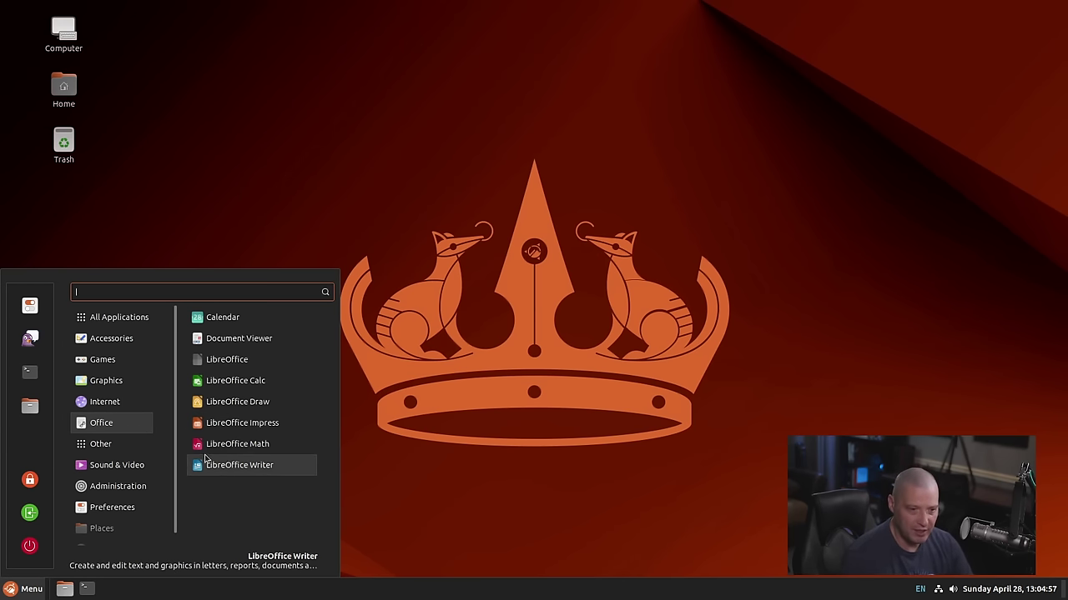
pyautogui.moveTo(129, 471)
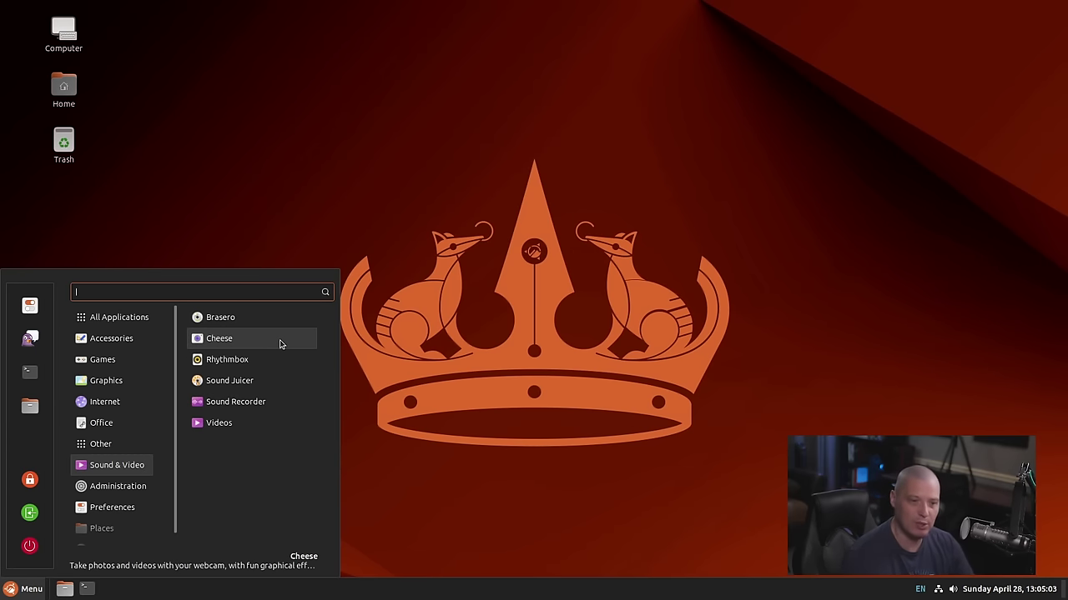
pyautogui.click(274, 364)
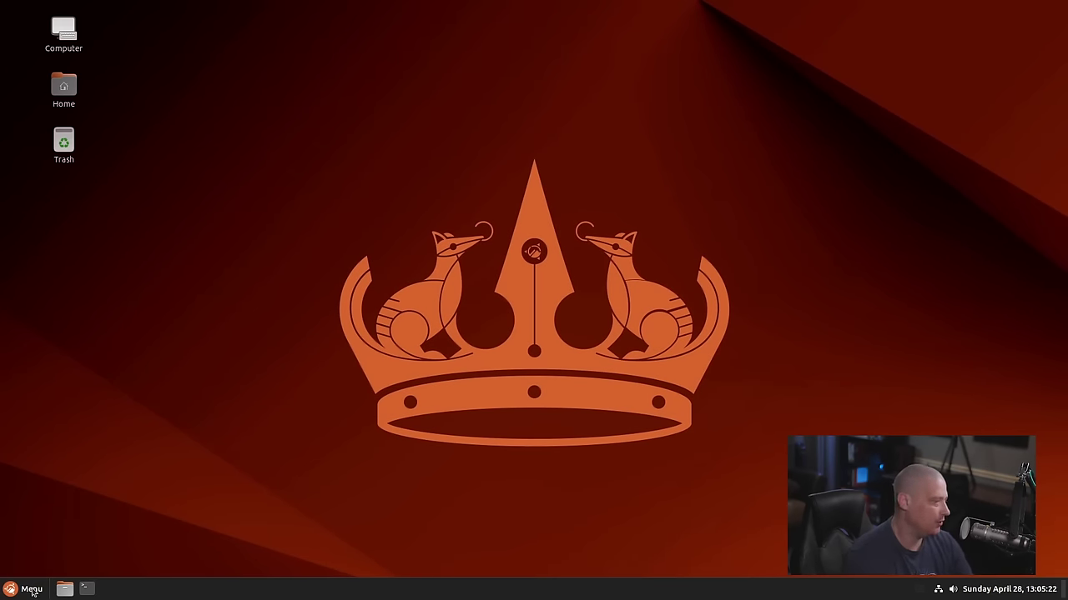
pyautogui.click(32, 589)
pyautogui.moveTo(116, 465)
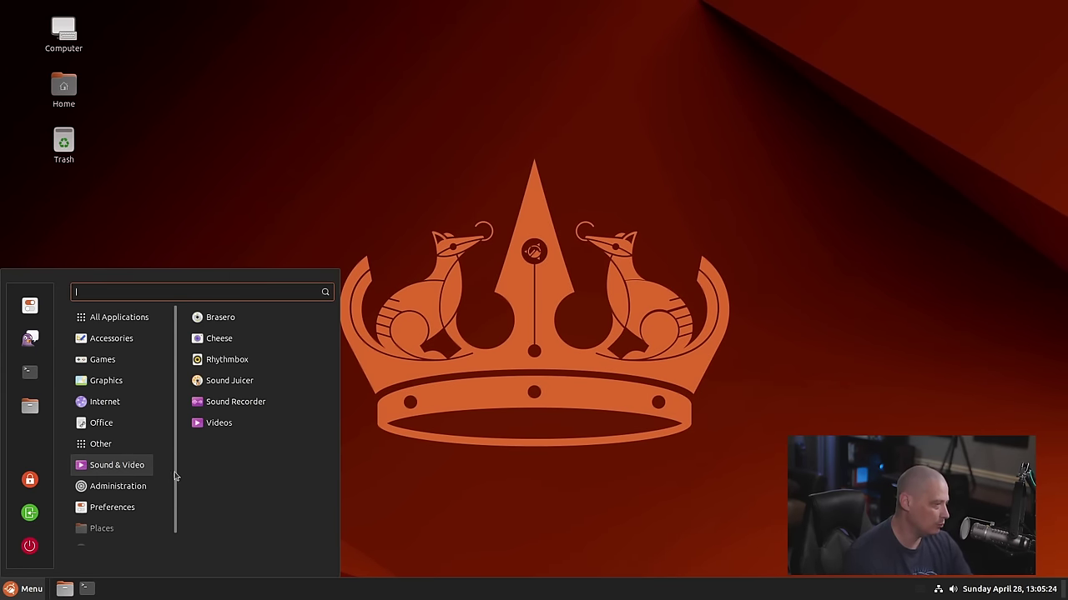
pyautogui.click(250, 368)
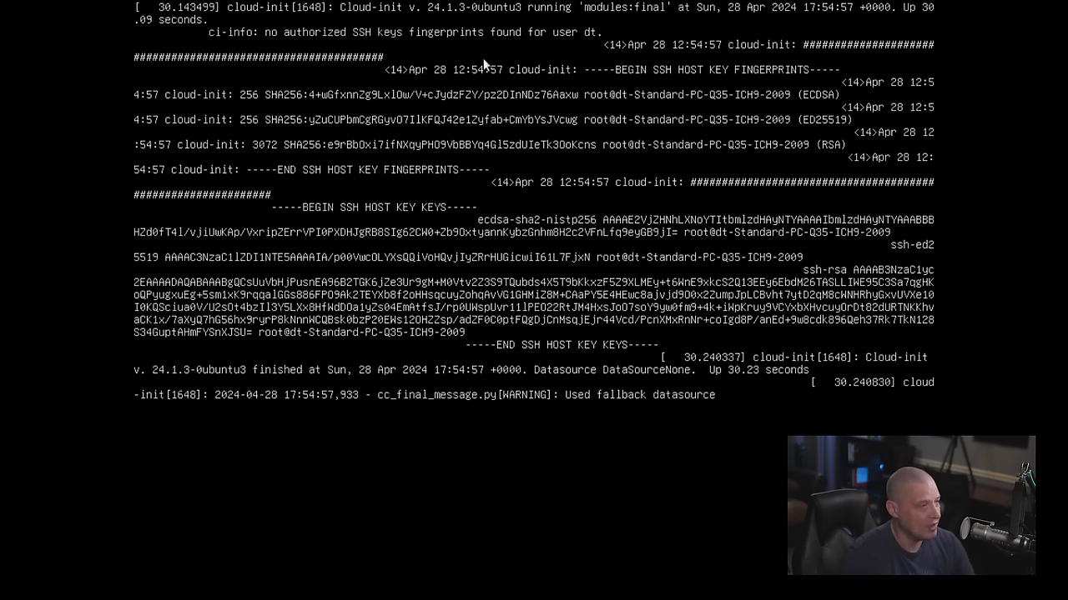
# Exit the VM console's full-screen mode to reveal the virtual machine manager
pyautogui.click(522, 8)
# Force off the ubuntu-cinnamon-2404 guest and confirm the power-off
pyautogui.click(647, 28)
pyautogui.moveTo(596, 28)
pyautogui.moveTo(622, 74)
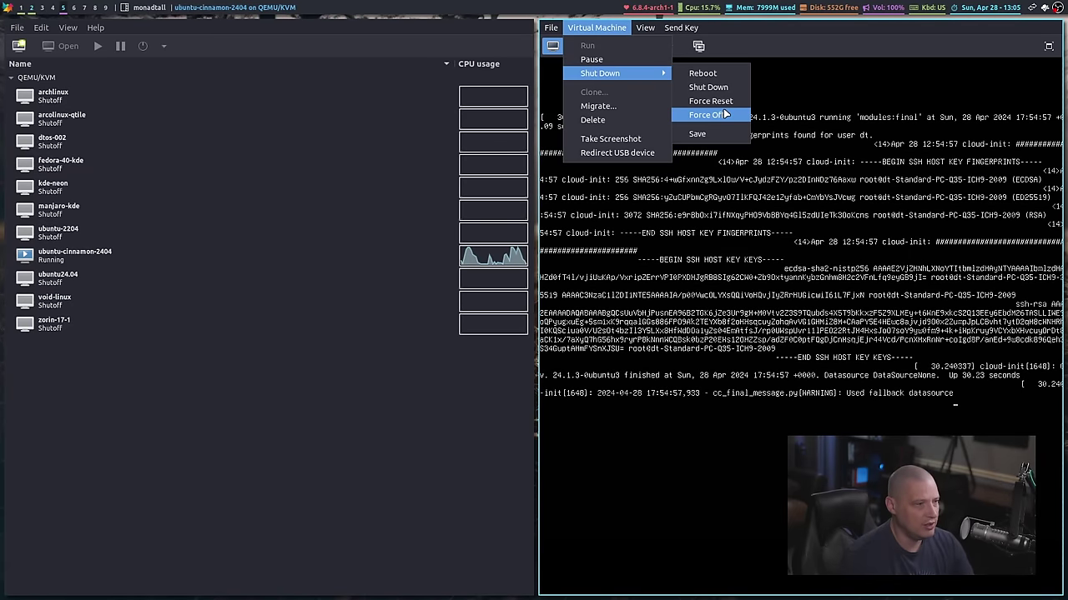
pyautogui.click(708, 115)
pyautogui.click(856, 354)
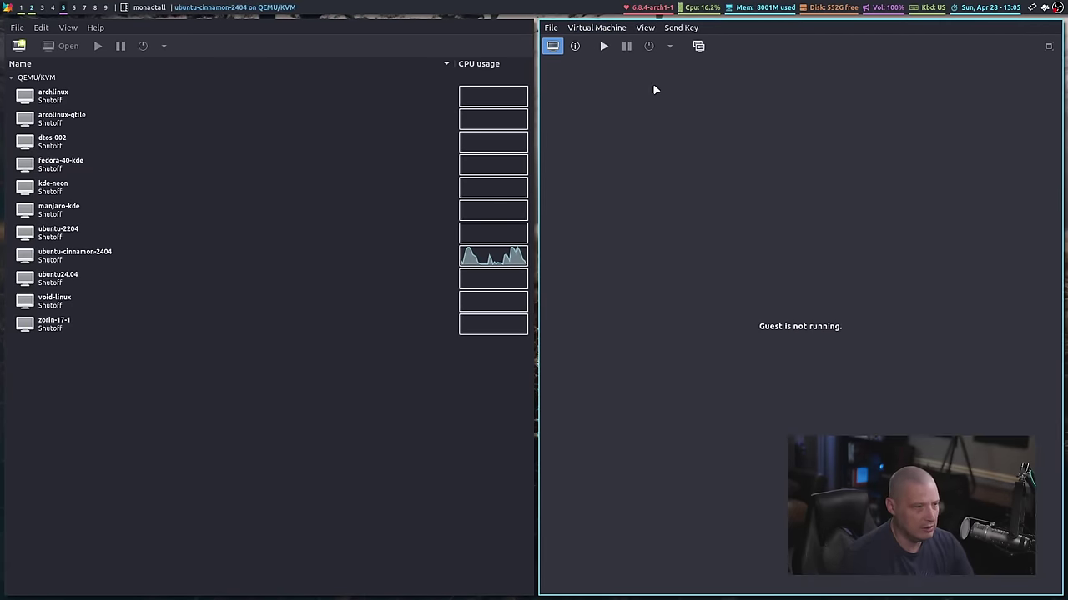
# Run the guest again from the Virtual Machine menu
pyautogui.click(646, 29)
pyautogui.moveTo(621, 29)
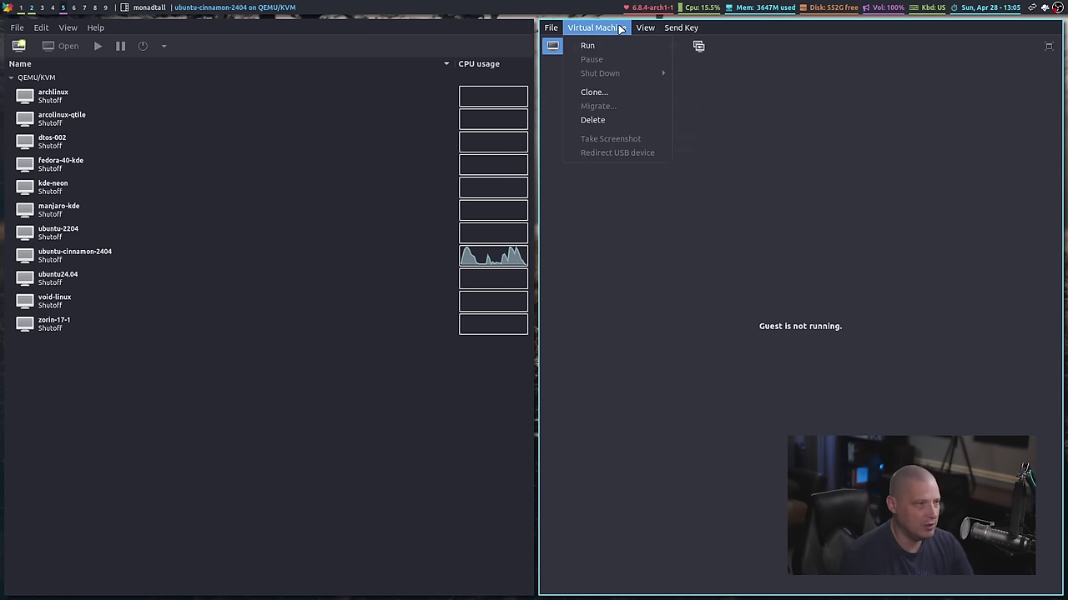
pyautogui.click(589, 46)
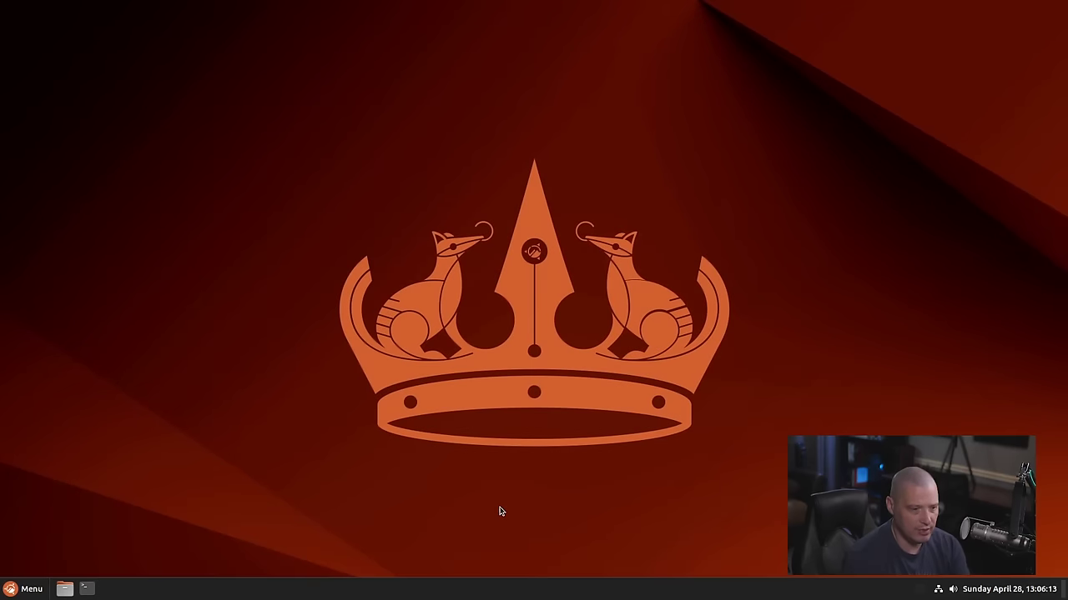
# Browse the menu to the Administration category listing Alacritty, GDebi, Logs and Synaptic
pyautogui.click(25, 589)
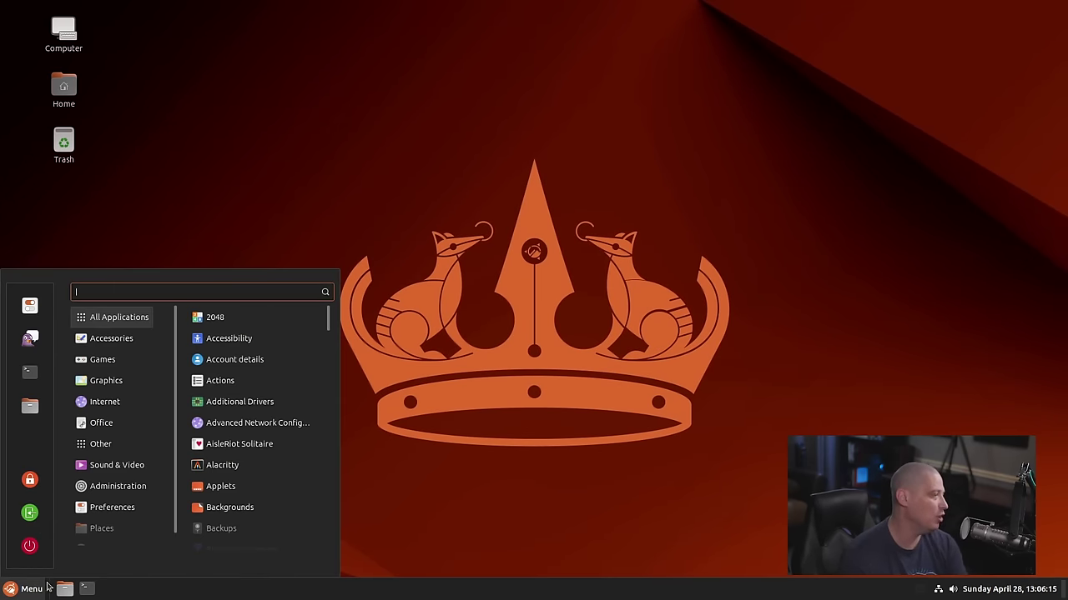
pyautogui.moveTo(141, 462)
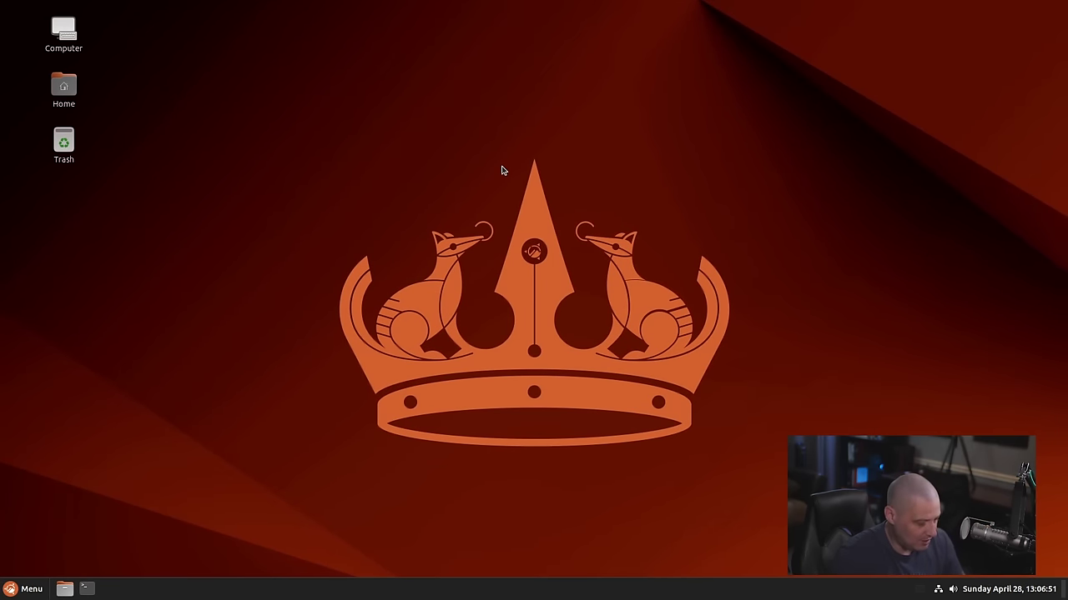
pyautogui.click(25, 589)
pyautogui.moveTo(92, 463)
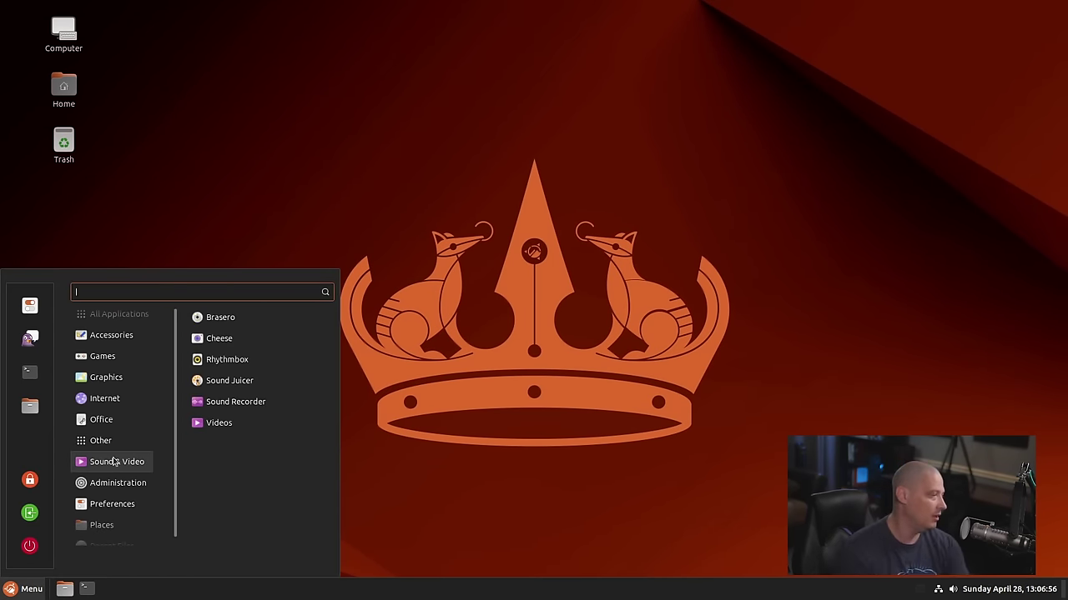
pyautogui.moveTo(133, 484)
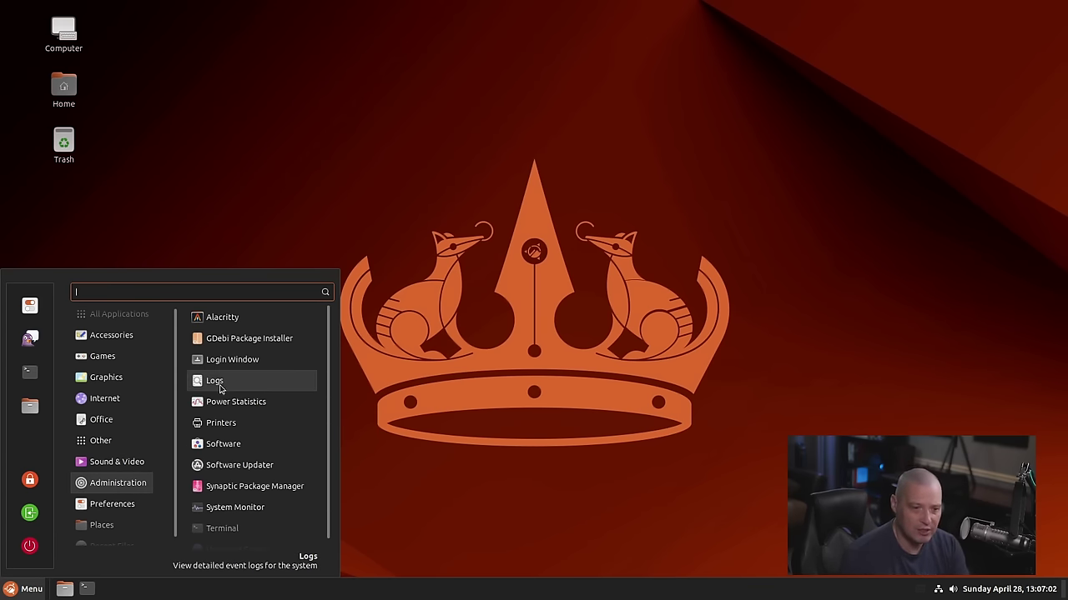
# Open Alacritty maximized with enlarged terminal text
pyautogui.click(248, 322)
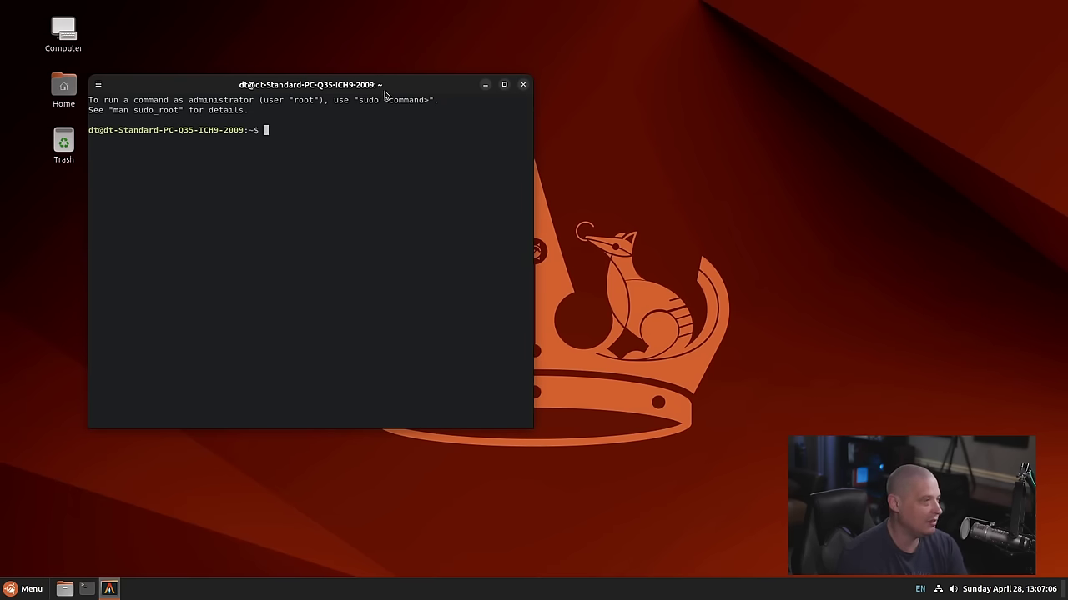
pyautogui.moveTo(387, 86); pyautogui.dragTo(463, 93)
pyautogui.doubleClick(463, 92)
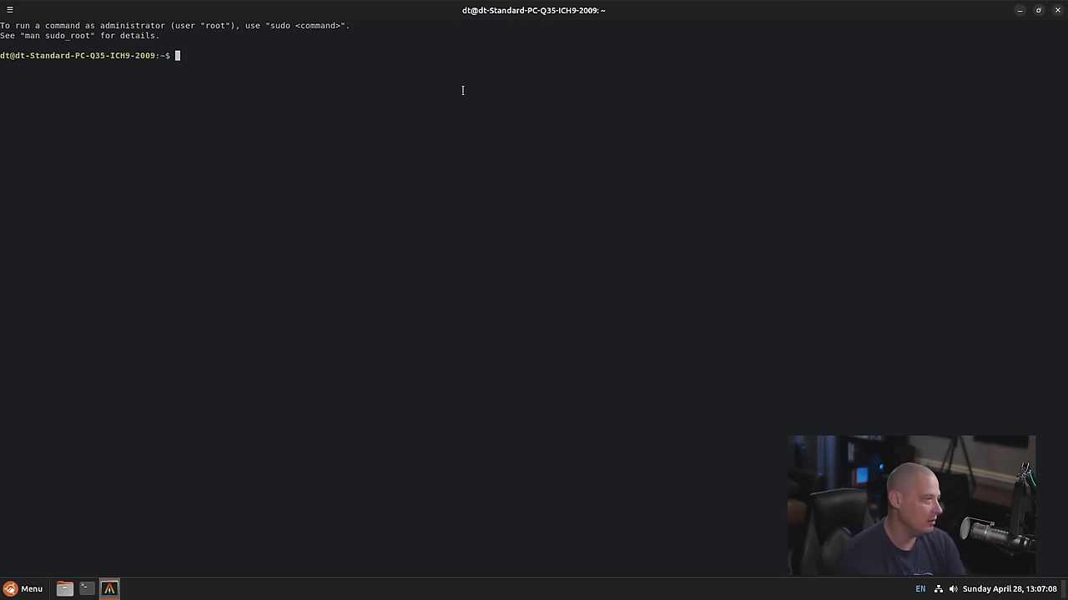
pyautogui.write('+++')
pyautogui.hotkey('ctrl', '+')
pyautogui.hotkey('ctrl', '+')
pyautogui.hotkey('ctrl', '+')
pyautogui.hotkey('ctrl', '+')
pyautogui.hotkey('ctrl', '+')
pyautogui.press('BackSpace')
pyautogui.press('BackSpace')
pyautogui.press('BackSpace')
# Show kernel 6.8.0-31-generic, list installed apt packages, and count them (2035)
pyautogui.write('uname -r')
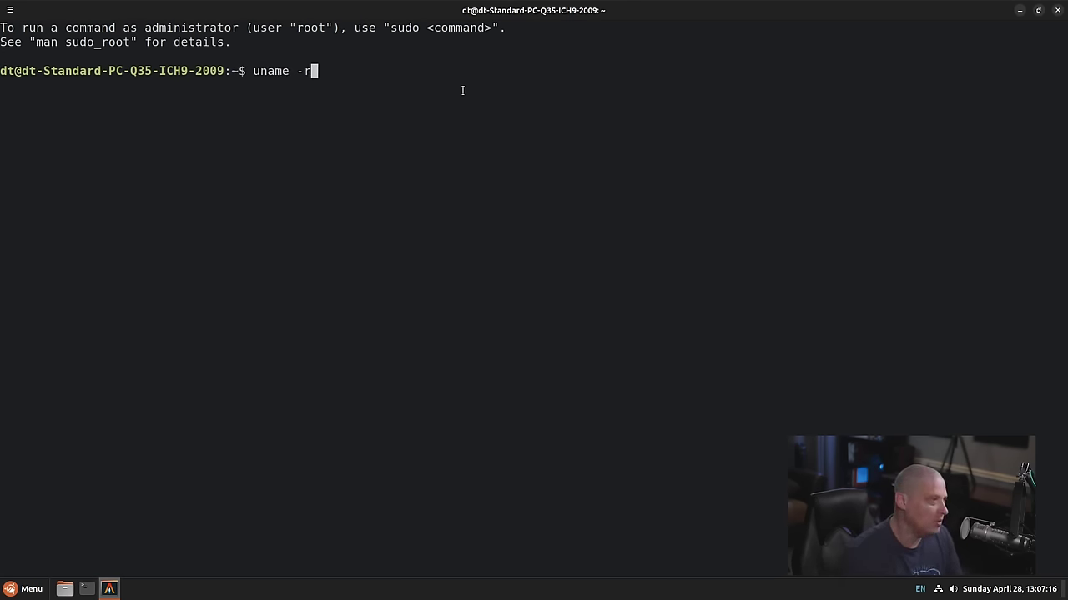
pyautogui.press('Return')
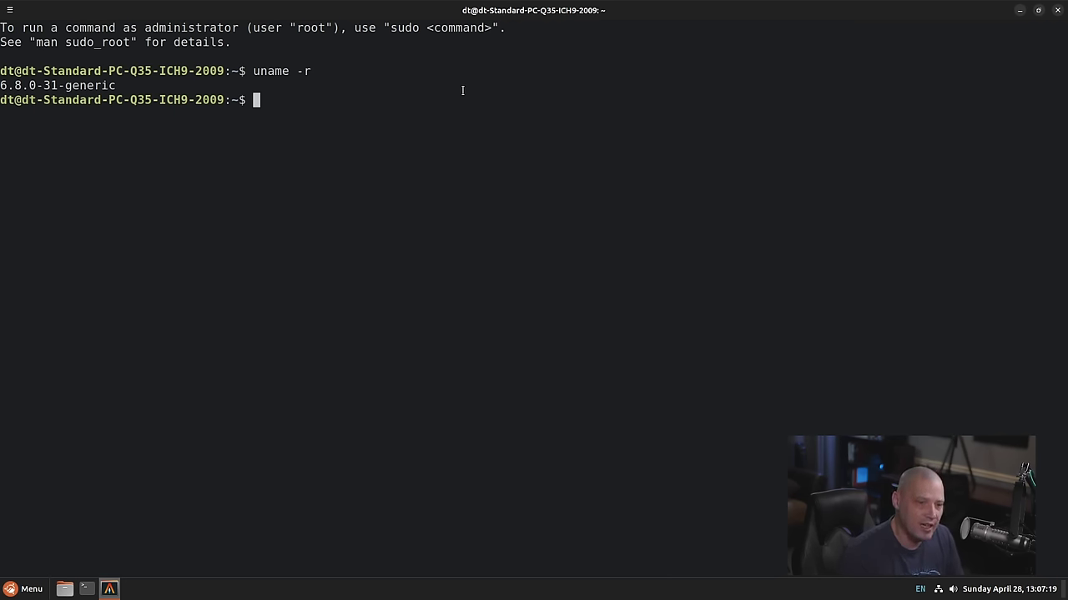
pyautogui.write('apt ')
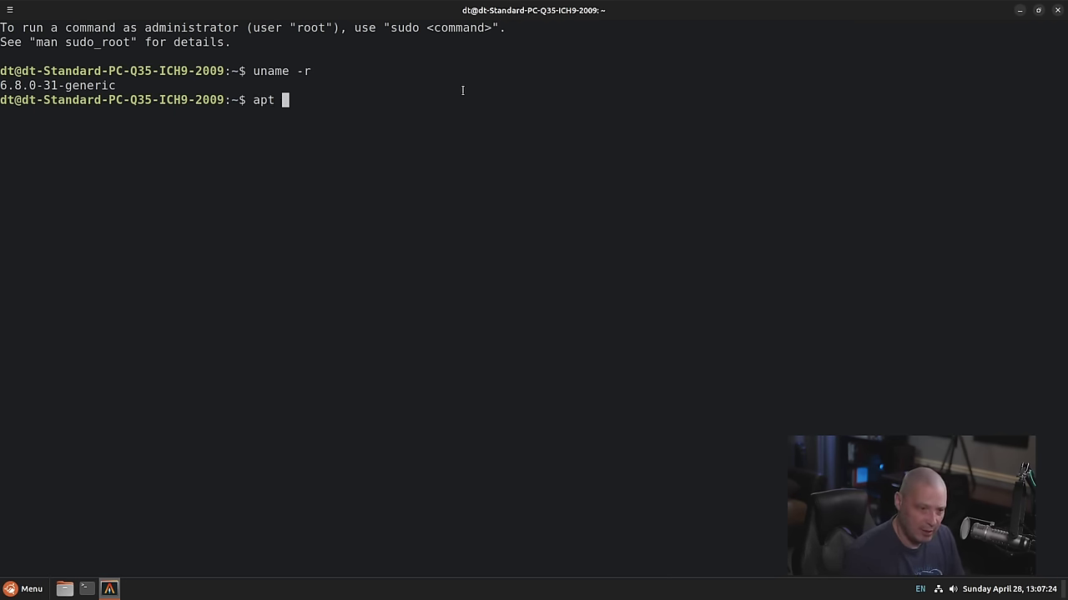
pyautogui.write('list --installed')
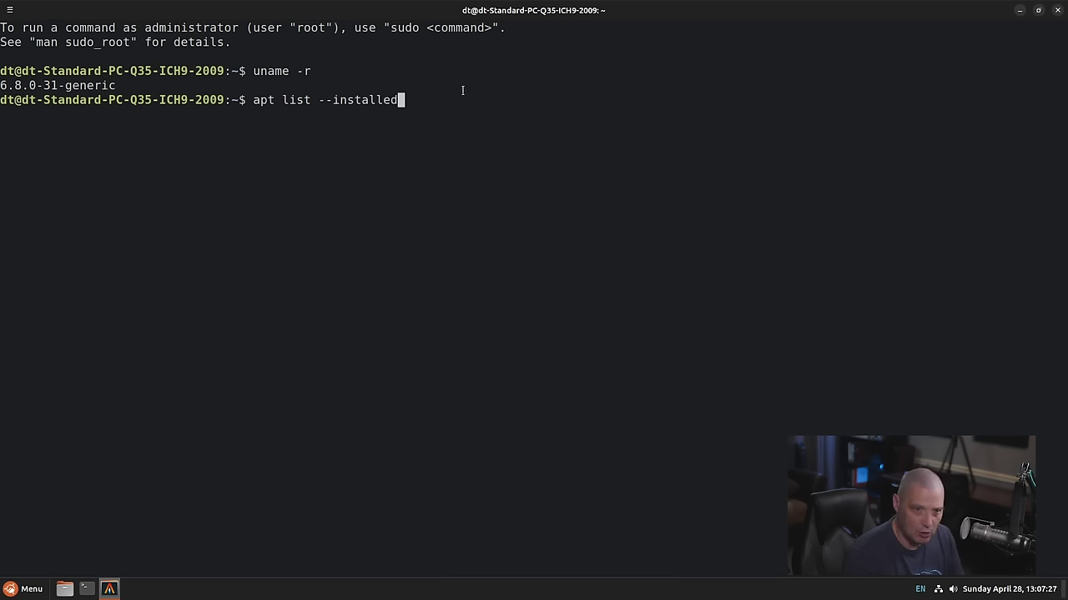
pyautogui.press('Return')
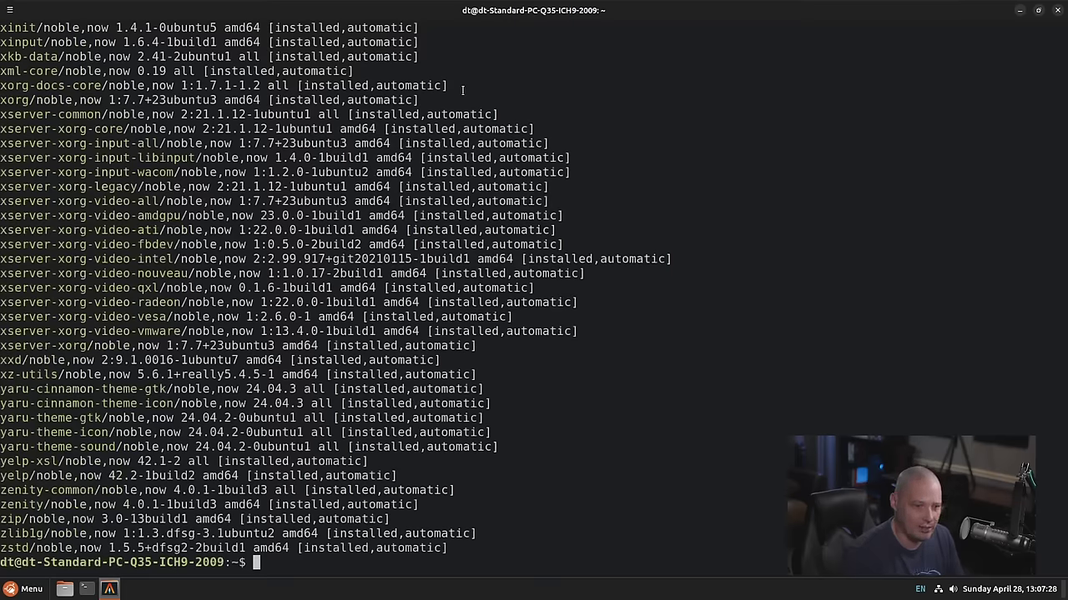
pyautogui.press('Up')
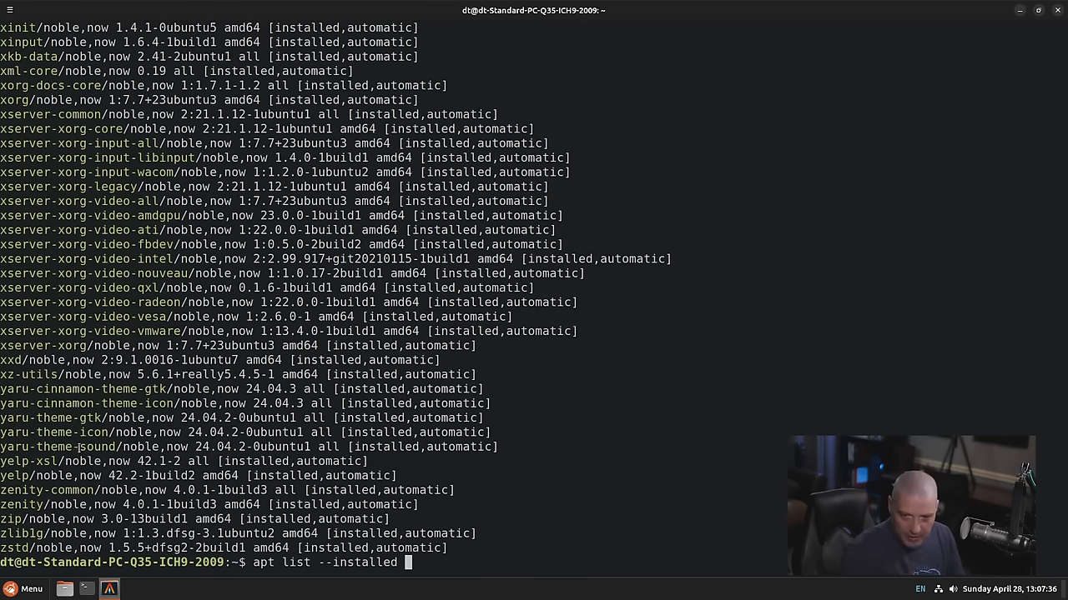
pyautogui.write('| ')
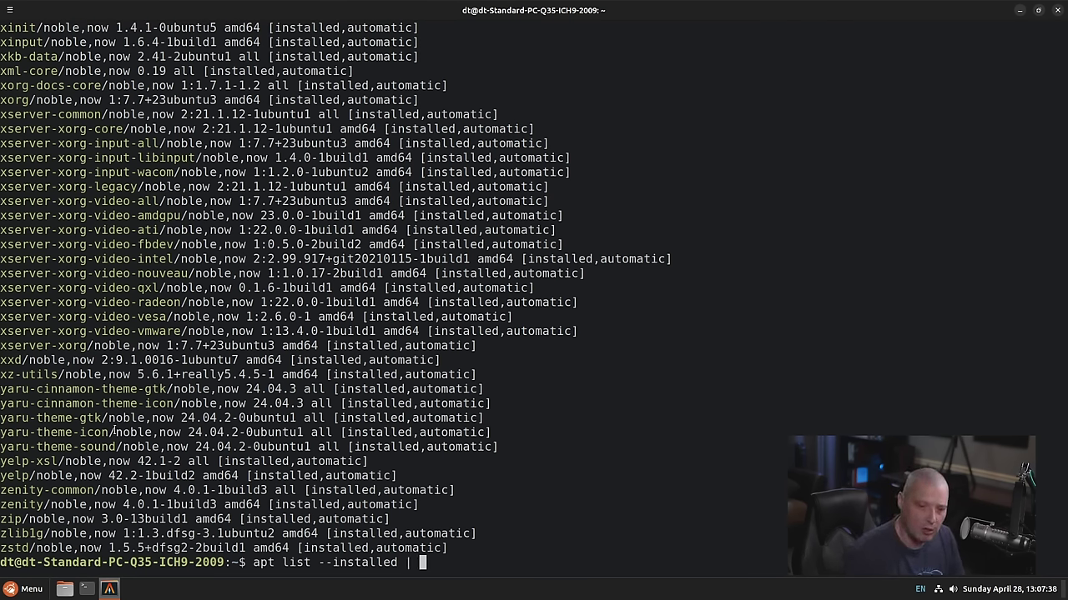
pyautogui.write('wc ')
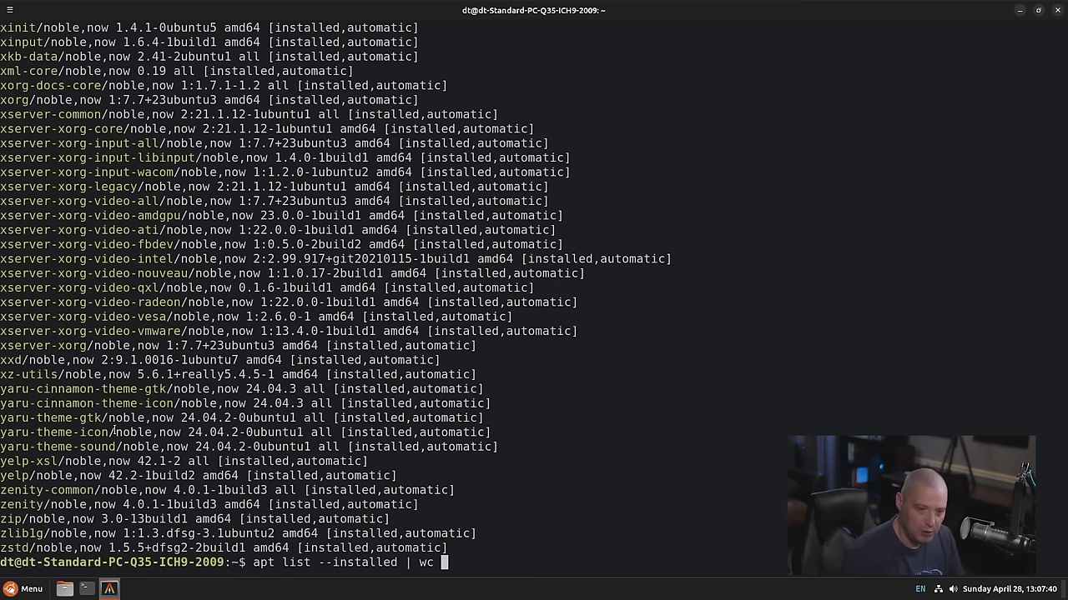
pyautogui.write('-l')
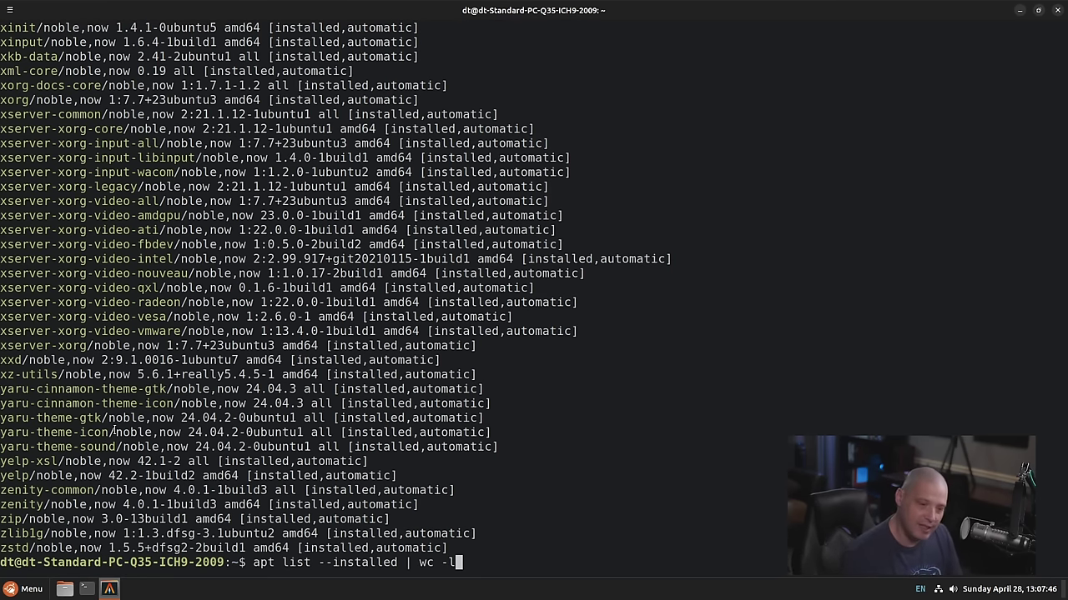
pyautogui.press('Return')
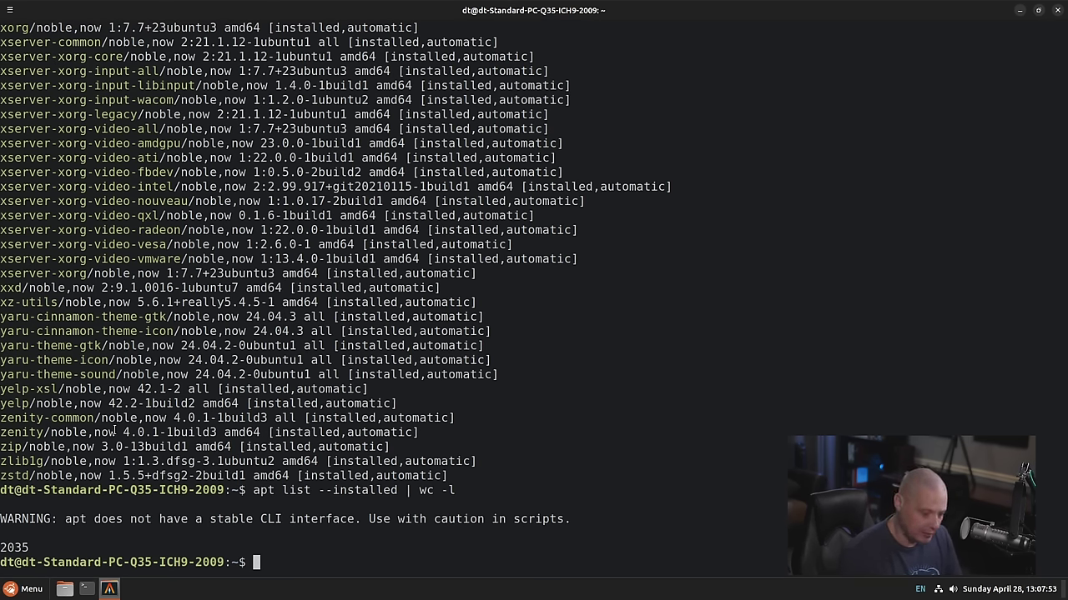
# List the seven installed snaps, then confirm htop and vim are not installed
pyautogui.write('snap list')
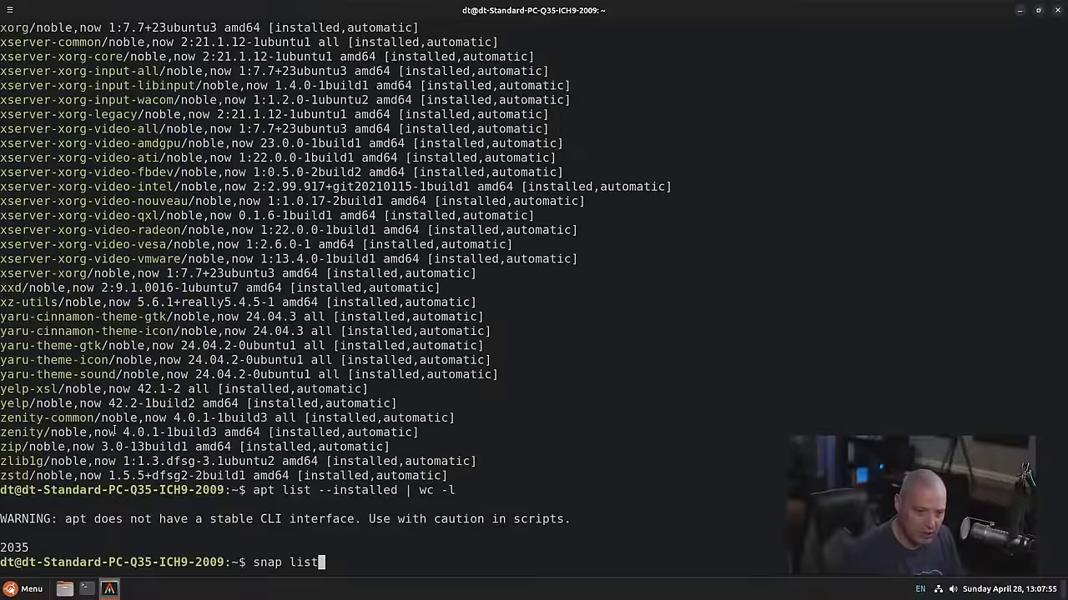
pyautogui.press('Return')
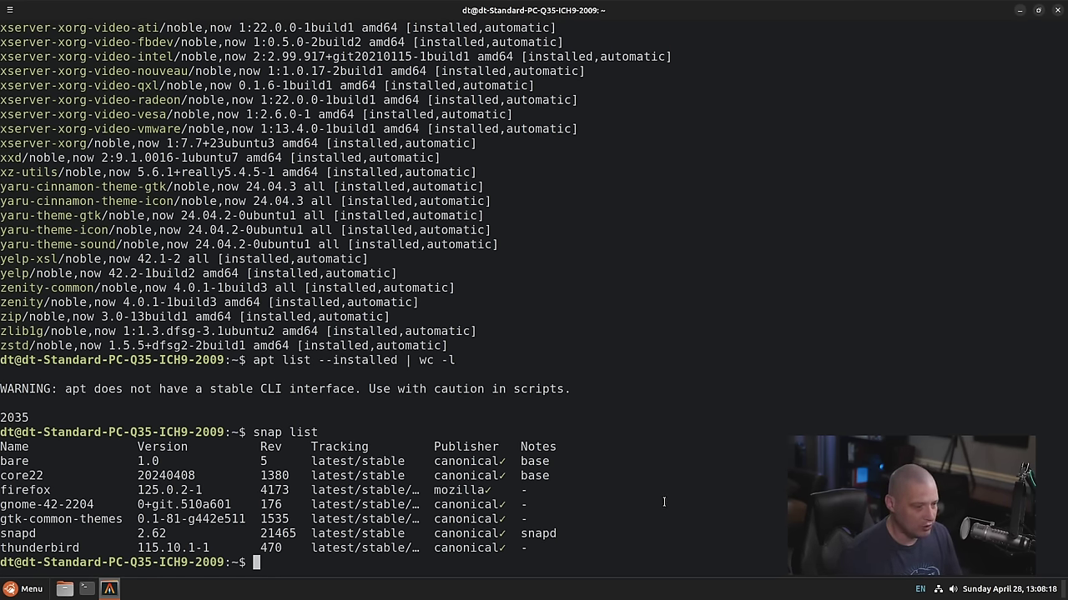
pyautogui.write('dh')
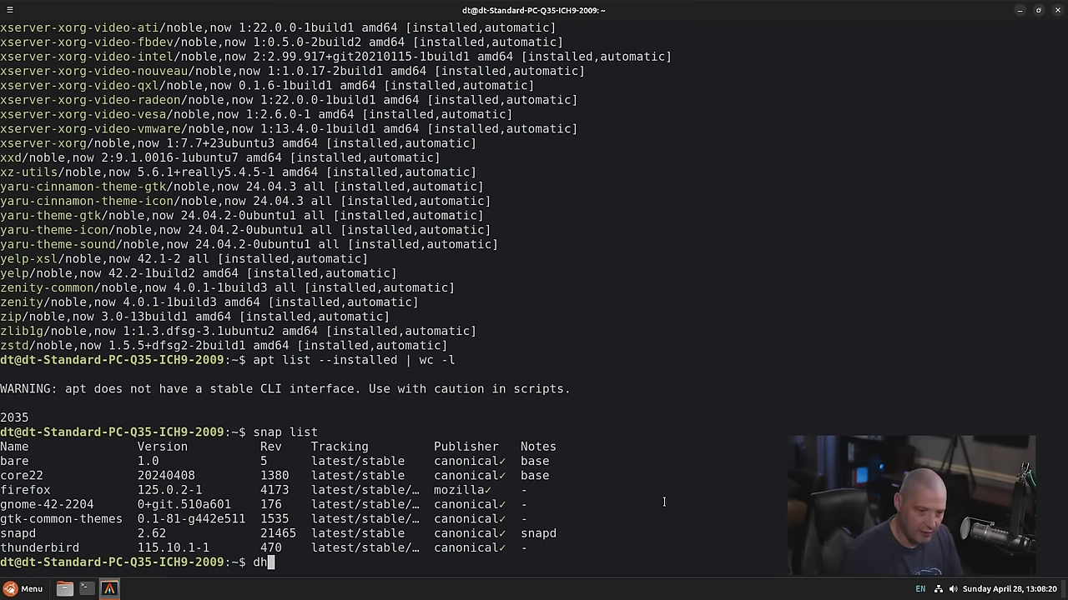
pyautogui.press('BackSpace')
pyautogui.press('BackSpace')
pyautogui.write('htop')
pyautogui.press('Return')
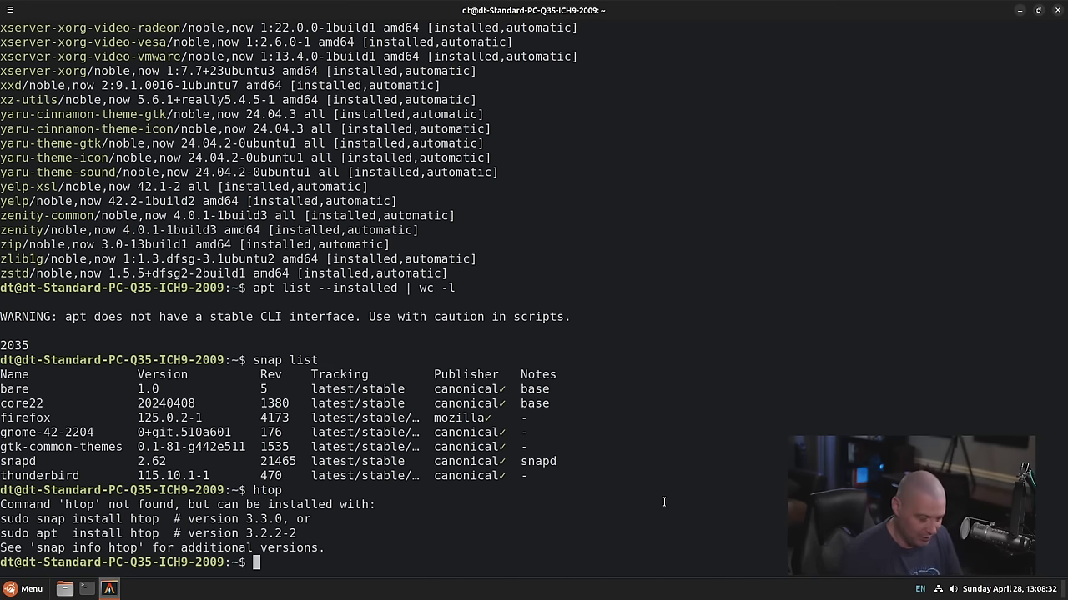
pyautogui.write('vim')
pyautogui.press('Return')
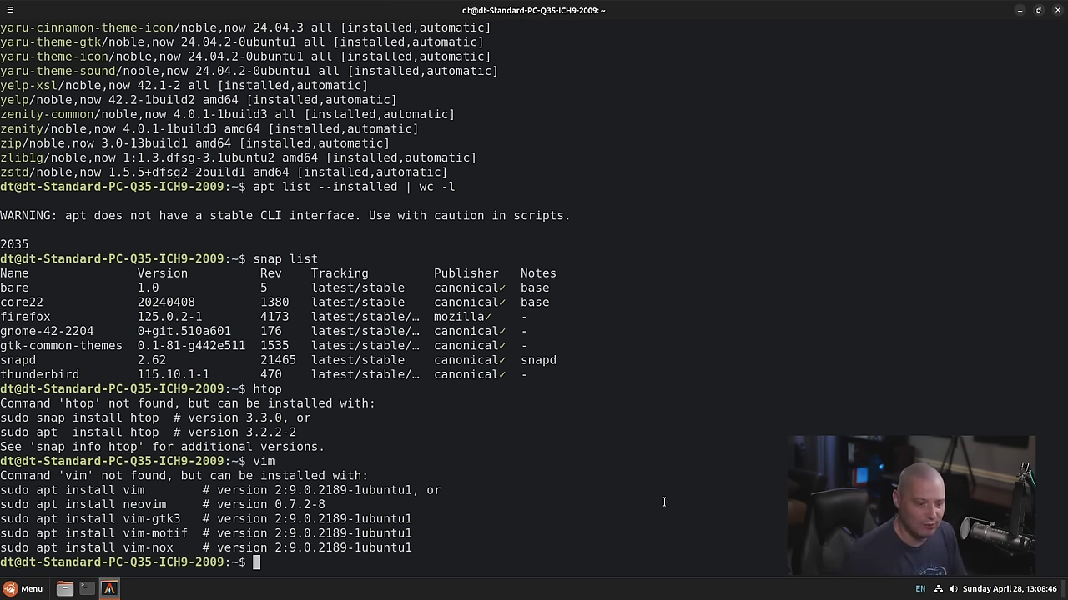
# Install vim and htop with sudo apt install vim htop
pyautogui.write('sudo apt')
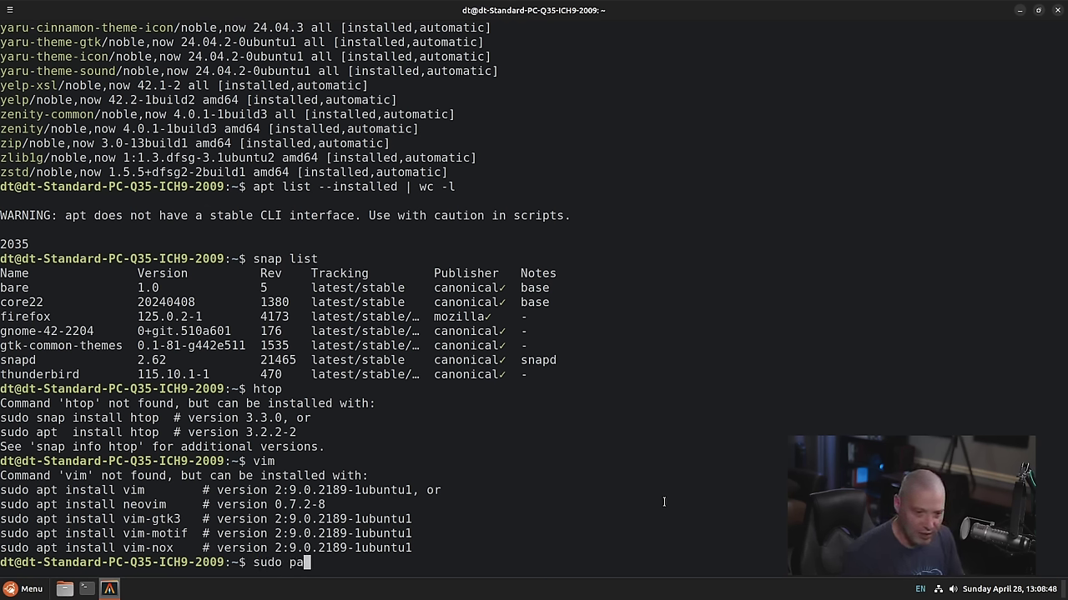
pyautogui.press('BackSpace')
pyautogui.press('BackSpace')
pyautogui.press('BackSpace')
pyautogui.write('apt instal')
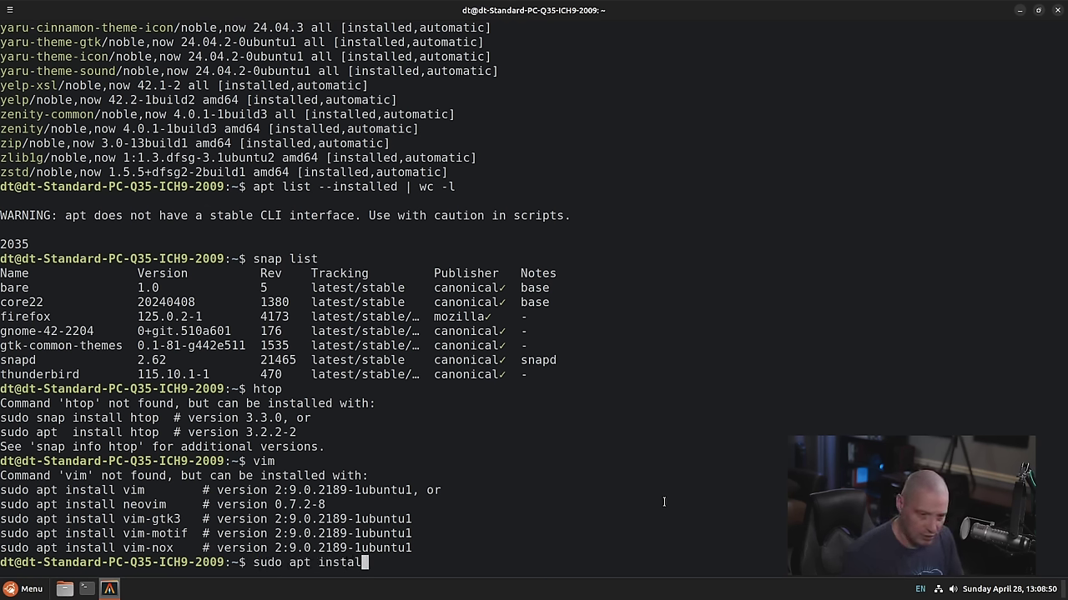
pyautogui.write('l vim htop')
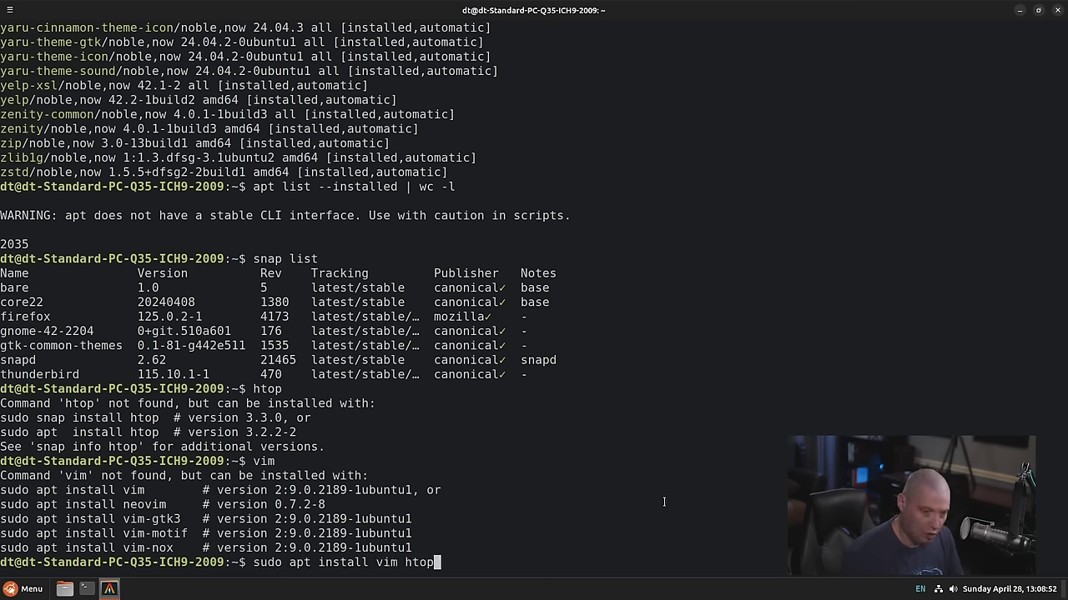
pyautogui.press('Return')
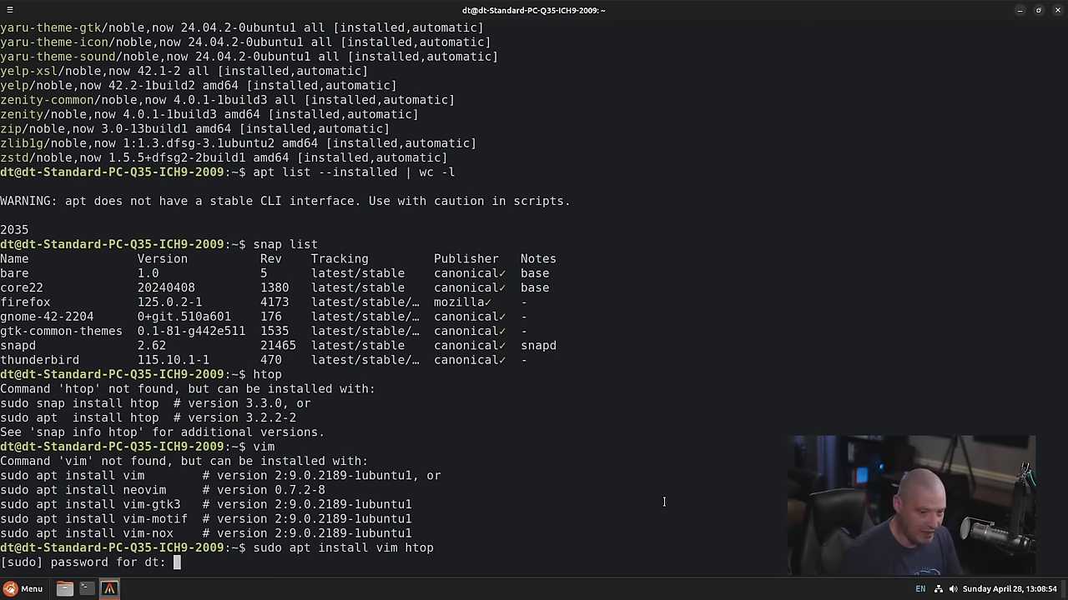
pyautogui.press('Return')
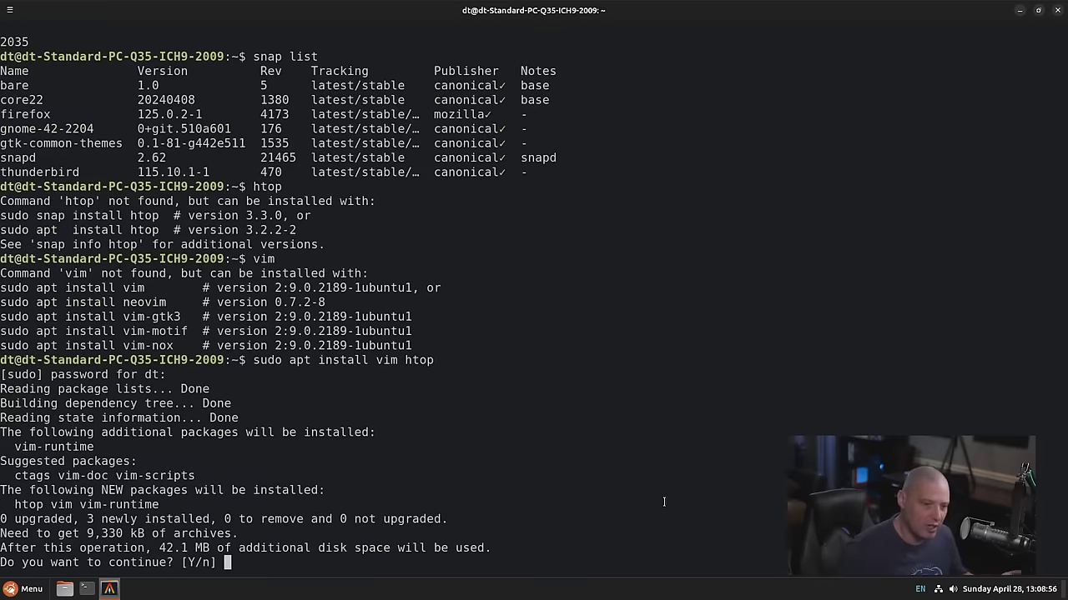
pyautogui.press('Return')
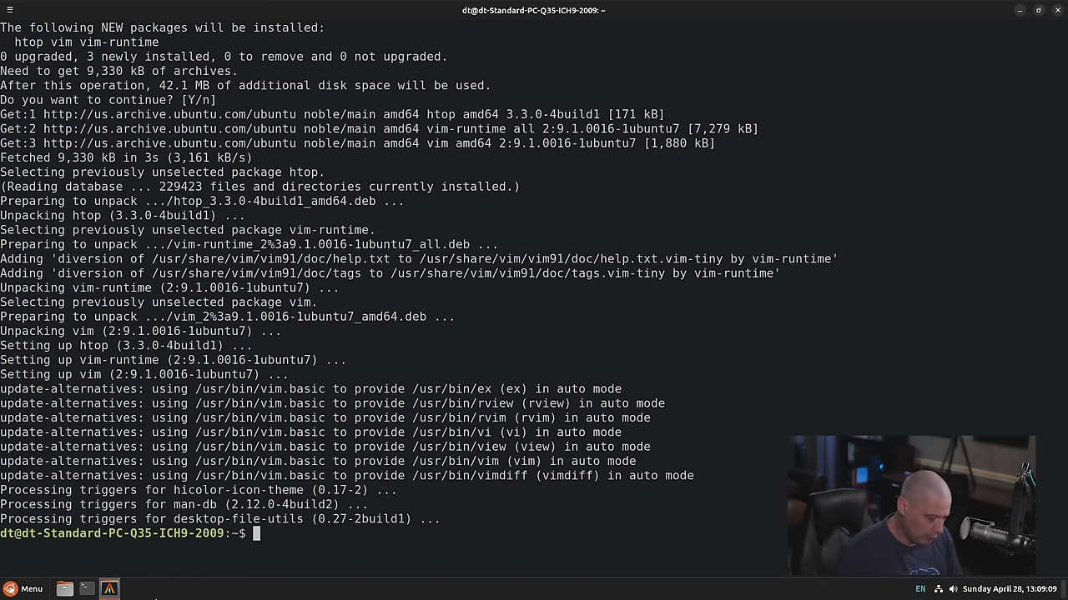
# Run htop to view processes, then quit back to the shell
pyautogui.write('htop')
pyautogui.press('Return')
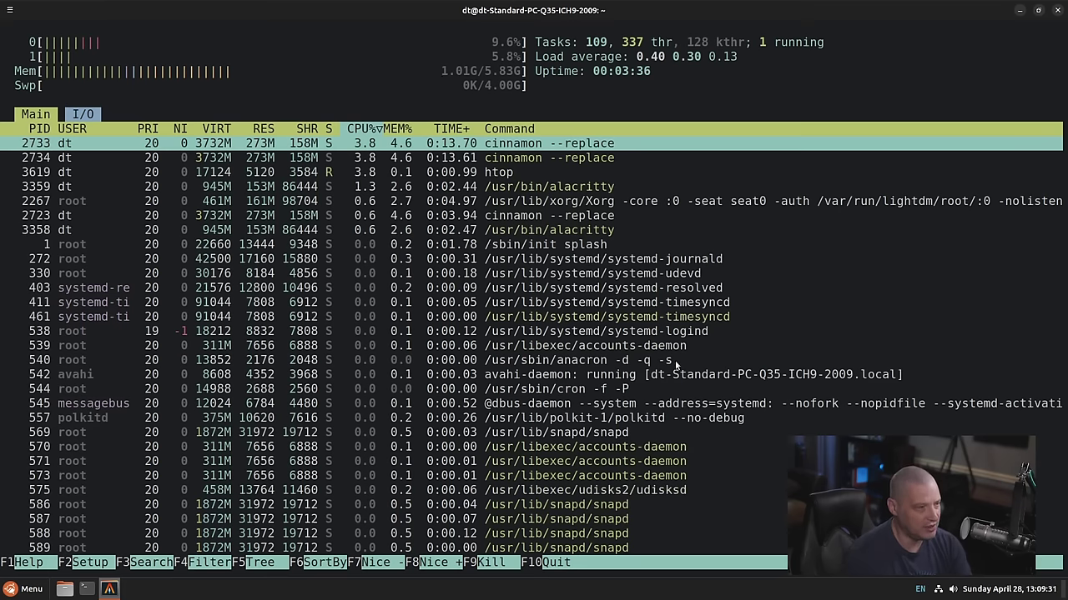
pyautogui.press('q')
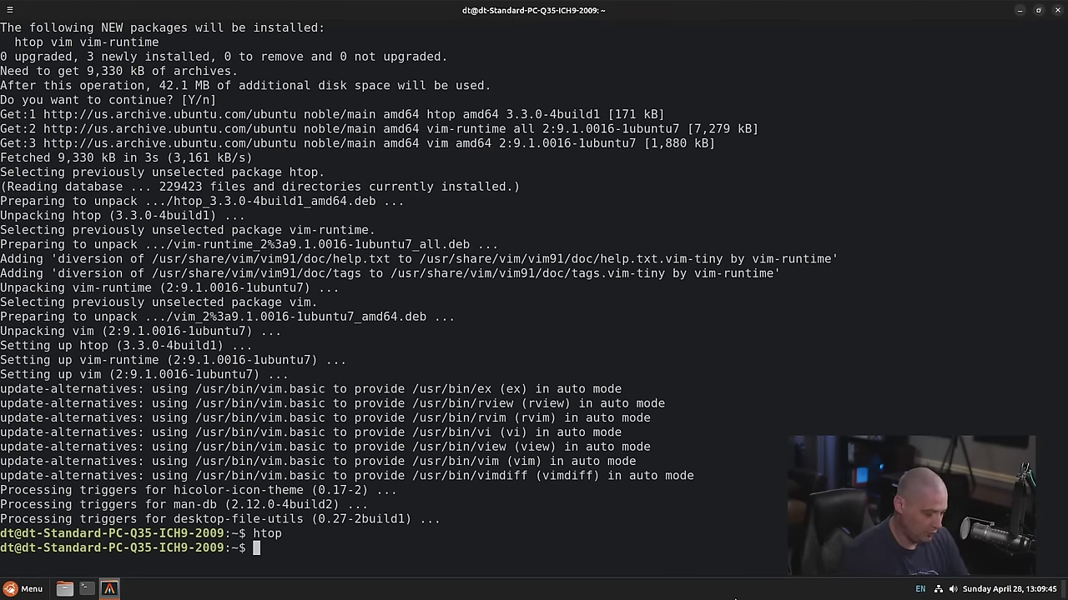
# Look up pipewire's file locations with whereis, then exit the terminal
pyautogui.write('whereis ')
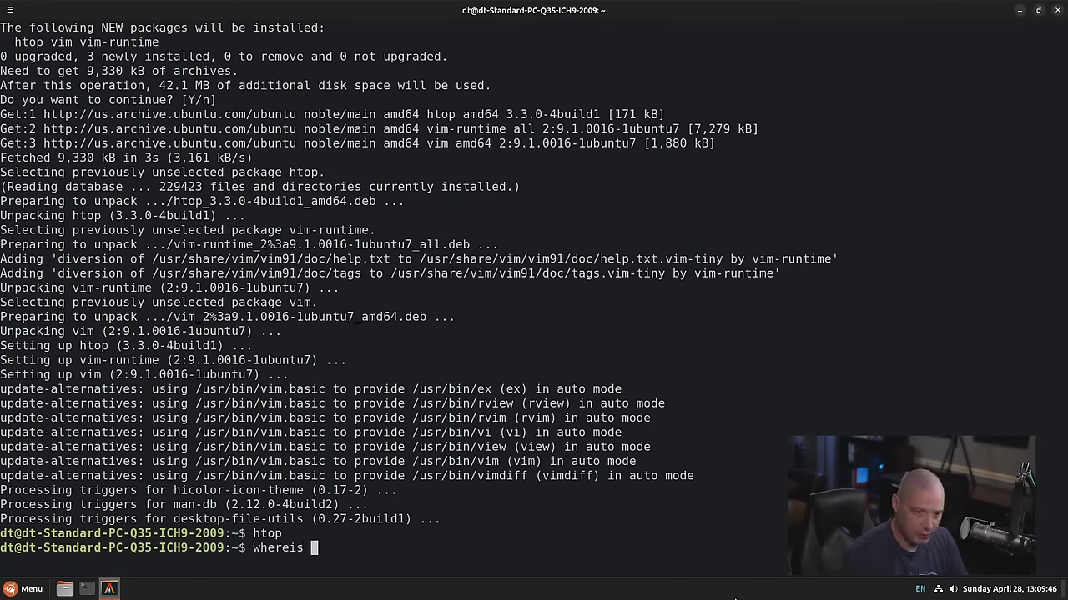
pyautogui.write('pipewire')
pyautogui.press('Return')
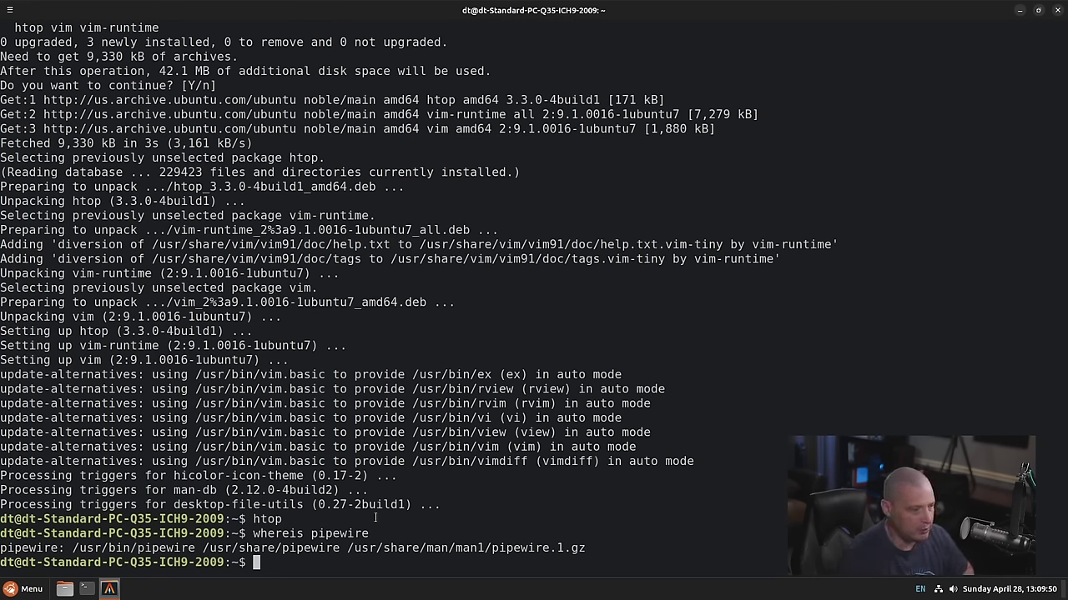
pyautogui.write('exit')
pyautogui.press('Return')
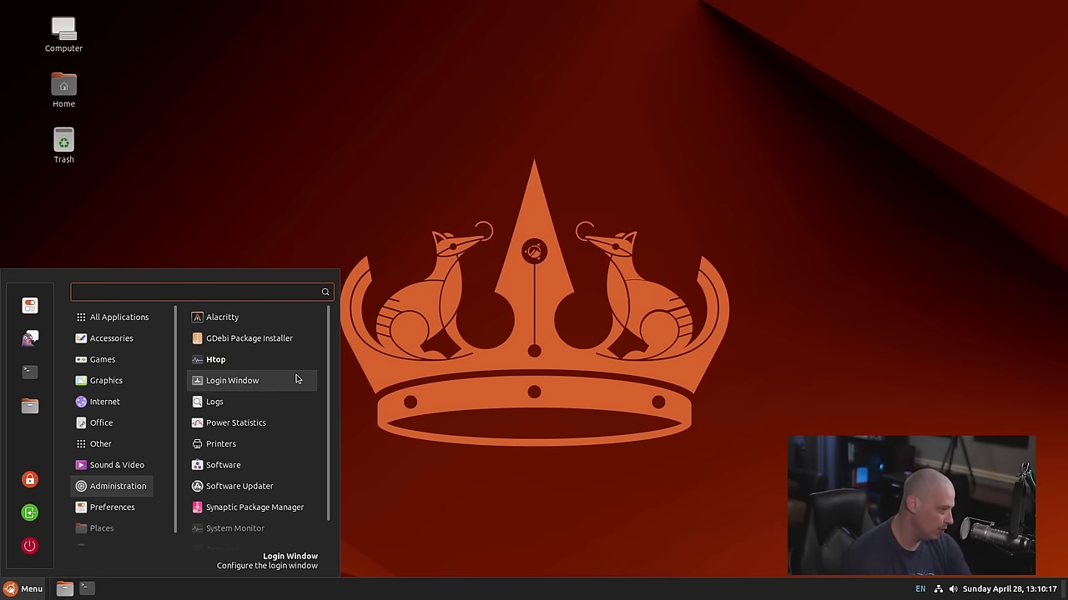
# Open Synaptic with the account password, maximize it, and enlarge the package list pane
pyautogui.scroll(-1, 297, 378)
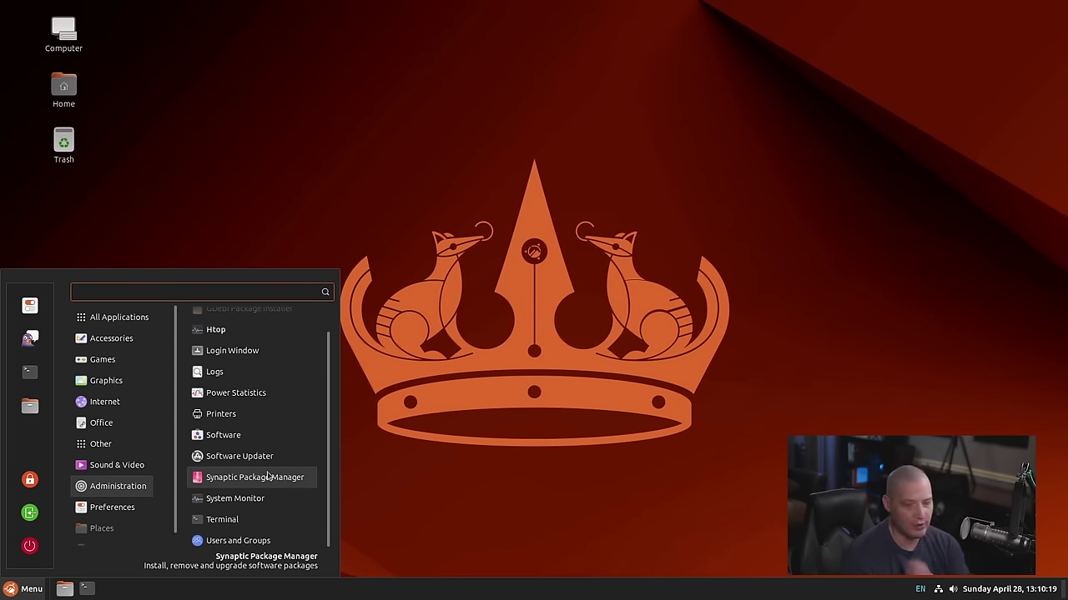
pyautogui.click(268, 476)
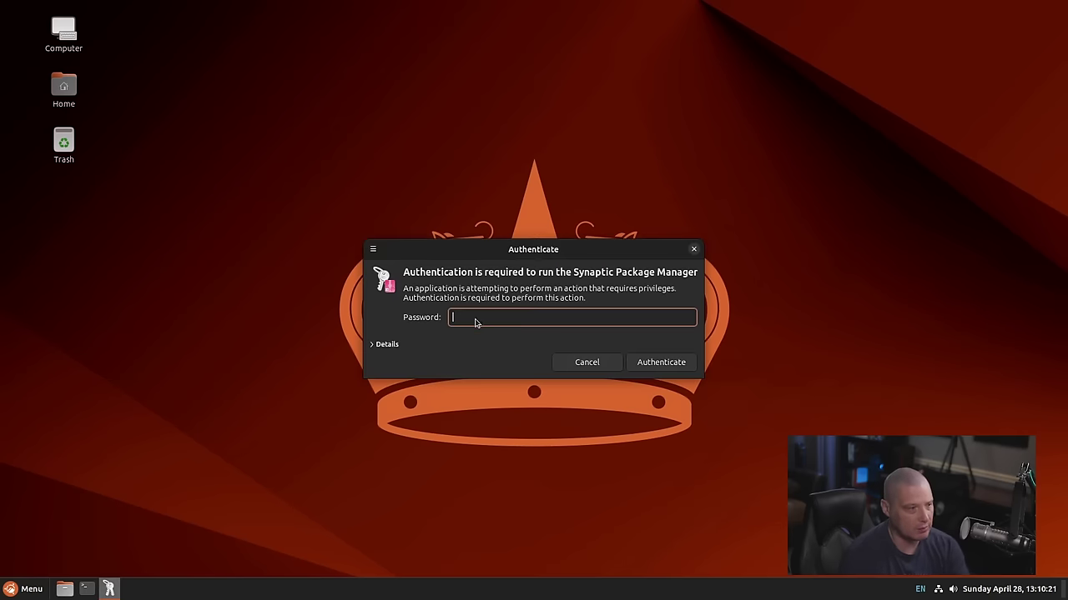
pyautogui.write('•')
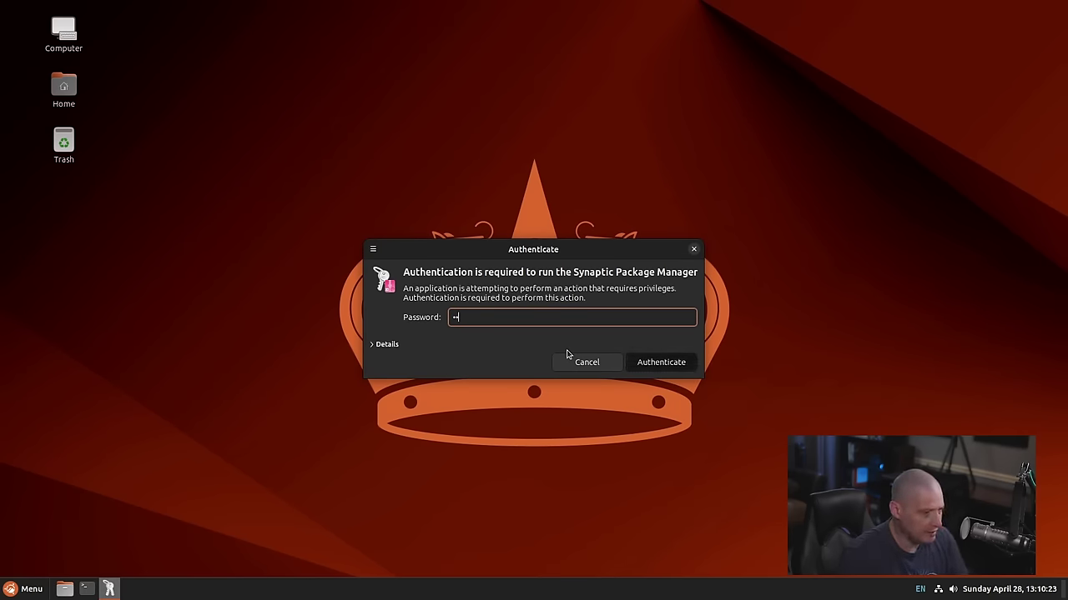
pyautogui.press('Return')
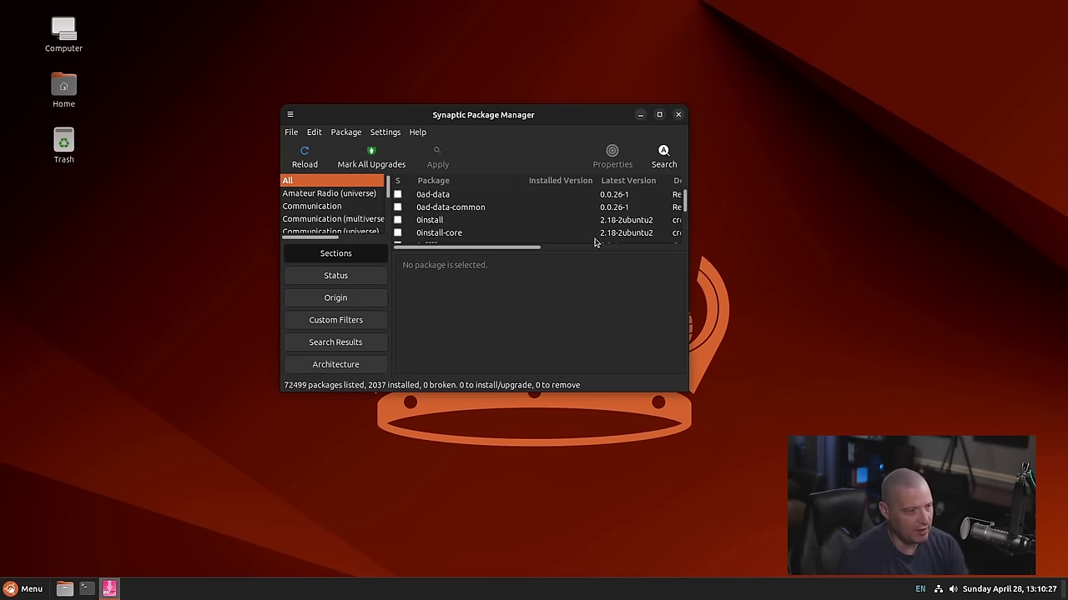
pyautogui.doubleClick(561, 118)
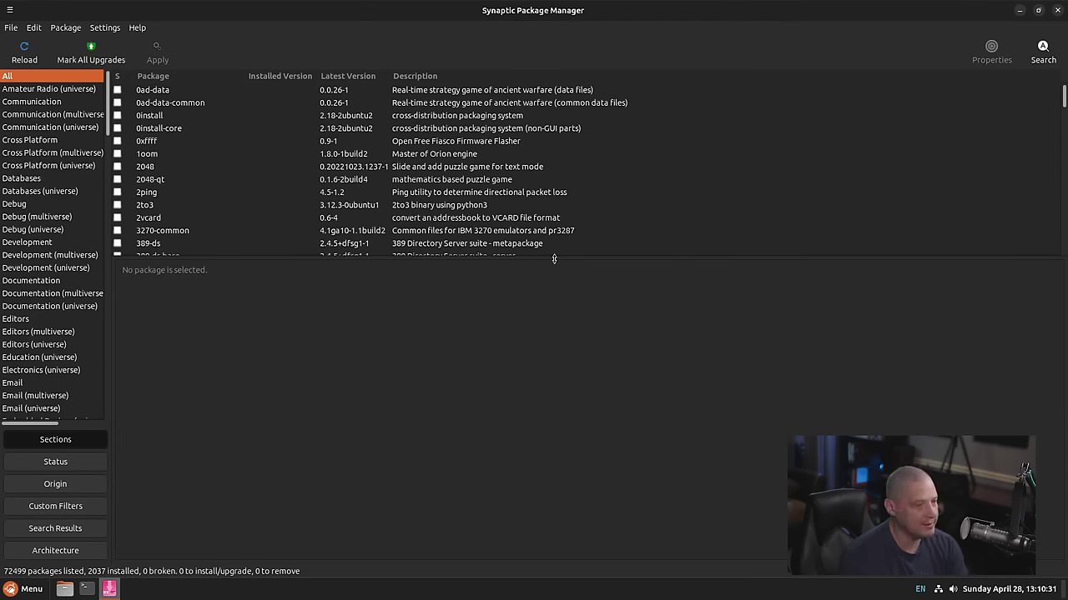
pyautogui.moveTo(554, 260); pyautogui.dragTo(568, 327)
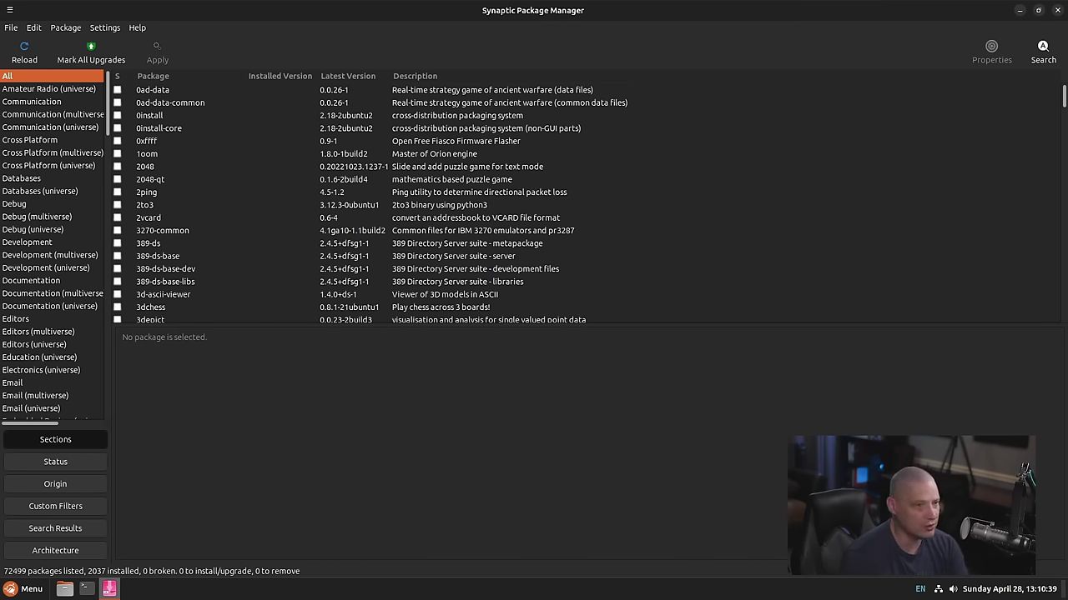
# Search Synaptic's packages for 'gimp'
pyautogui.click(1044, 51)
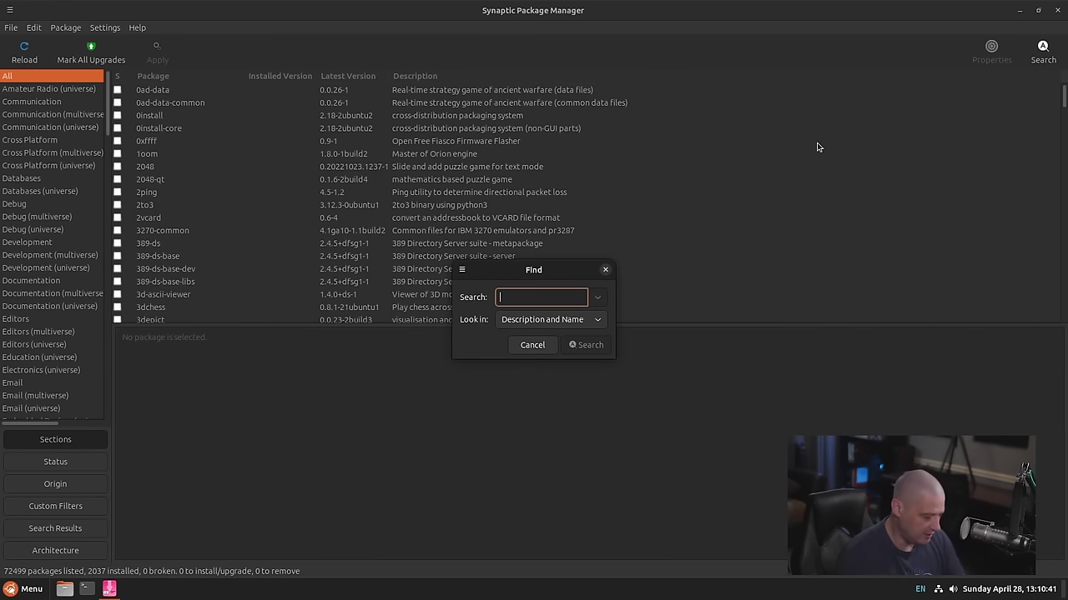
pyautogui.write('gimp')
pyautogui.press('Return')
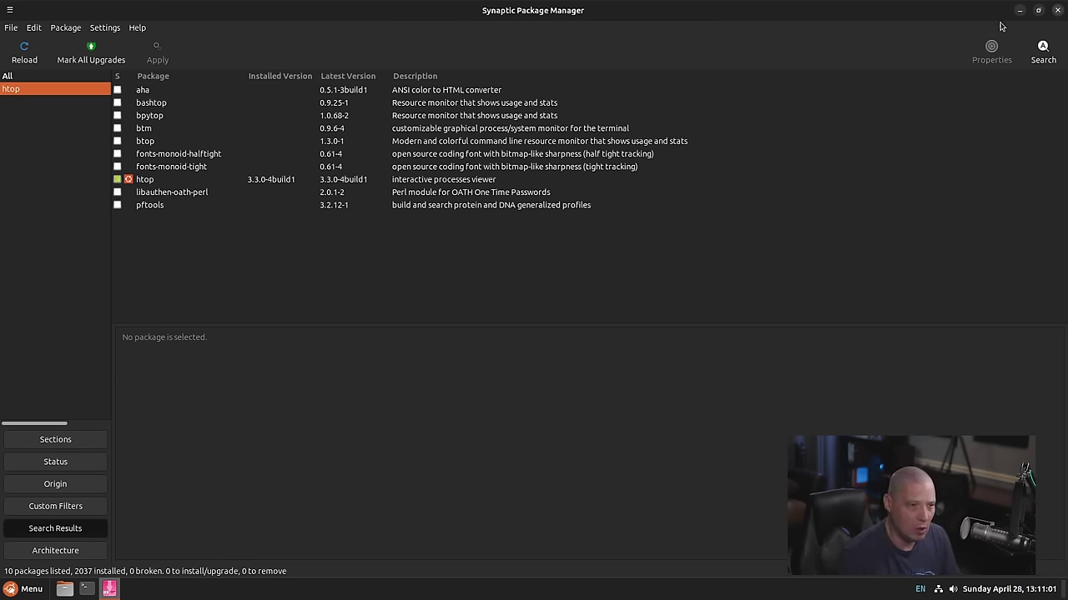
# Close Synaptic and bring up the applications menu
pyautogui.click(1056, 12)
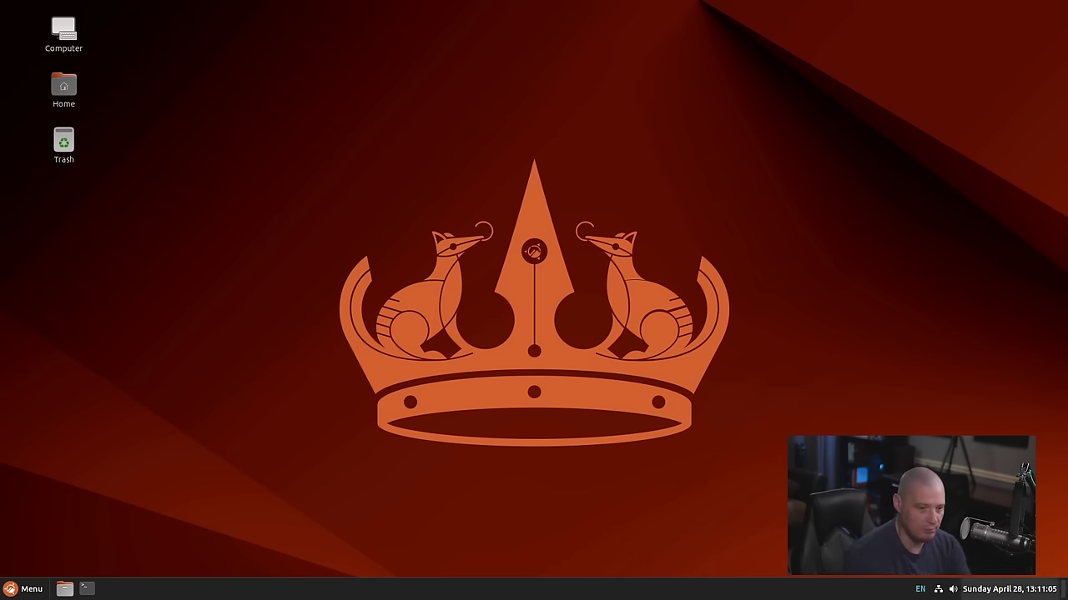
pyautogui.press('super')
pyautogui.scroll(-1, 258, 500)
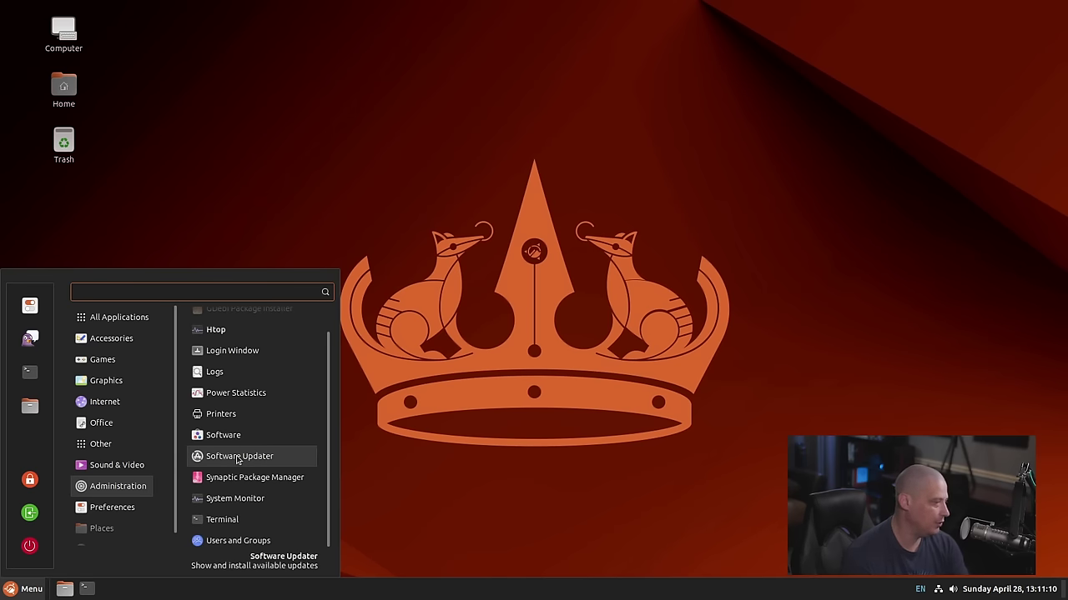
# Check GNOME Terminal's About dialog (version 3.52.0, GNOME 46), then close the terminal
pyautogui.click(285, 519)
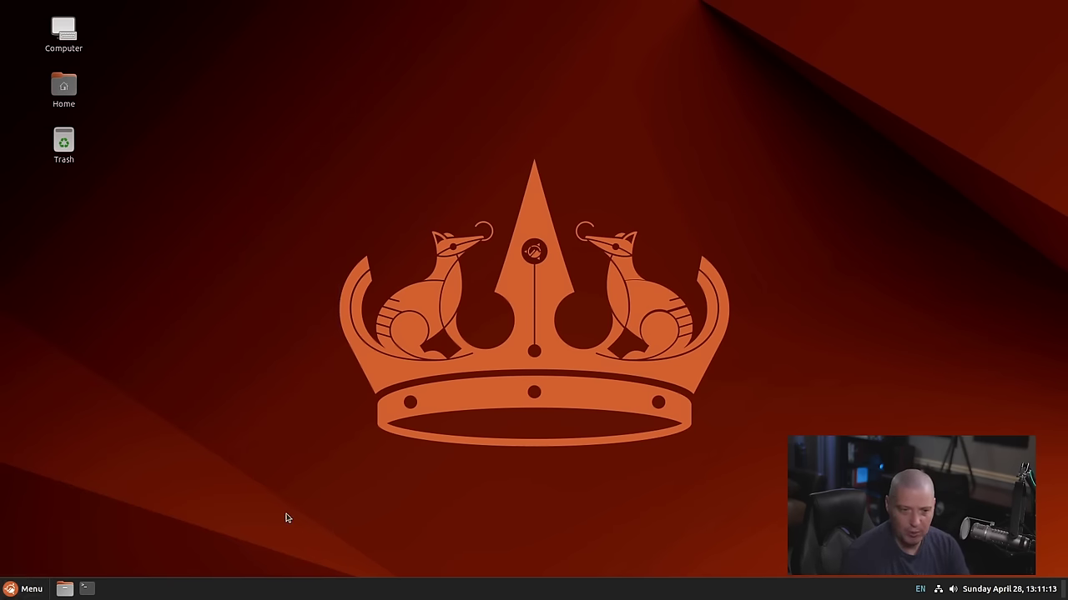
pyautogui.moveTo(394, 31); pyautogui.dragTo(608, 73)
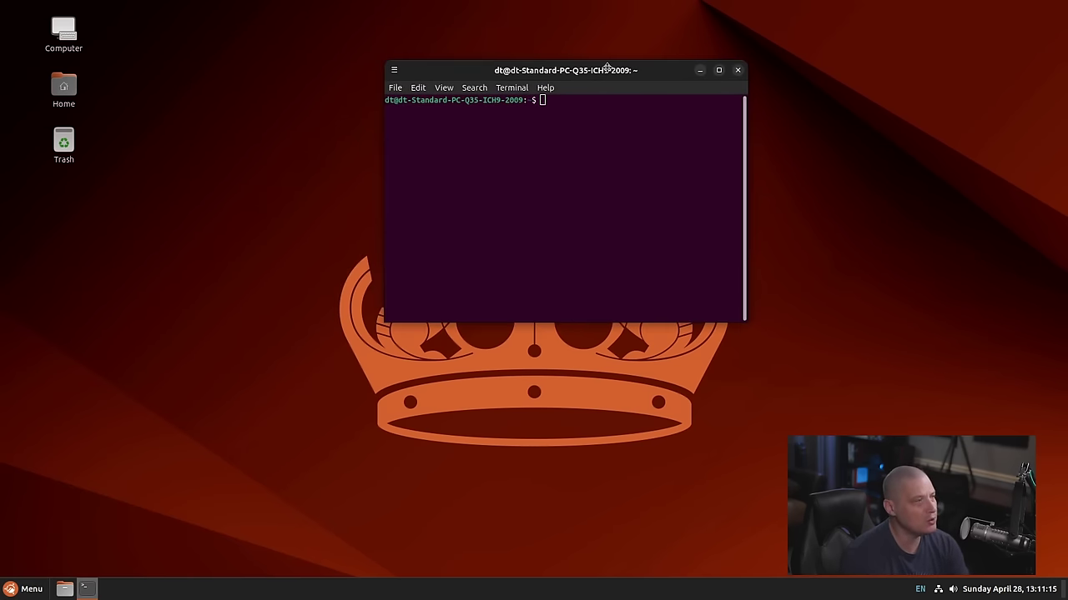
pyautogui.click(544, 88)
pyautogui.click(574, 121)
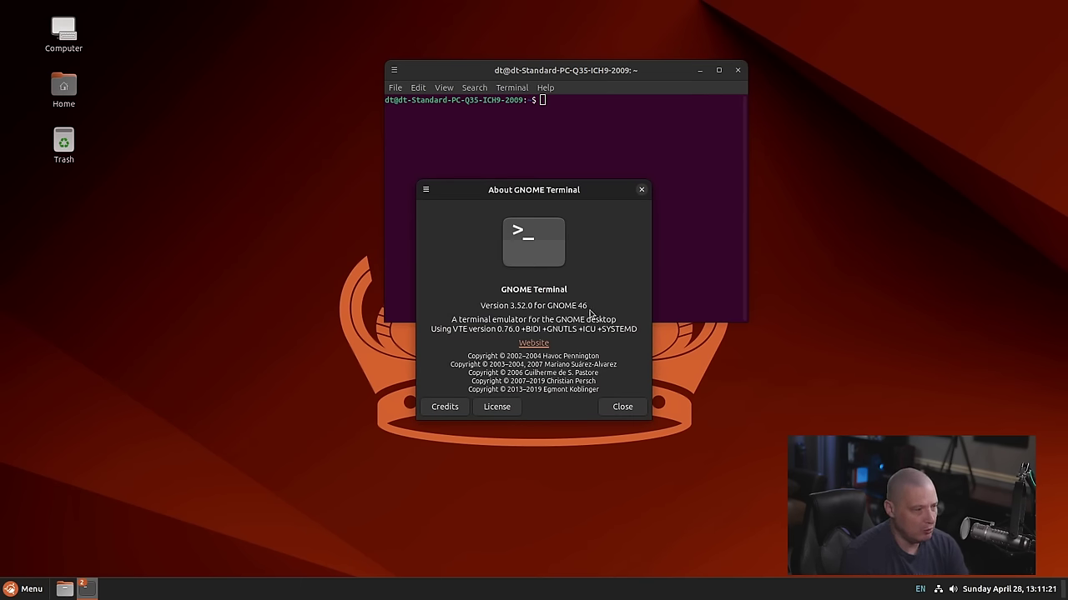
pyautogui.click(641, 190)
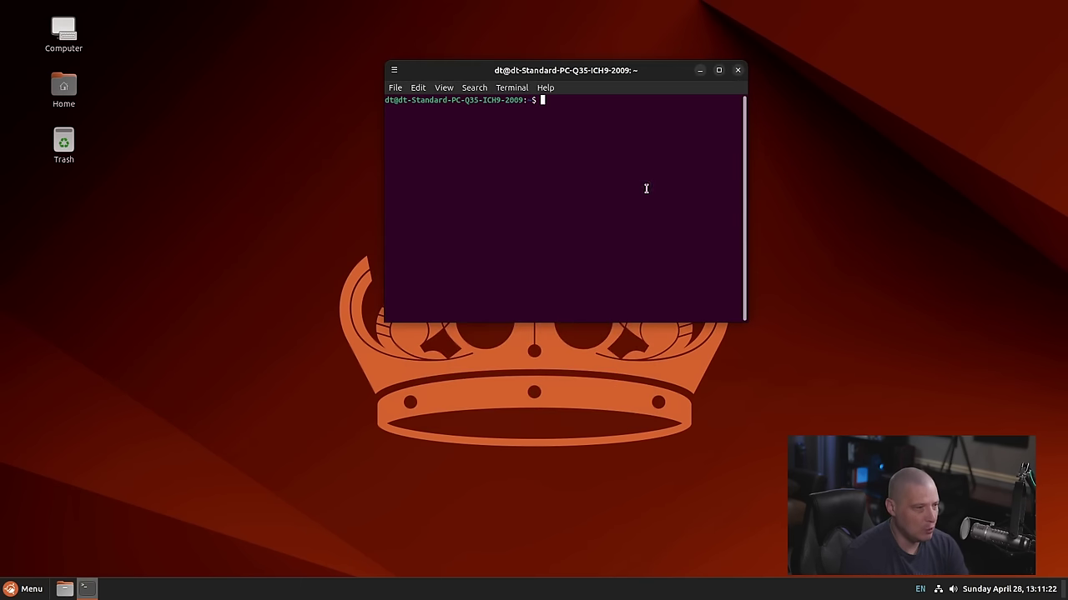
pyautogui.click(737, 70)
pyautogui.click(25, 589)
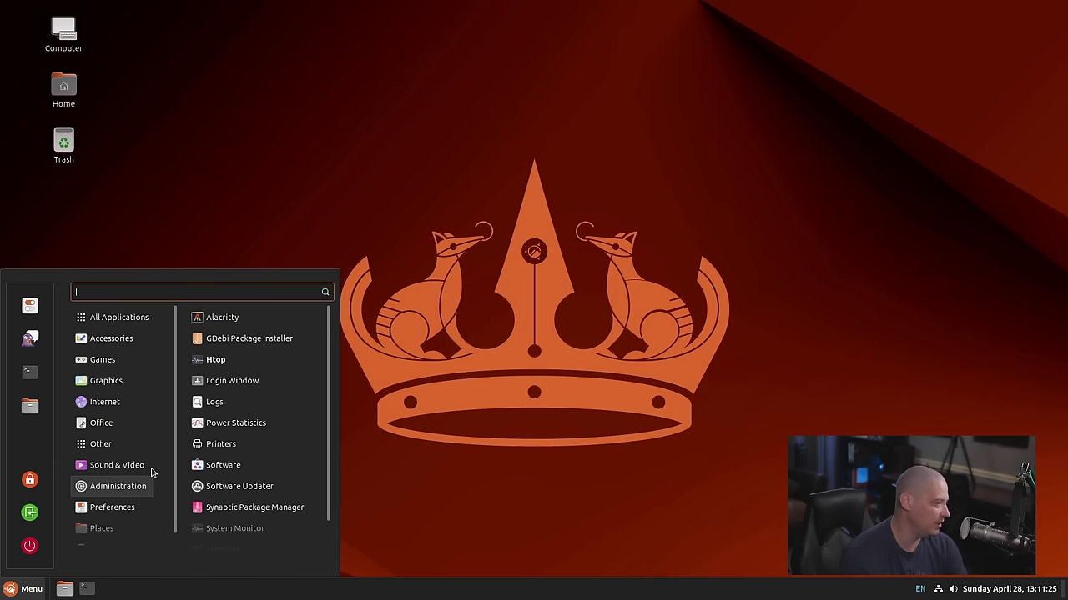
pyautogui.scroll(-1, 242, 513)
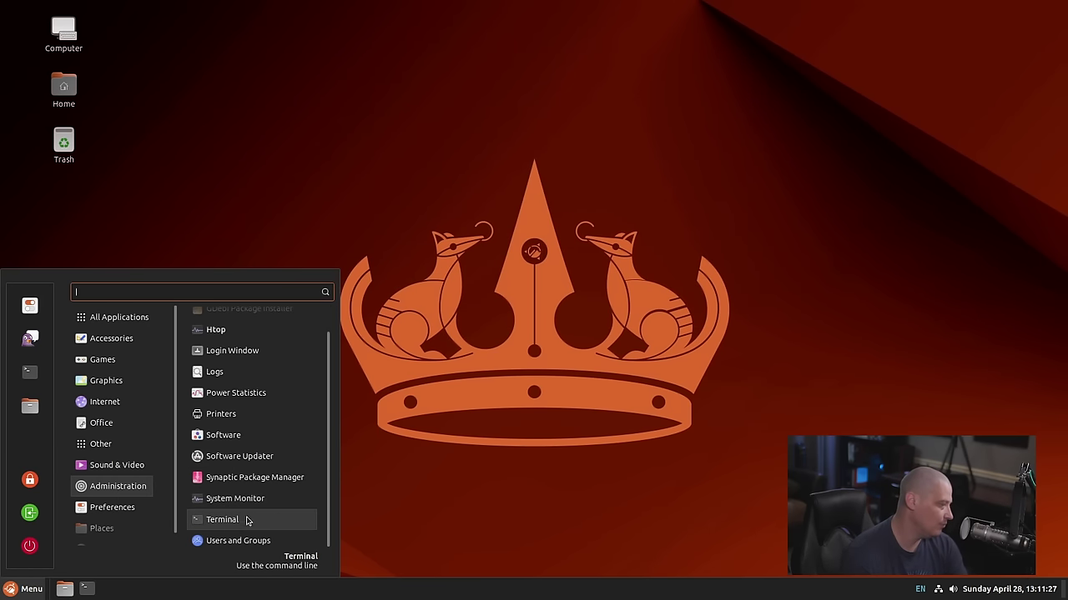
pyautogui.scroll(1, 237, 532)
pyautogui.scroll(-1, 238, 532)
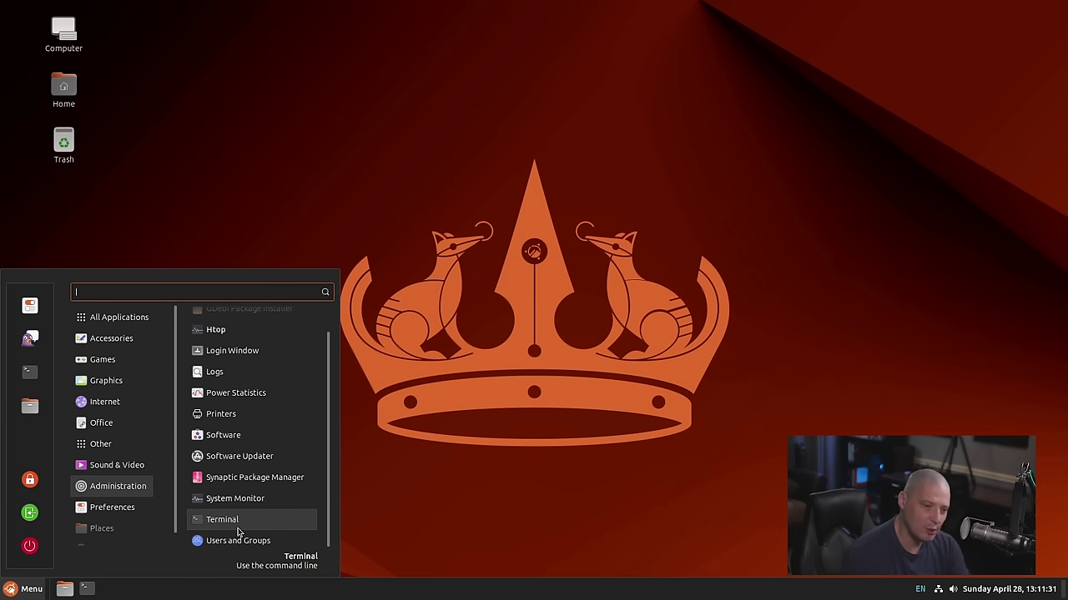
pyautogui.scroll(1, 262, 524)
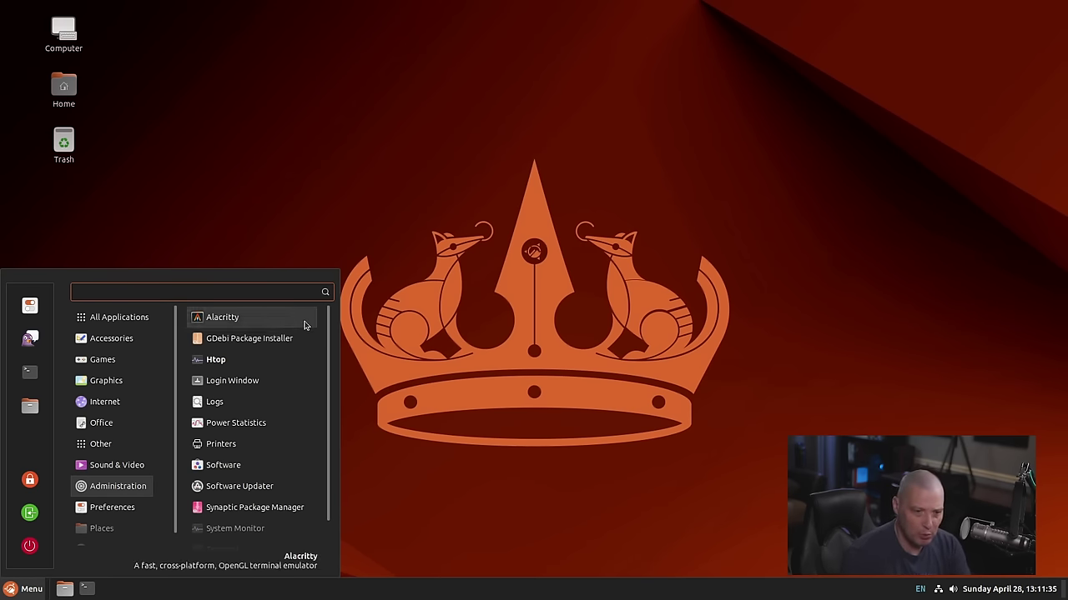
pyautogui.scroll(-1, 286, 393)
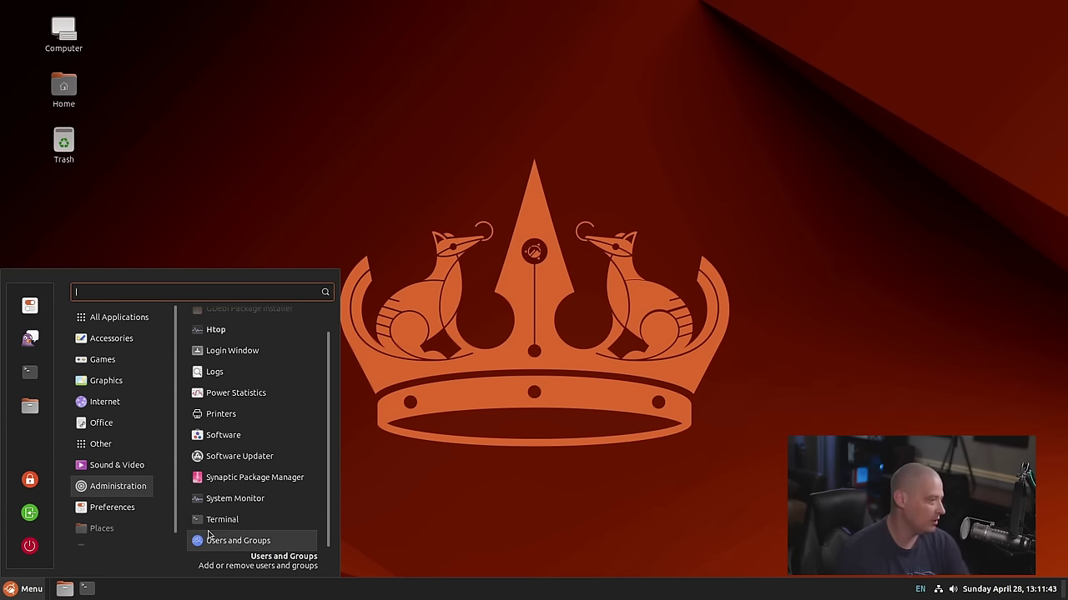
pyautogui.moveTo(117, 538)
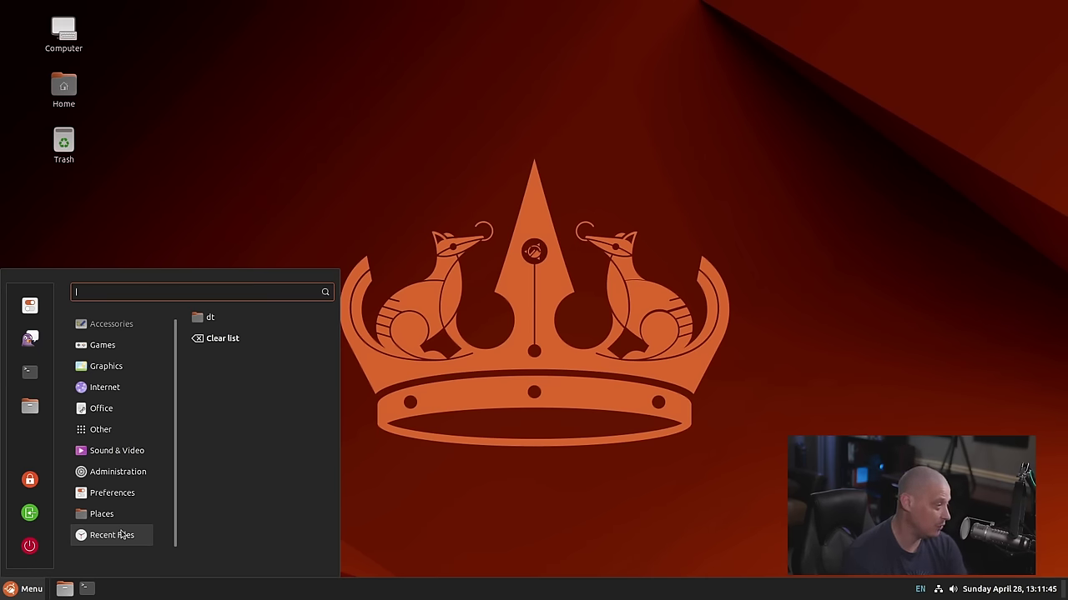
# Open the empty Documents folder from the menu's Places, then close its Nemo window
pyautogui.moveTo(126, 515)
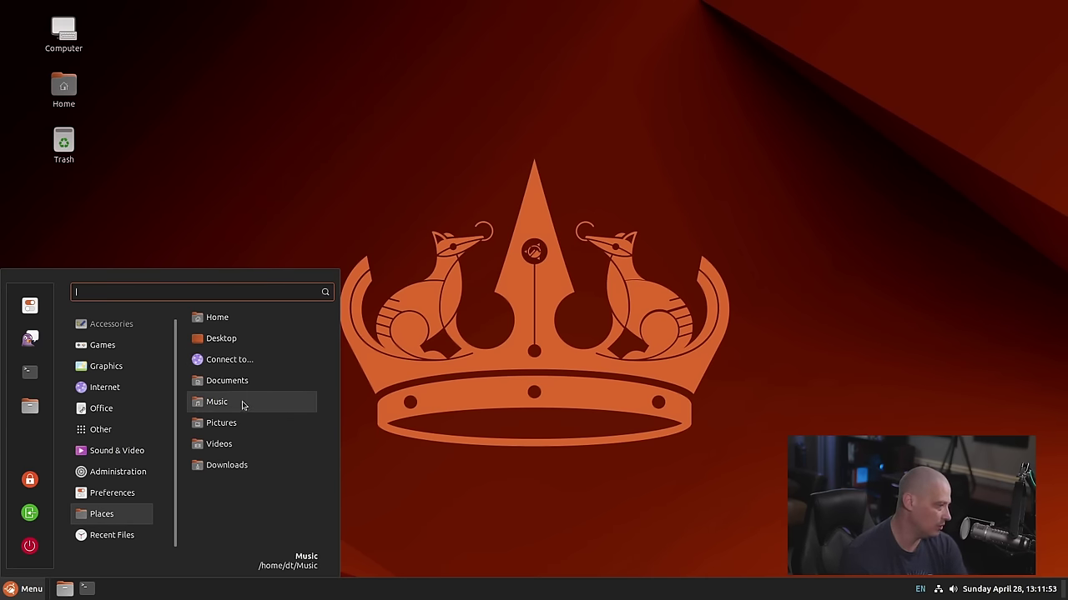
pyautogui.click(237, 389)
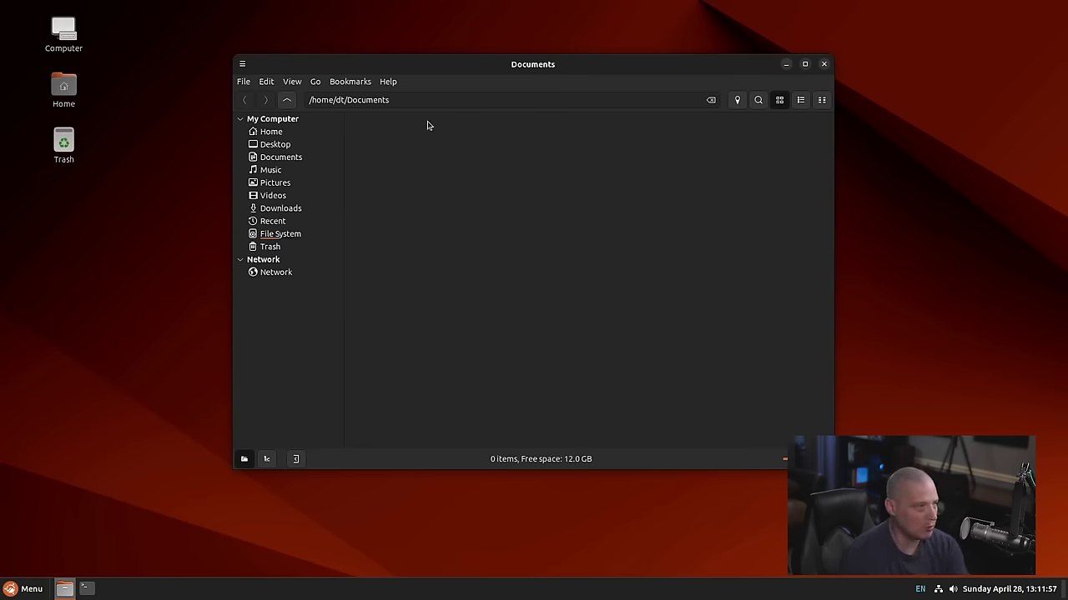
pyautogui.moveTo(511, 65); pyautogui.dragTo(587, 139)
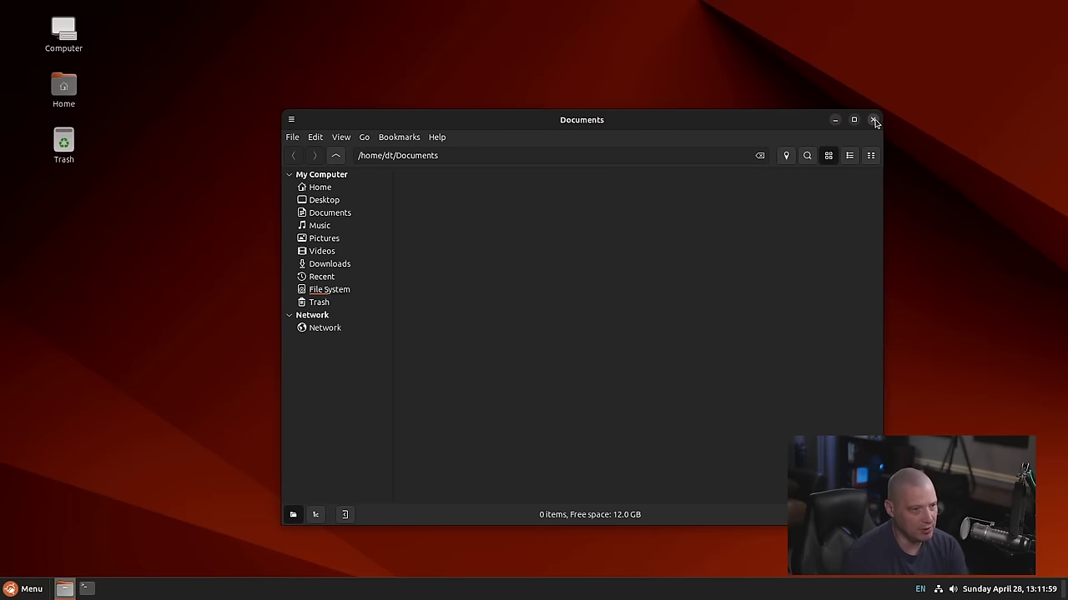
pyautogui.click(882, 117)
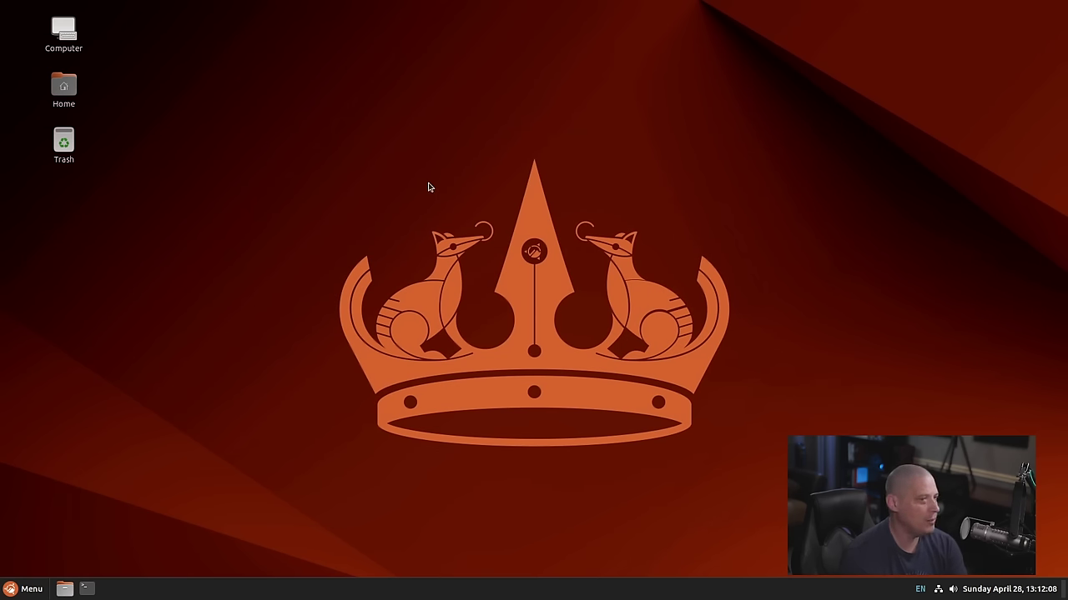
# Open Backgrounds settings from the desktop and apply the Default Background
pyautogui.rightClick(331, 131)
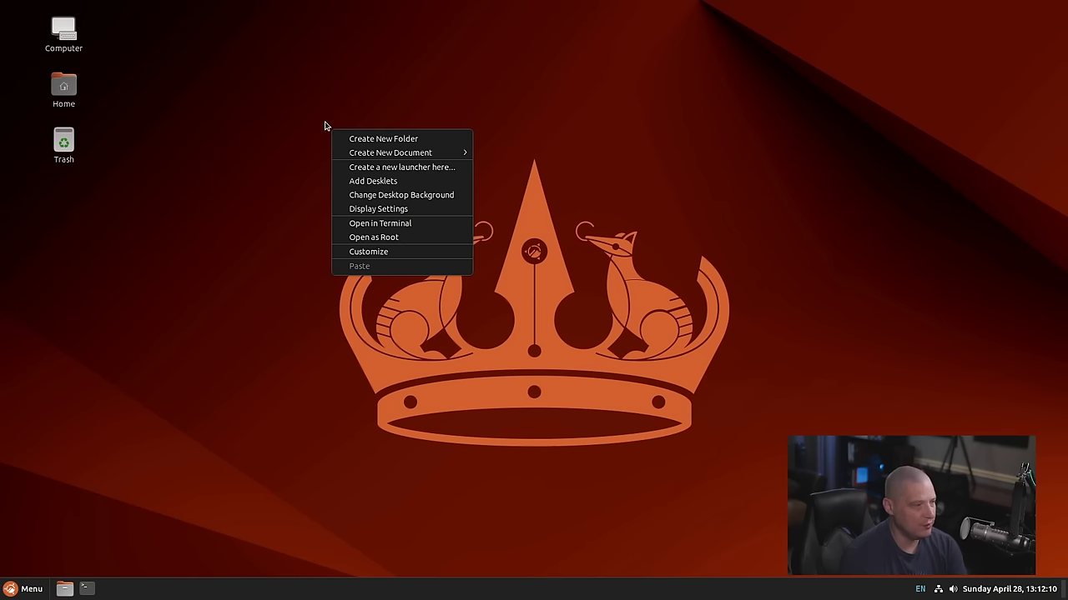
pyautogui.click(430, 197)
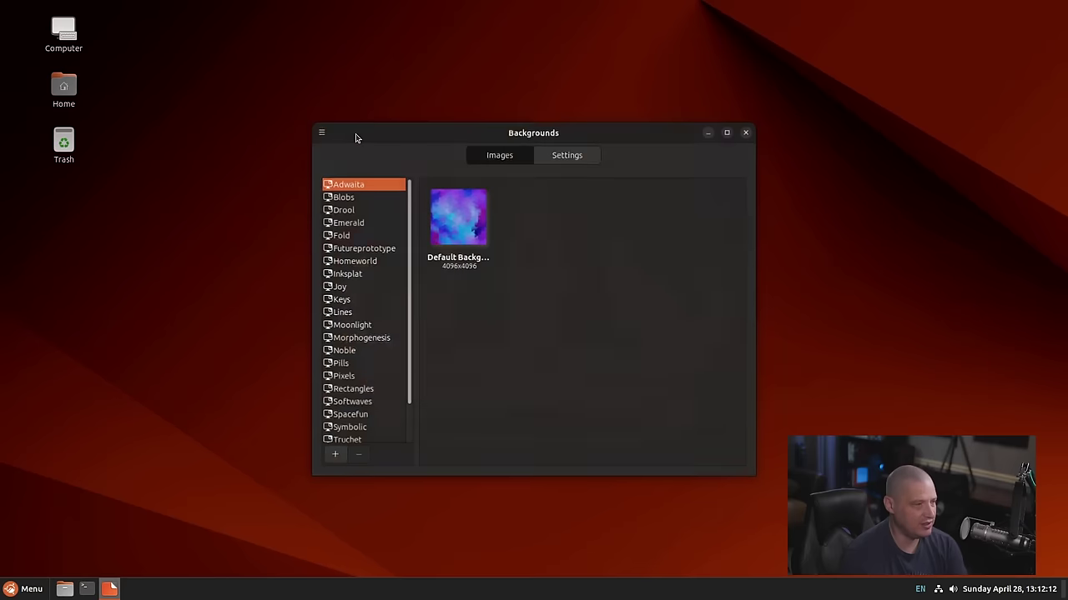
pyautogui.moveTo(449, 139); pyautogui.dragTo(700, 123)
pyautogui.click(711, 202)
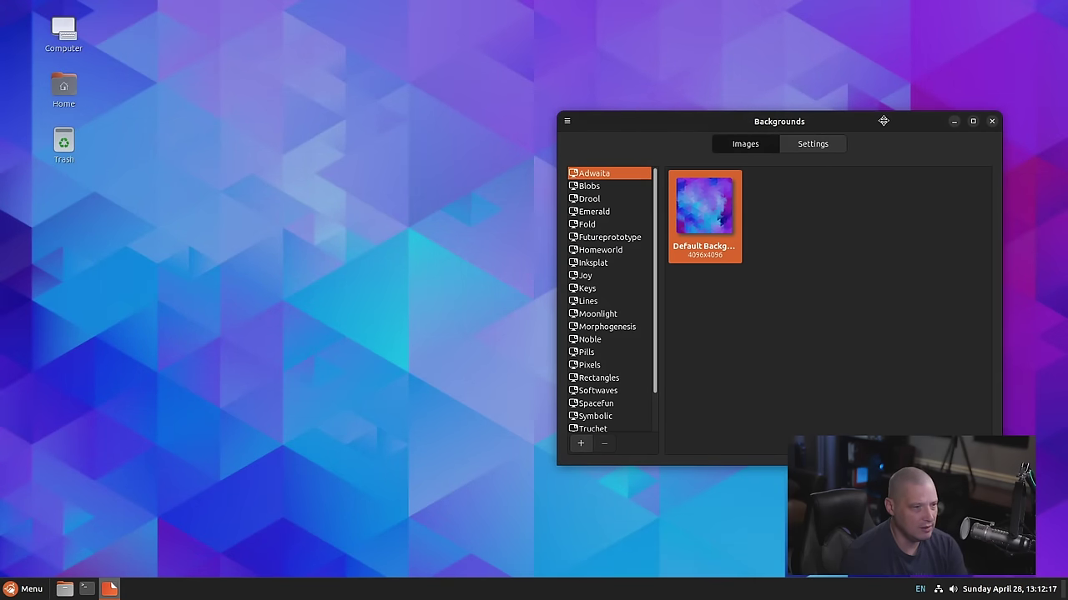
pyautogui.moveTo(882, 122); pyautogui.dragTo(473, 139)
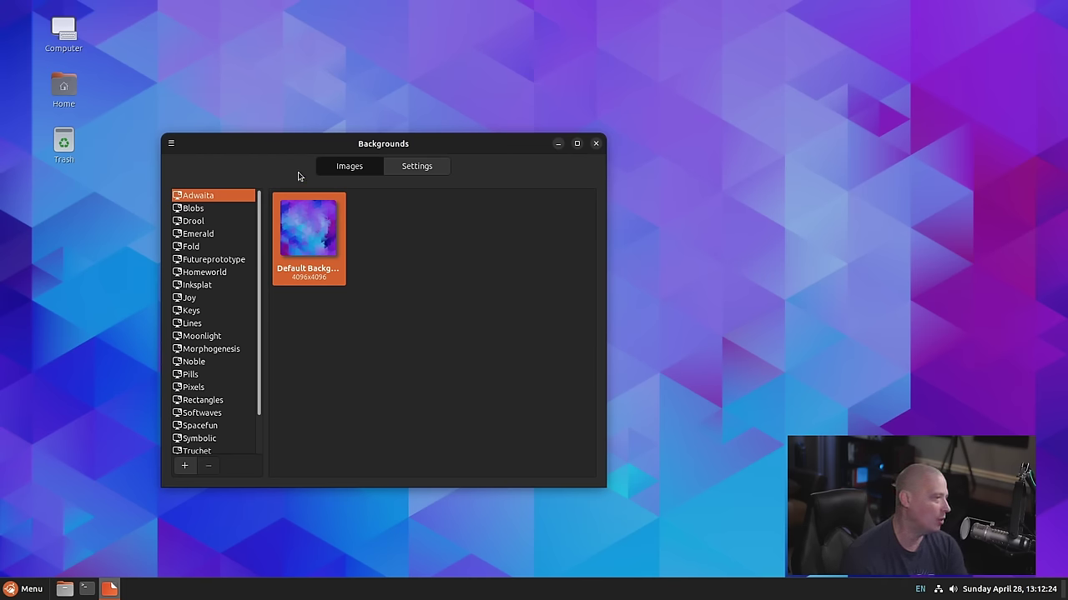
pyautogui.moveTo(282, 135); pyautogui.dragTo(604, 83)
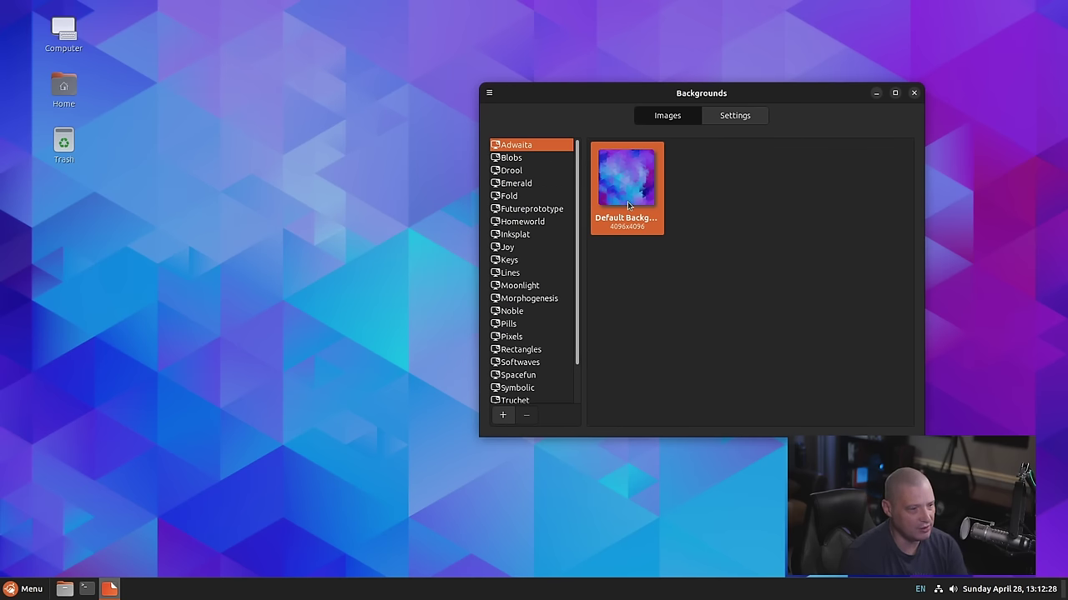
# Try the Blobs, Drool, Emerald and Morphogenesis wallpapers in turn
pyautogui.click(535, 158)
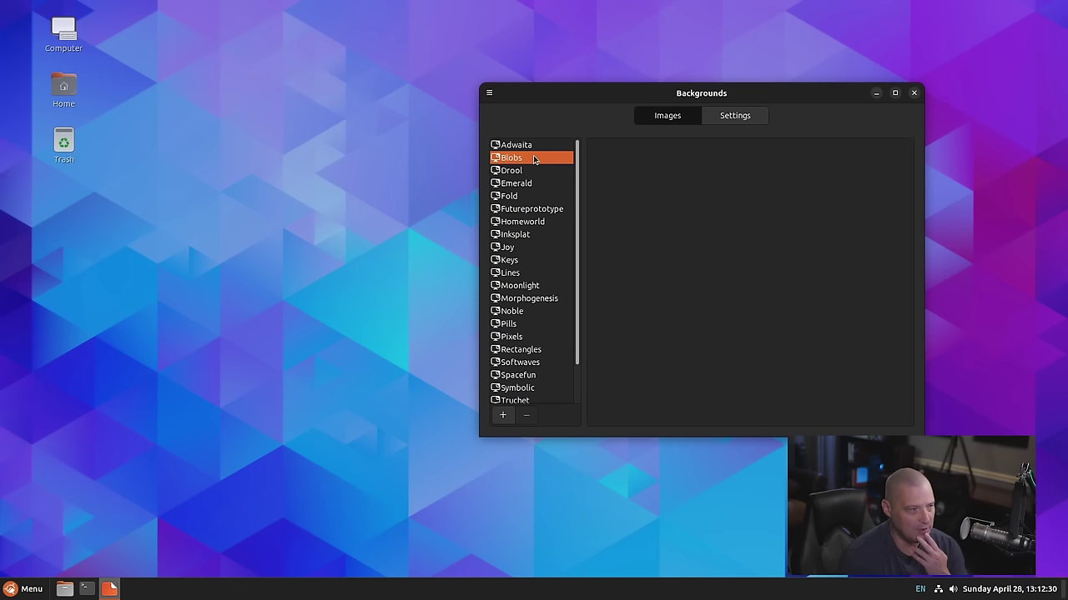
pyautogui.click(631, 185)
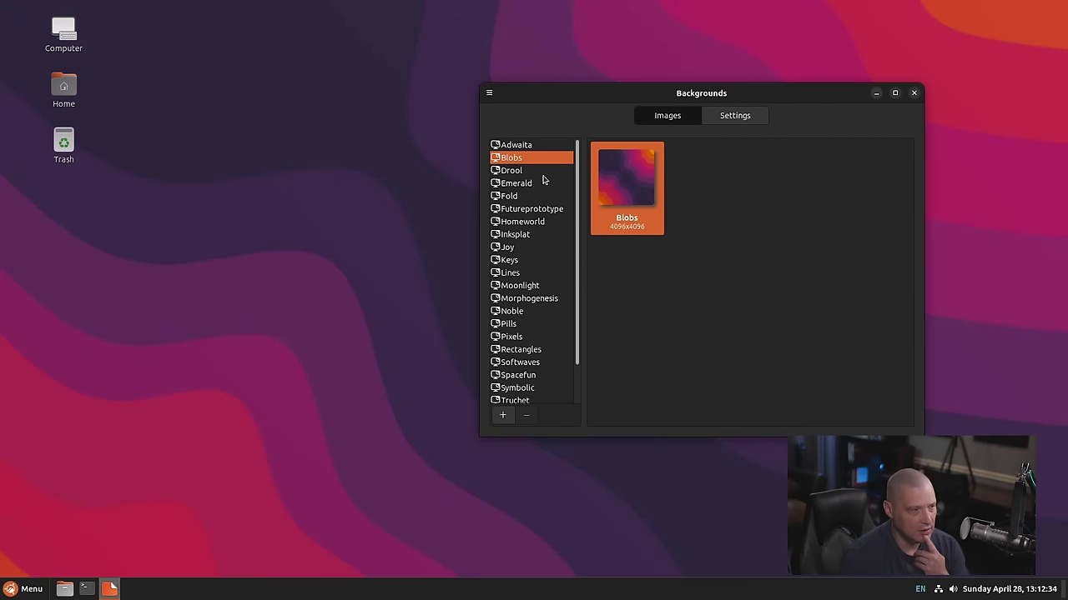
pyautogui.click(542, 172)
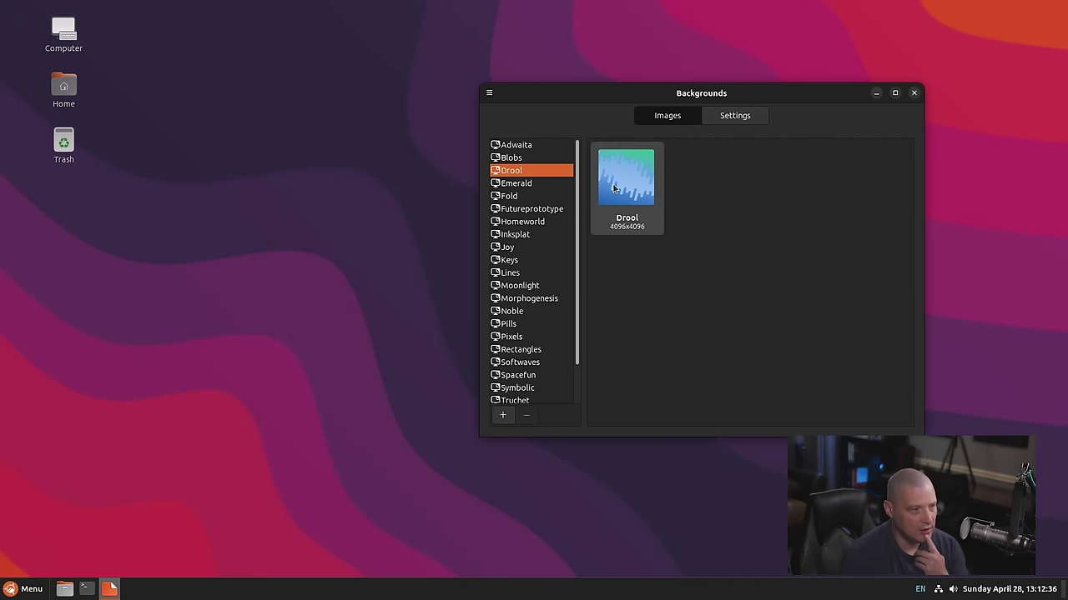
pyautogui.click(615, 188)
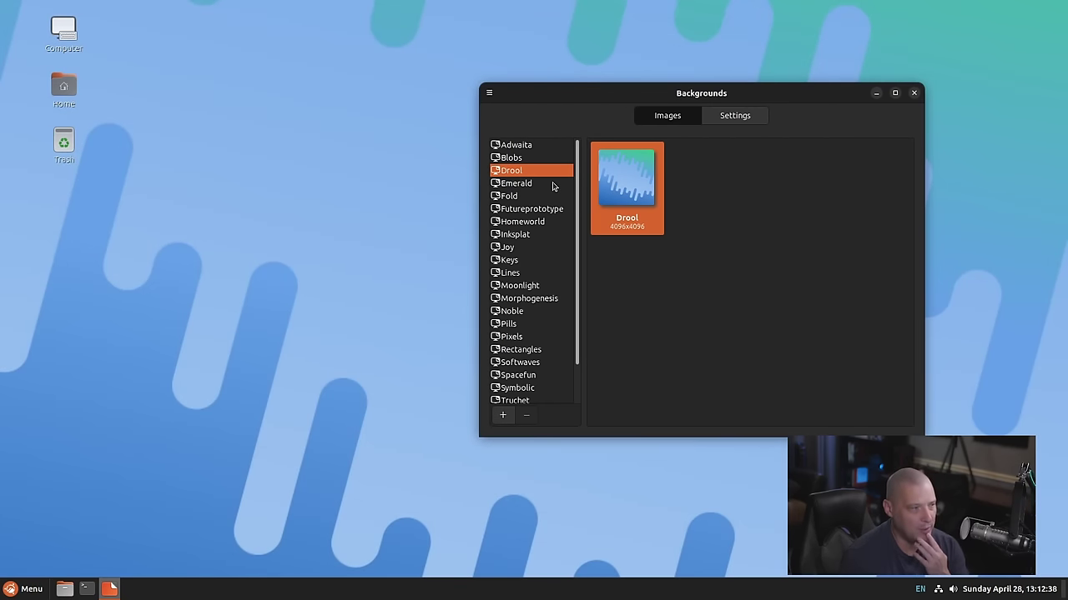
pyautogui.click(553, 185)
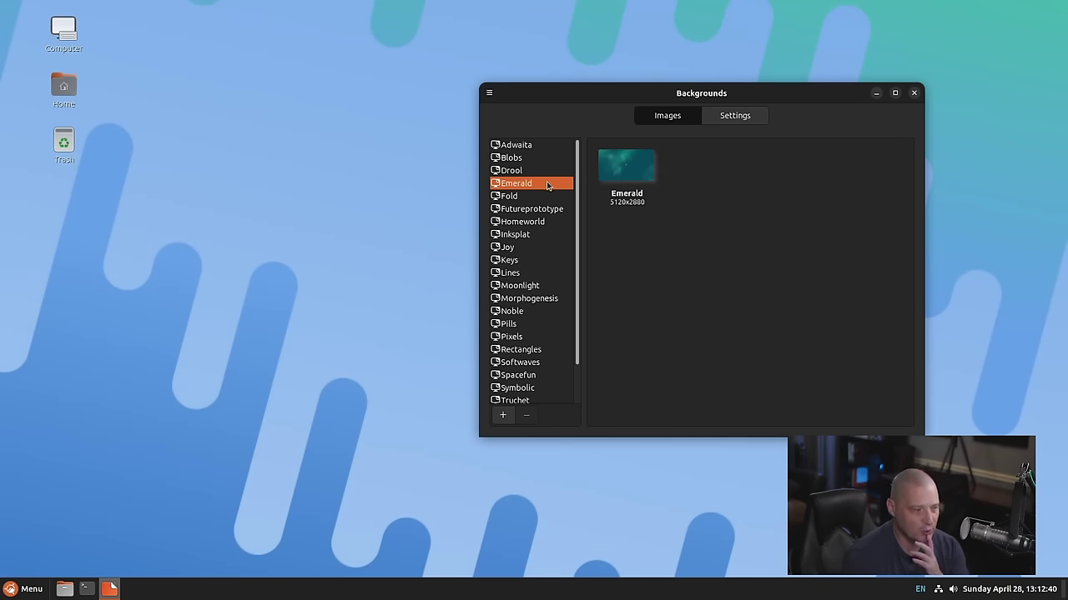
pyautogui.click(614, 185)
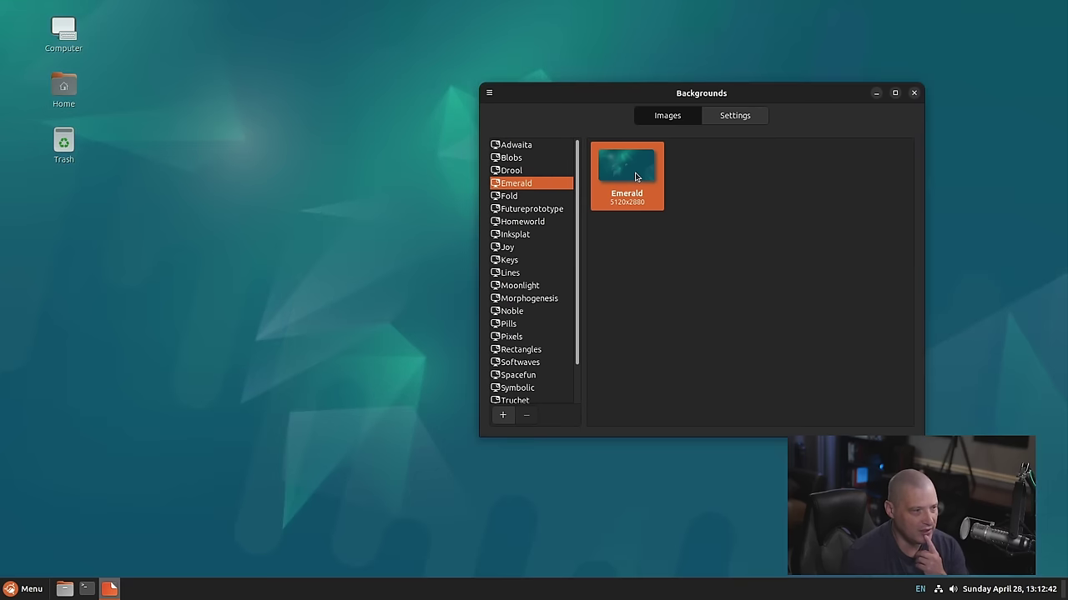
pyautogui.scroll(-1, 537, 317)
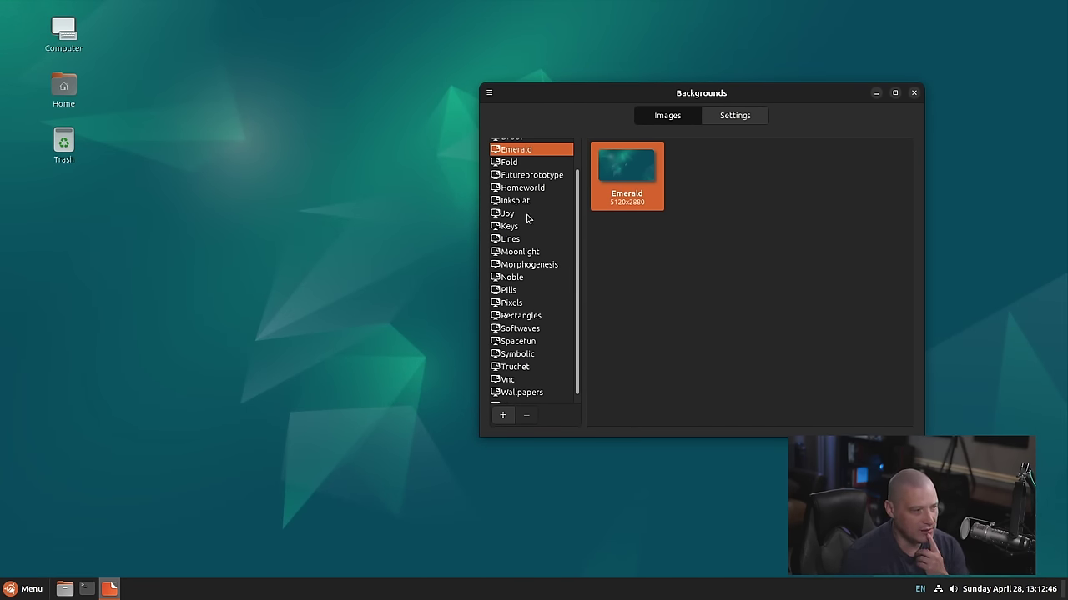
pyautogui.click(545, 266)
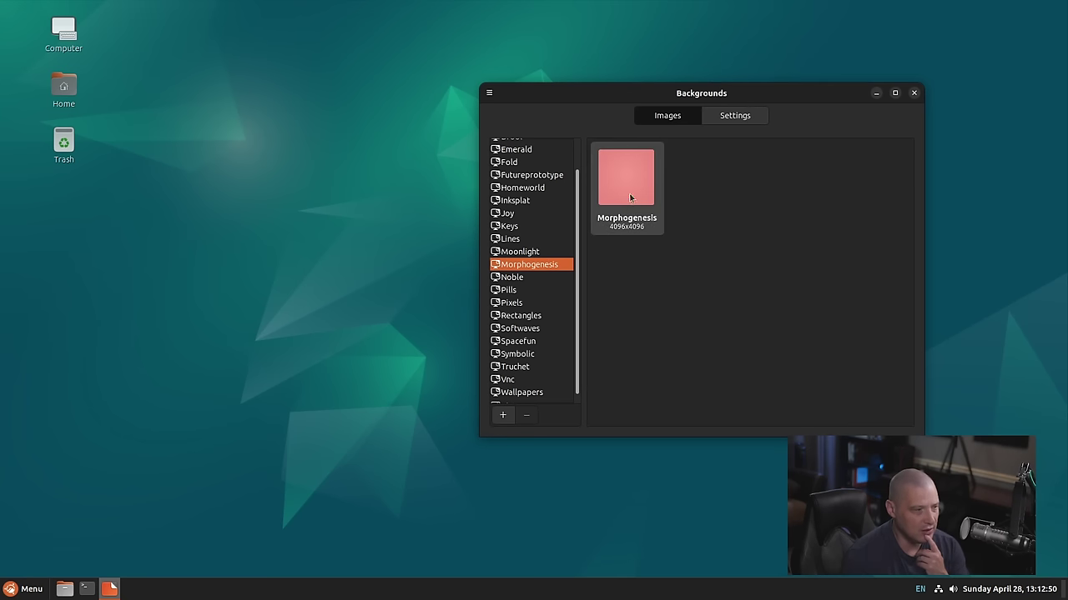
pyautogui.click(629, 193)
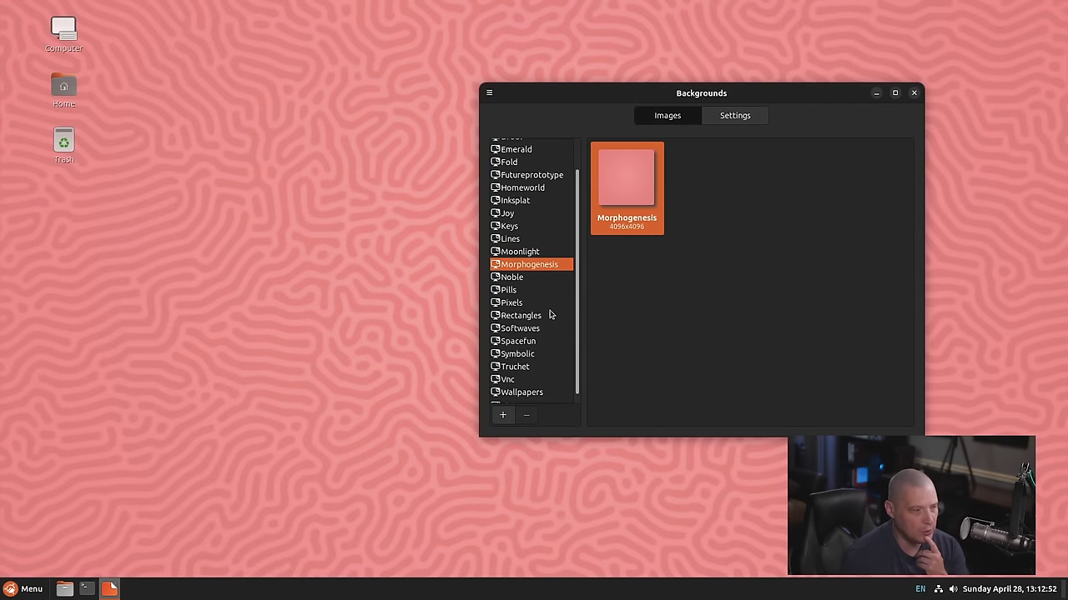
# Apply the dark blue Debian homeworld wallpaper from the Homeworld collection
pyautogui.scroll(-1, 549, 314)
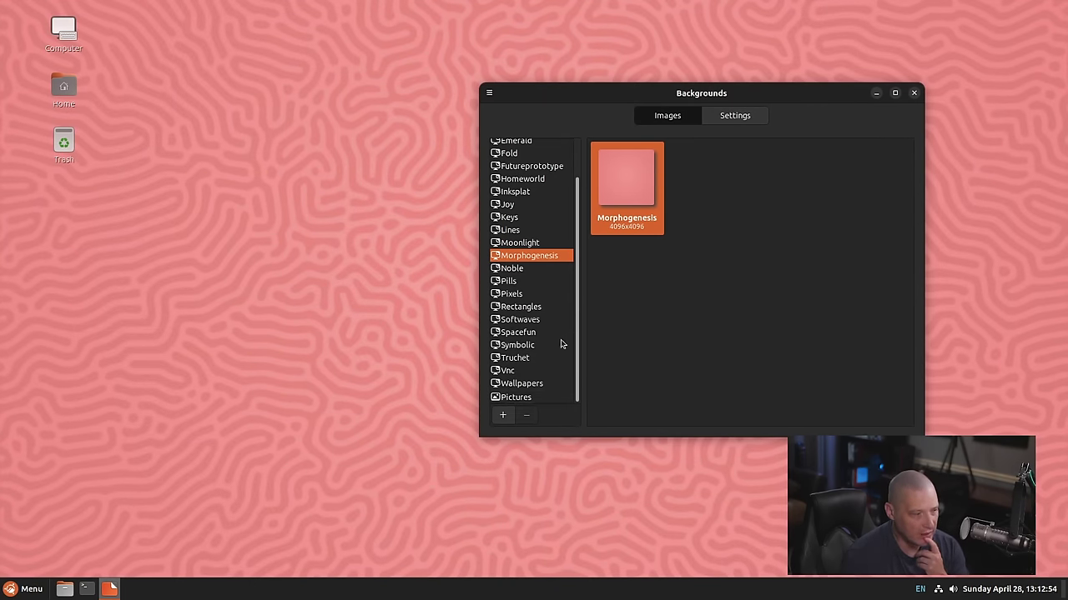
pyautogui.click(534, 244)
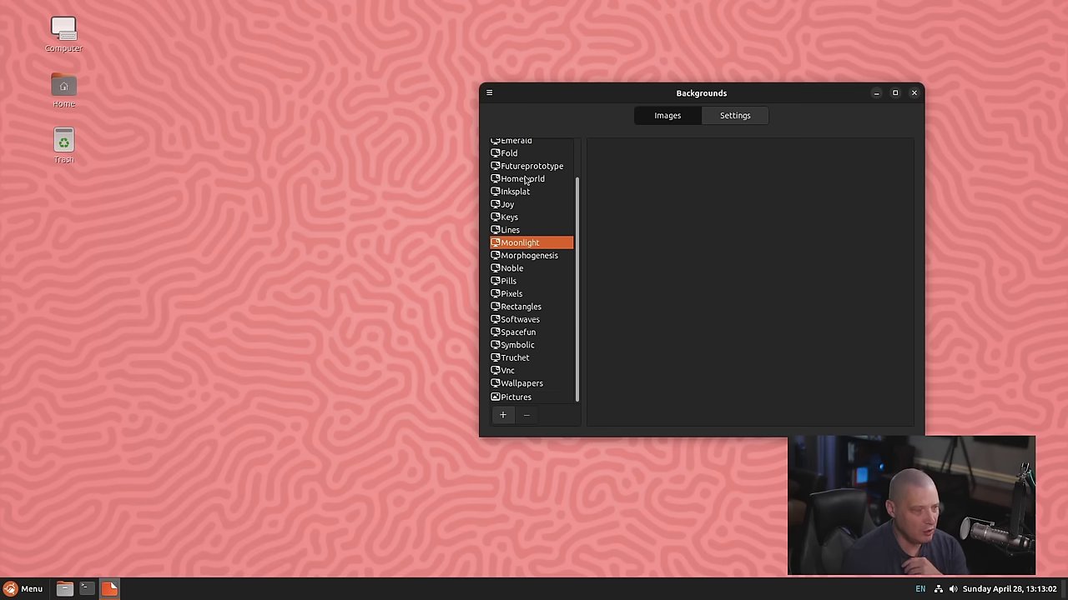
pyautogui.click(524, 181)
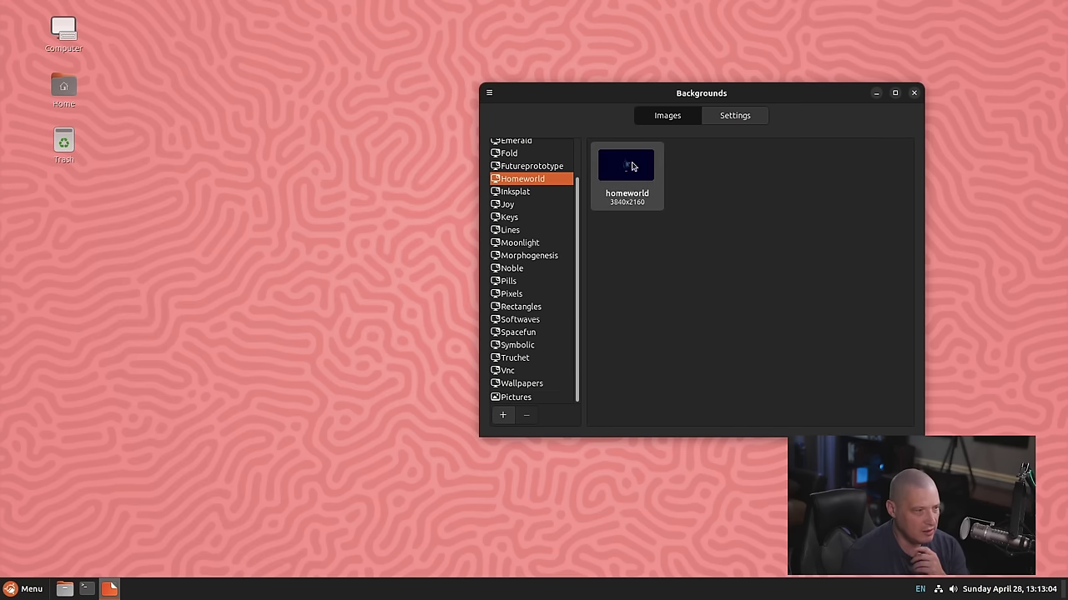
pyautogui.click(631, 166)
pyautogui.moveTo(574, 93); pyautogui.dragTo(706, 95)
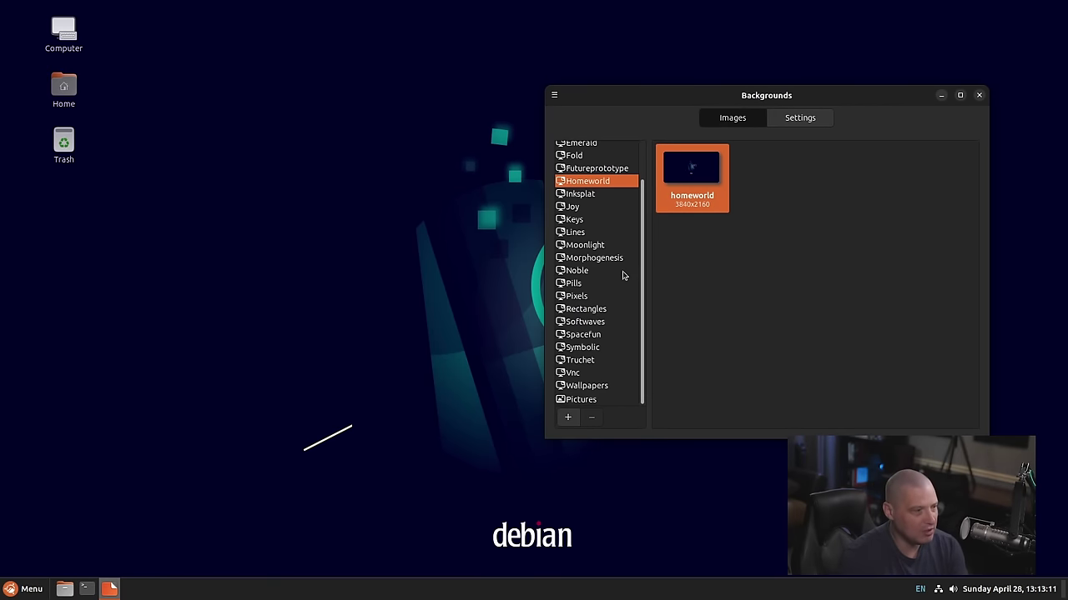
# Try magenta and red-orange Ubuntu Cinnamon wallpapers, apply the dark grey one, and close Backgrounds
pyautogui.click(586, 386)
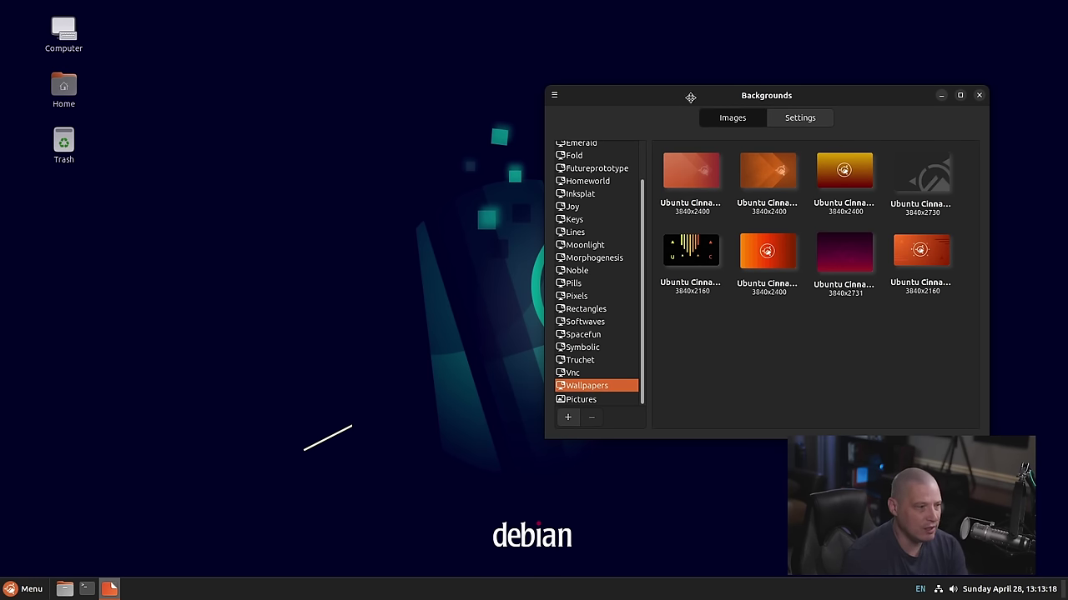
pyautogui.moveTo(685, 94); pyautogui.dragTo(501, 80)
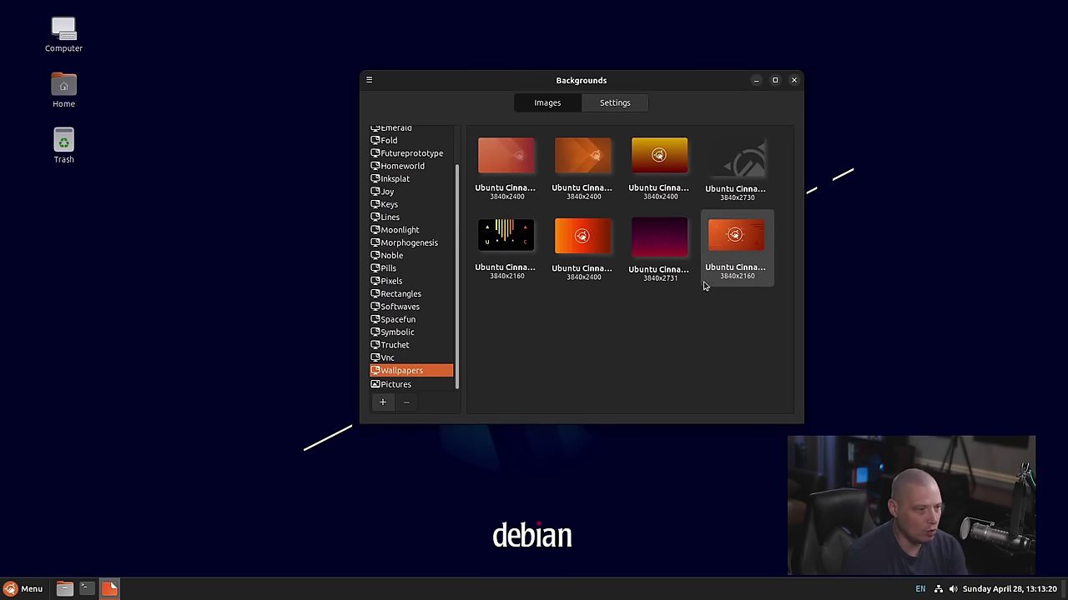
pyautogui.click(659, 244)
pyautogui.moveTo(500, 80); pyautogui.dragTo(571, 103)
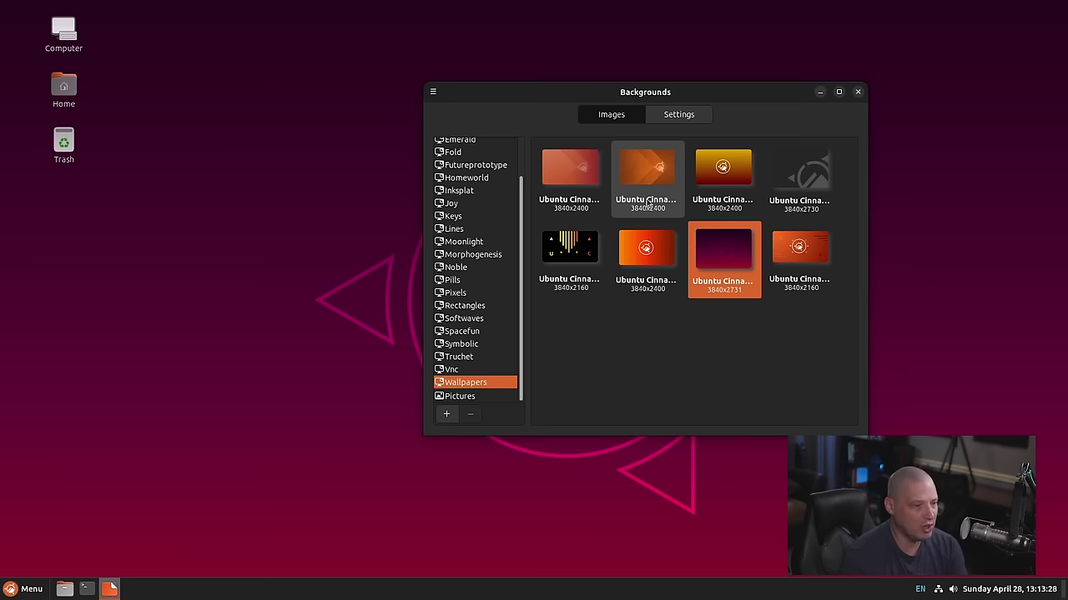
pyautogui.click(587, 178)
pyautogui.moveTo(550, 91); pyautogui.dragTo(310, 116)
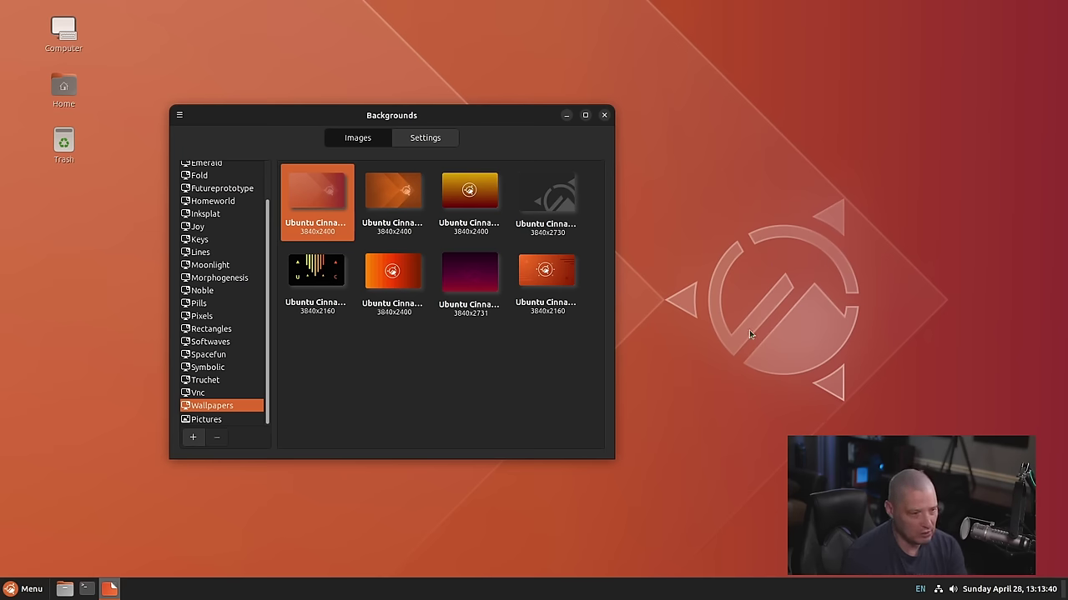
pyautogui.click(556, 205)
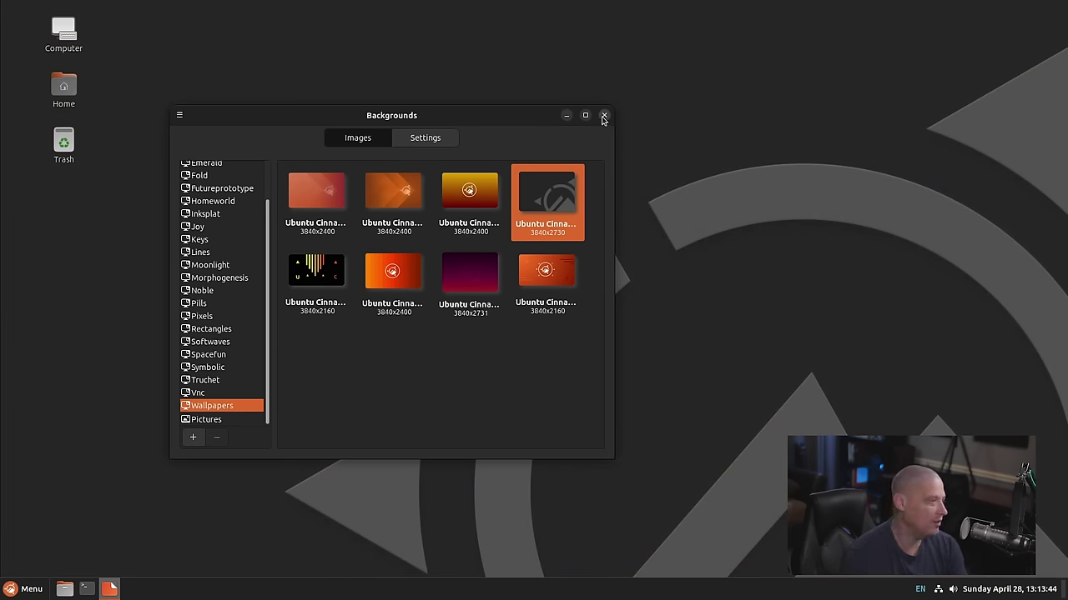
pyautogui.click(604, 116)
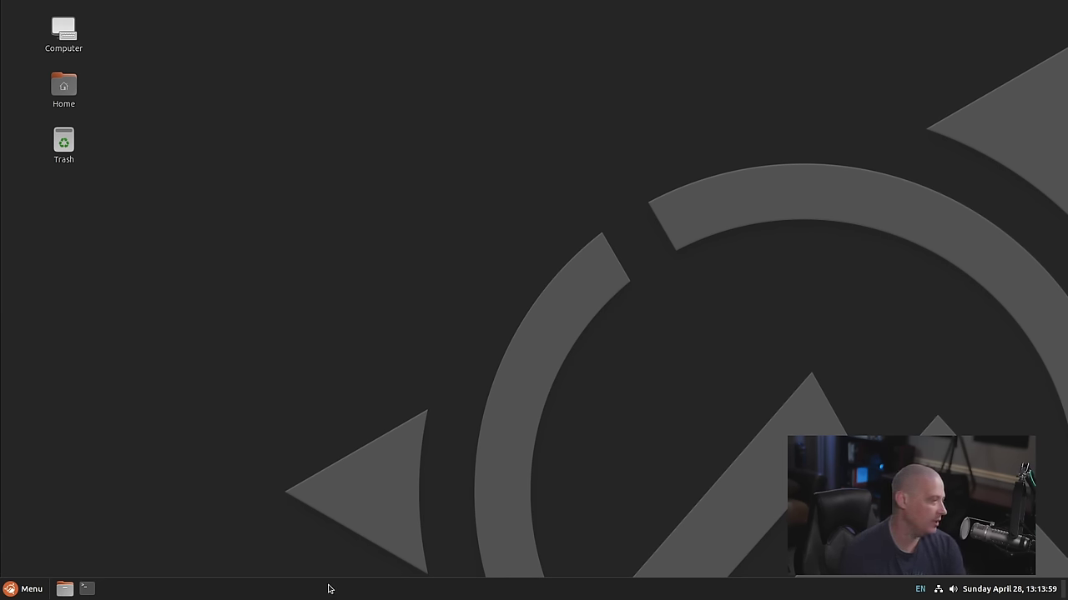
pyautogui.click(40, 595)
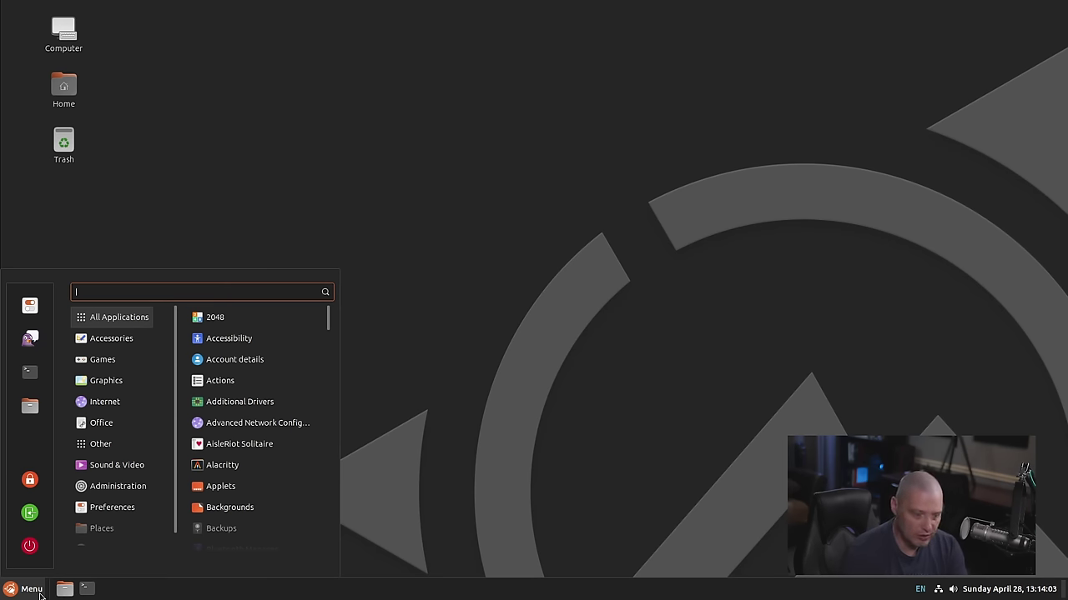
pyautogui.click(40, 595)
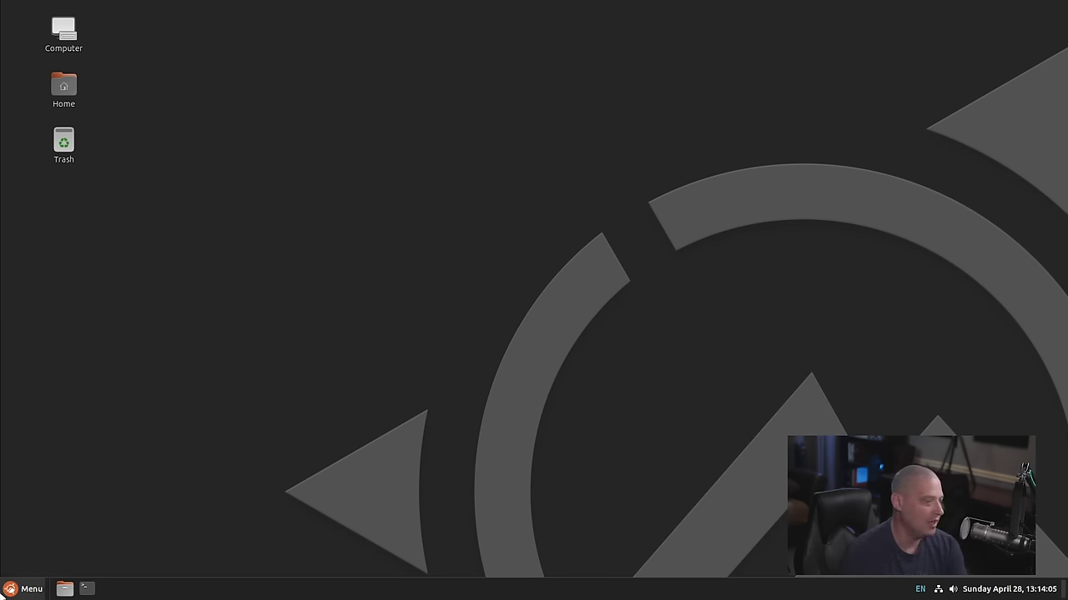
pyautogui.click(42, 591)
pyautogui.moveTo(131, 467)
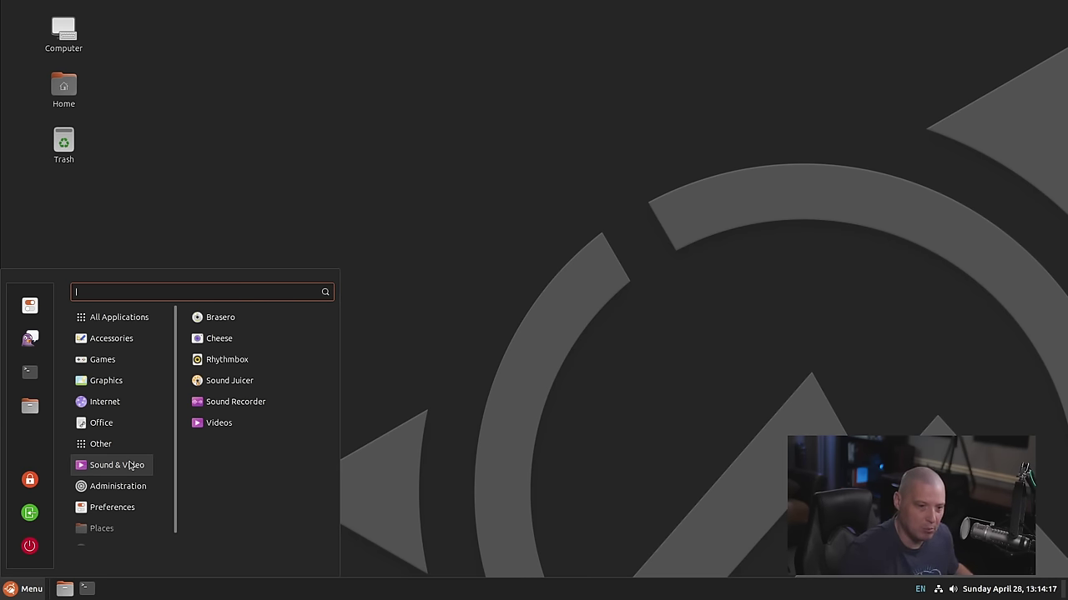
pyautogui.click(139, 443)
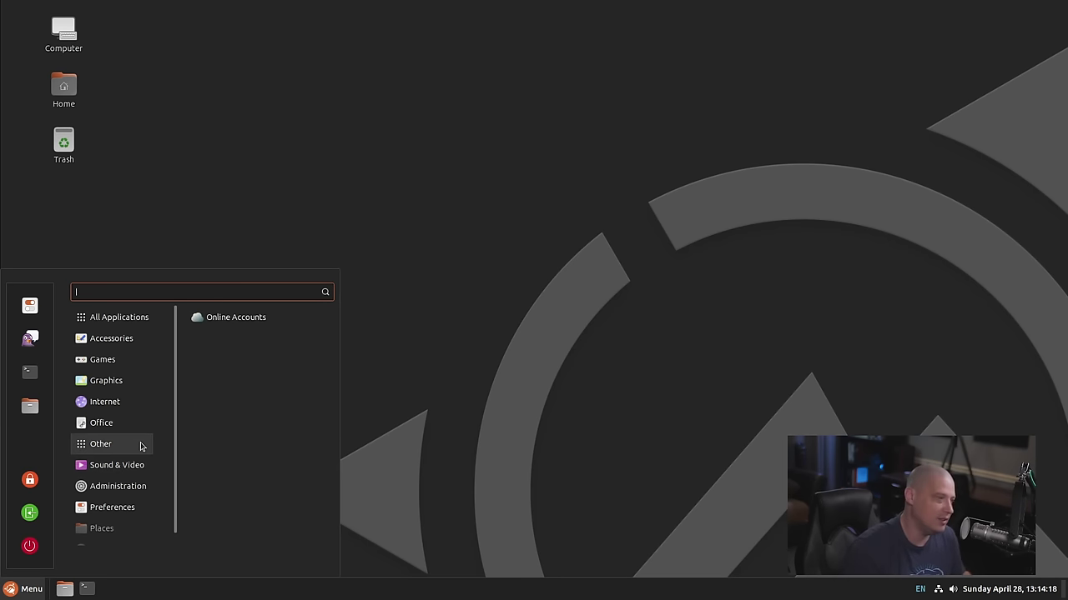
pyautogui.click(574, 186)
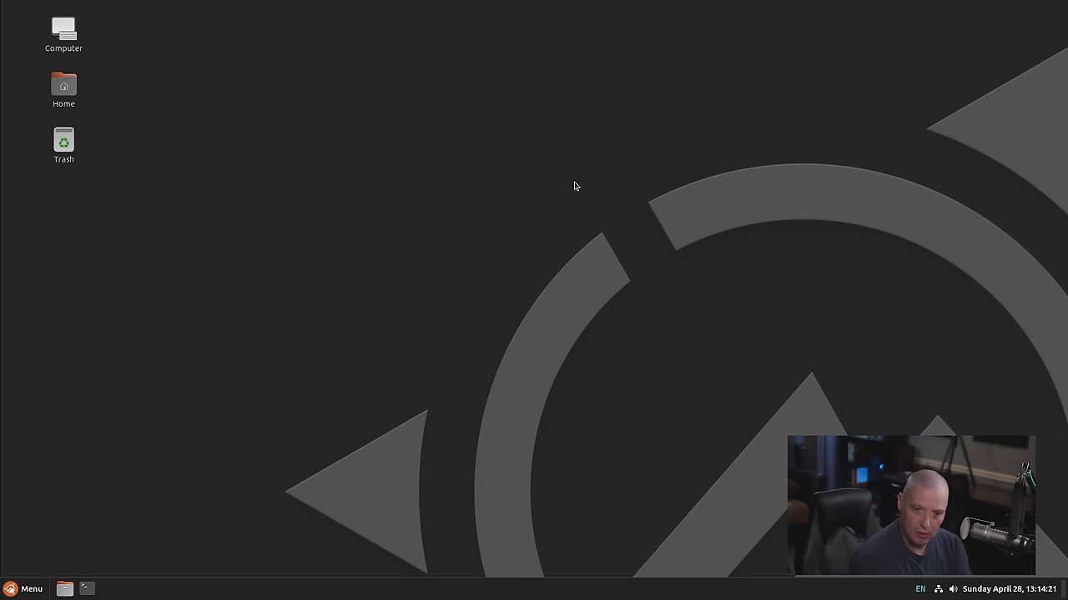